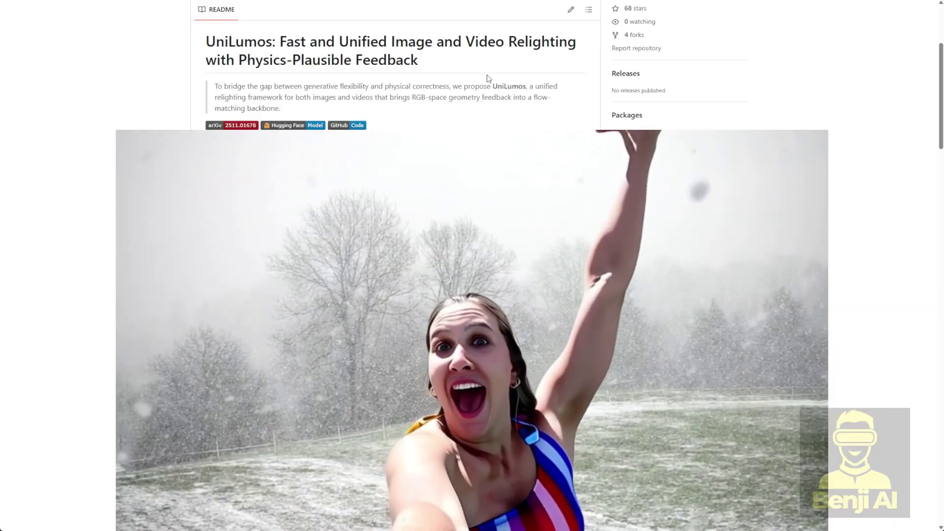
- Scroll down through the UniLumos README on GitHub
scroll(703, 113, down, 3)
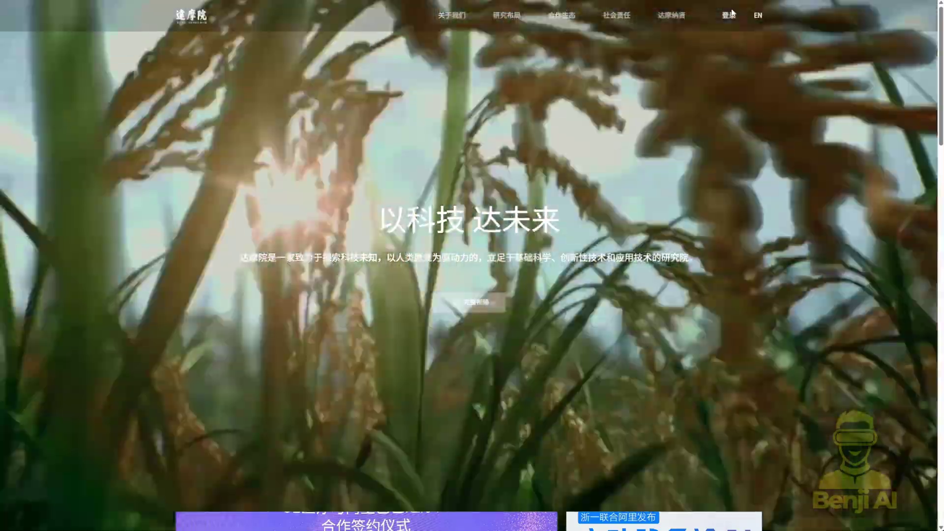
- Scroll the DAMO Academy homepage down to its footer
scroll(904, 491, down, 3)
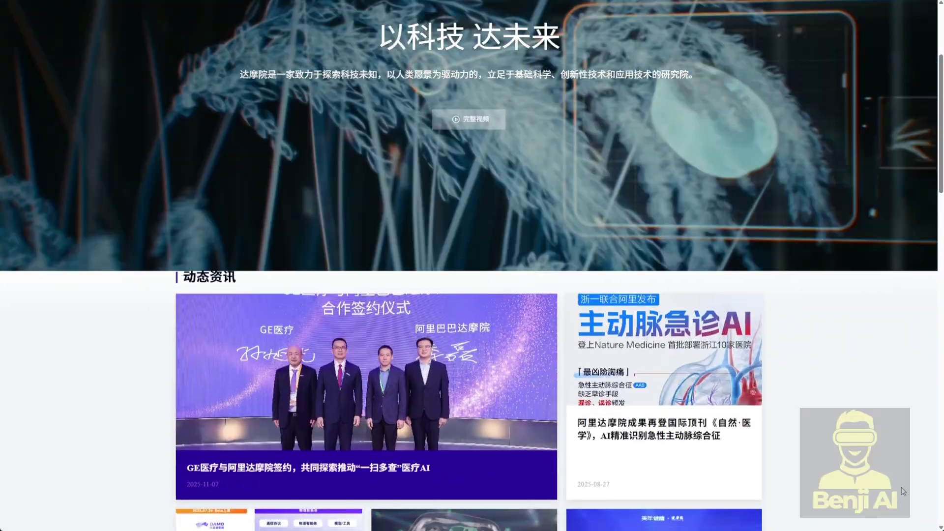
scroll(904, 491, down, 10)
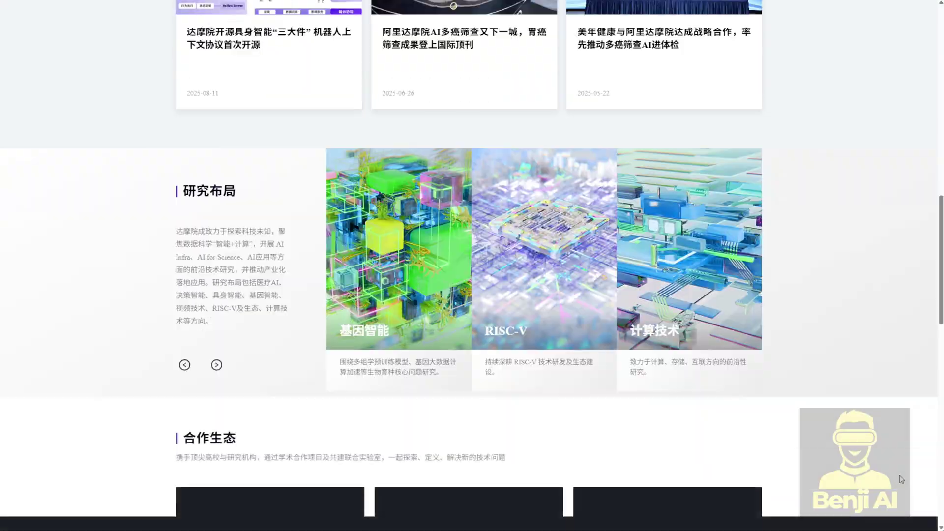
scroll(902, 480, down, 15)
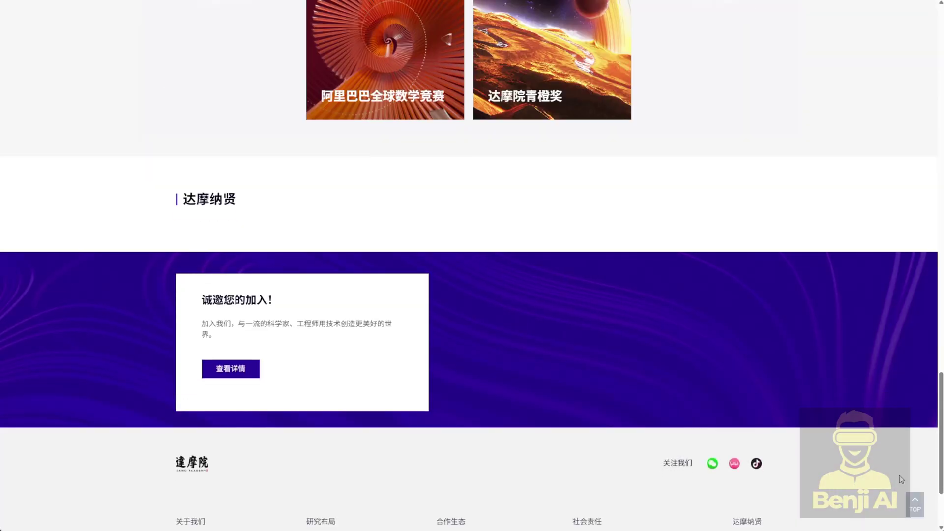
scroll(902, 480, down, 3)
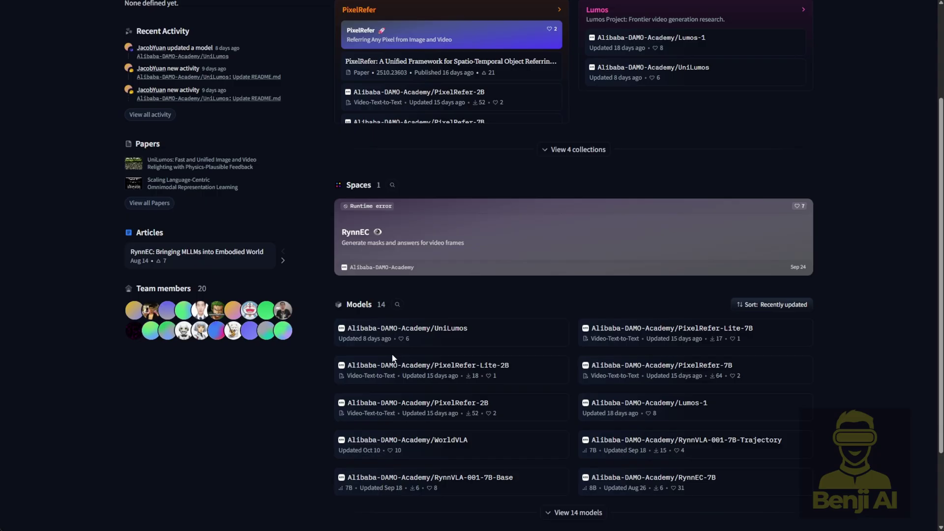
scroll(401, 337, down, 3)
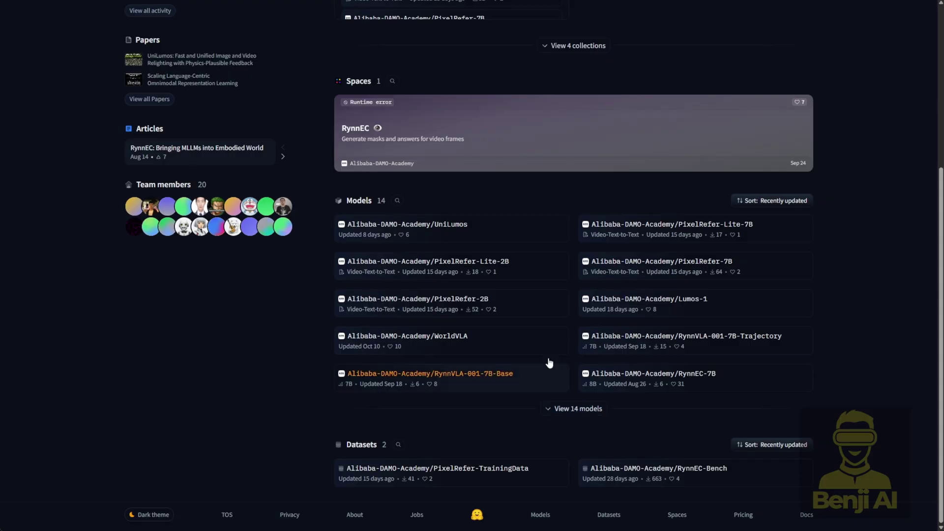
- Open the Alibaba-DAMO-Academy/UniLumos model page and list its repository files
click(379, 235)
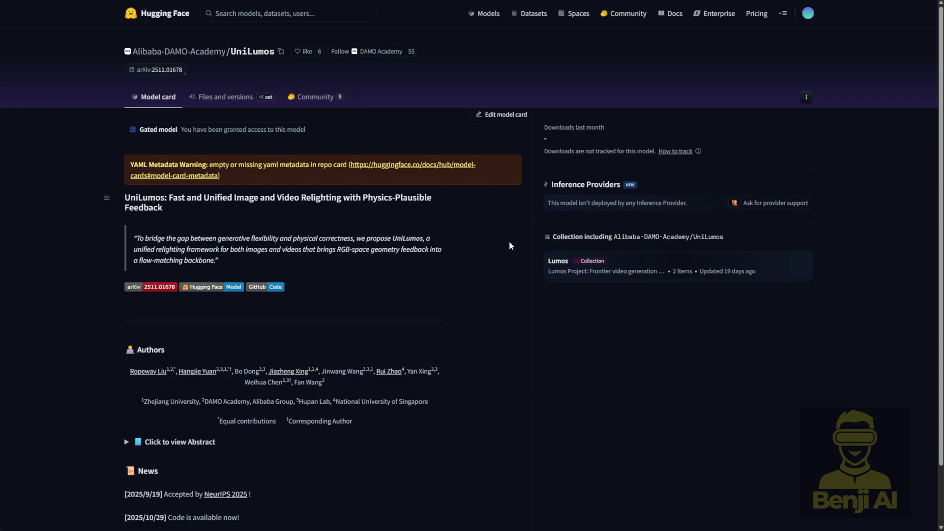
click(225, 101)
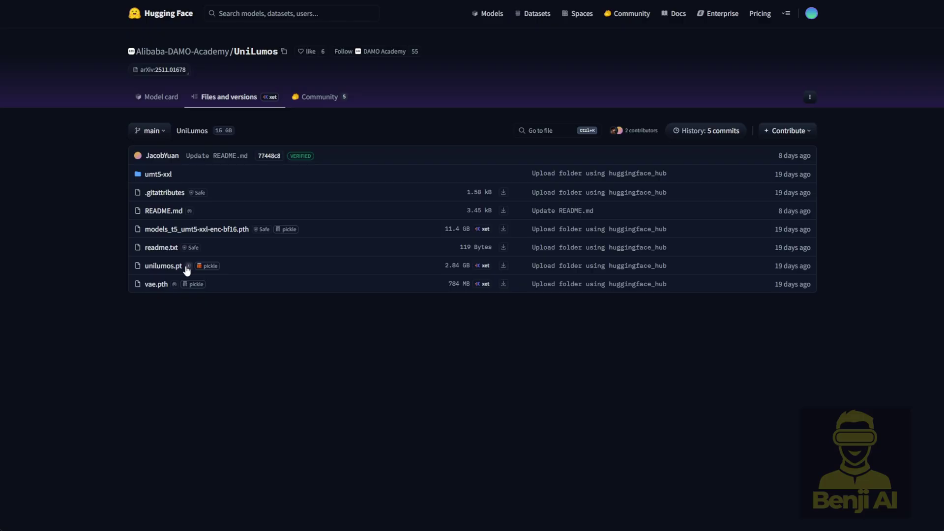
- Select the unilumos.pt file name in the UniLumos file list
drag(184, 265, 136, 261)
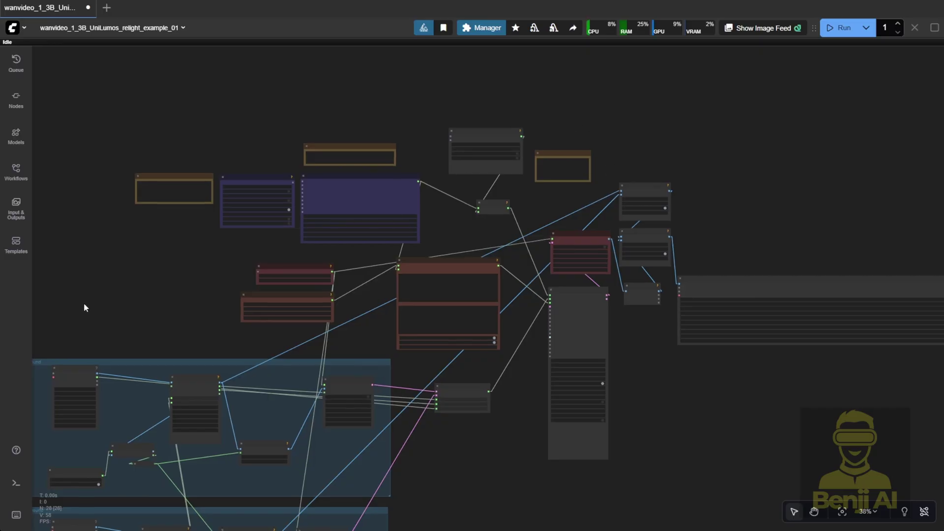
- Nudge the Foreground Load Video down and shift Image Remove Background and InvertMask right
drag(92, 301, 151, 182)
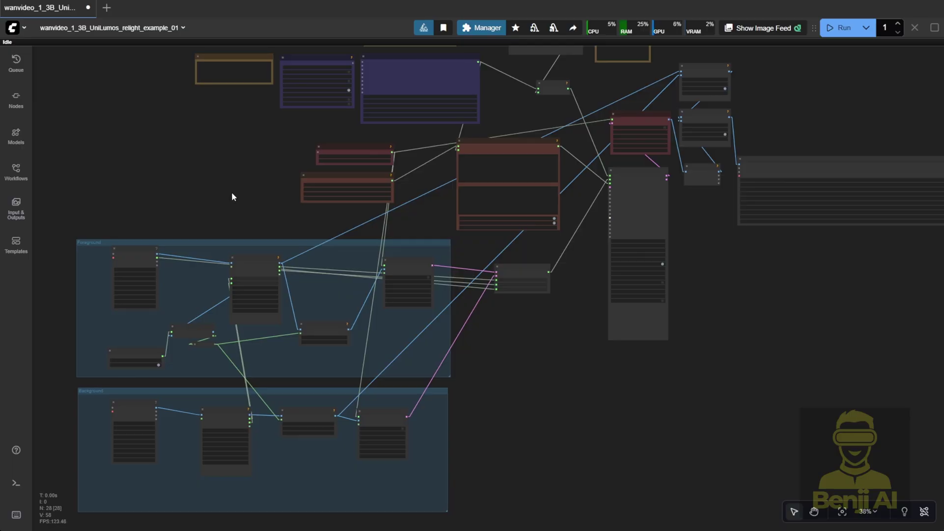
scroll(232, 196, up, 7)
scroll(258, 192, left, 4)
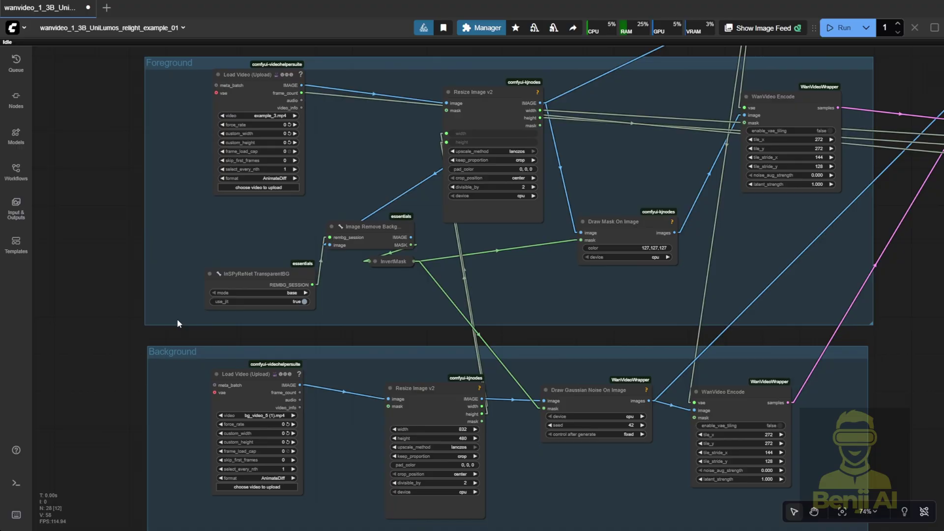
click(176, 348)
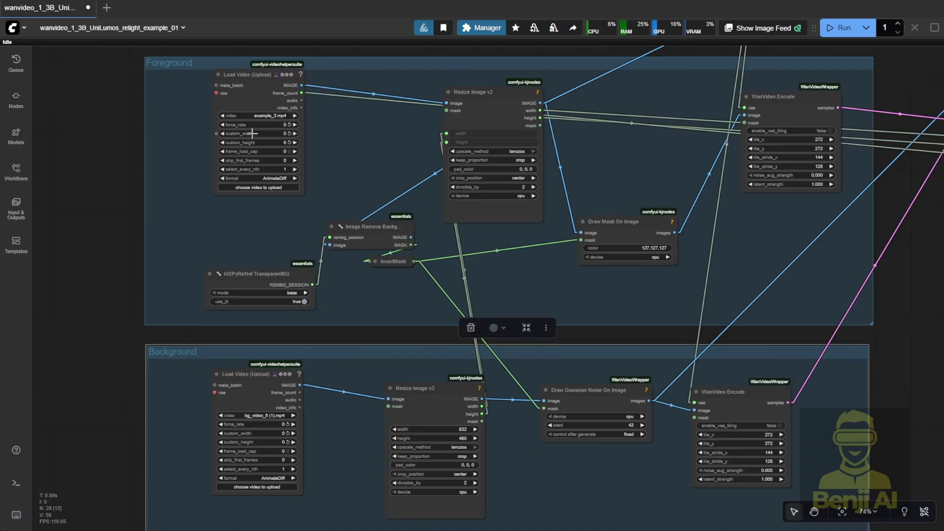
drag(257, 85, 253, 96)
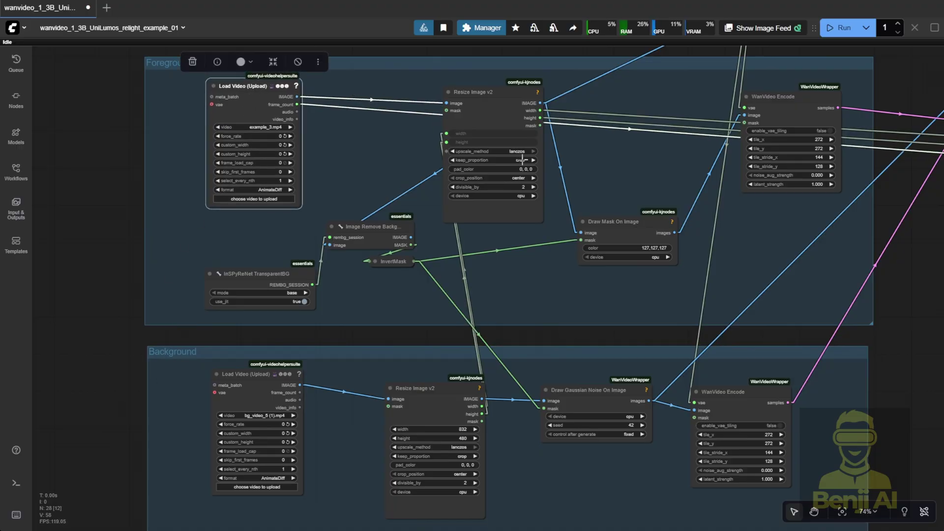
click(273, 378)
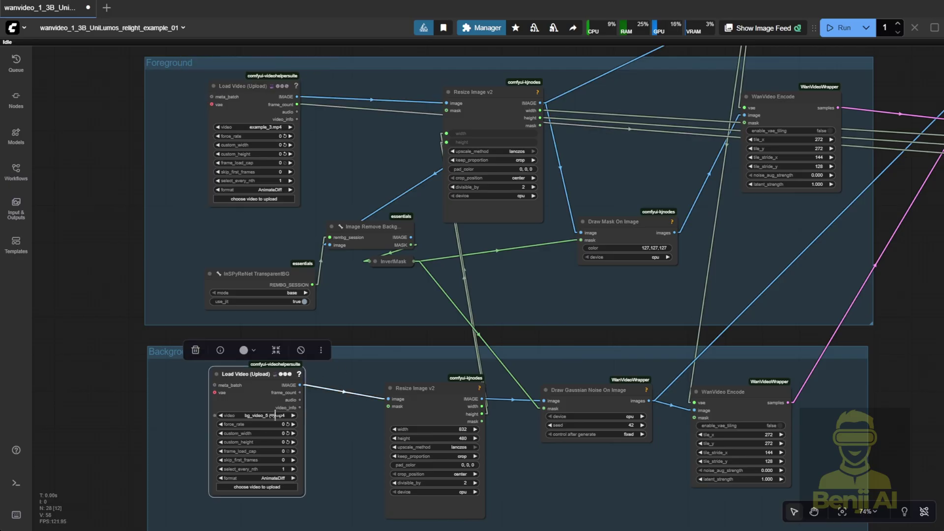
scroll(316, 416, down, 1)
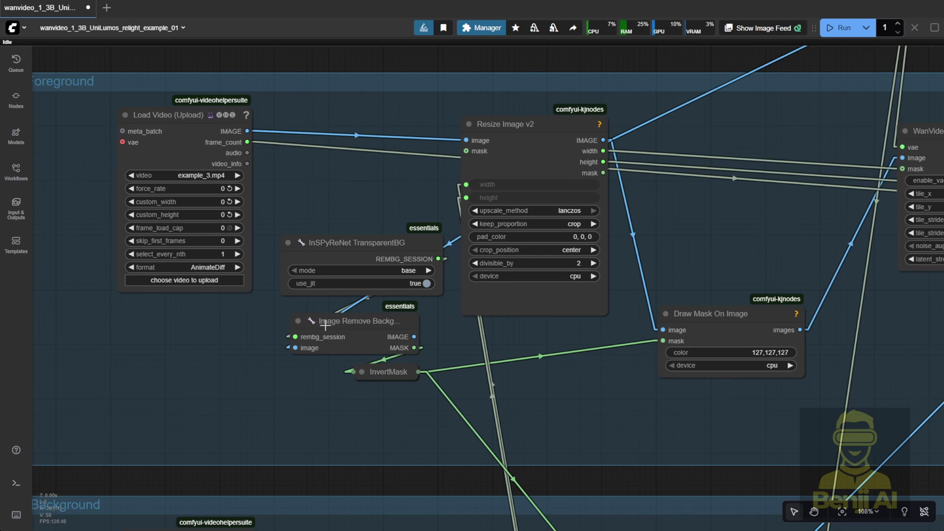
drag(336, 325, 352, 325)
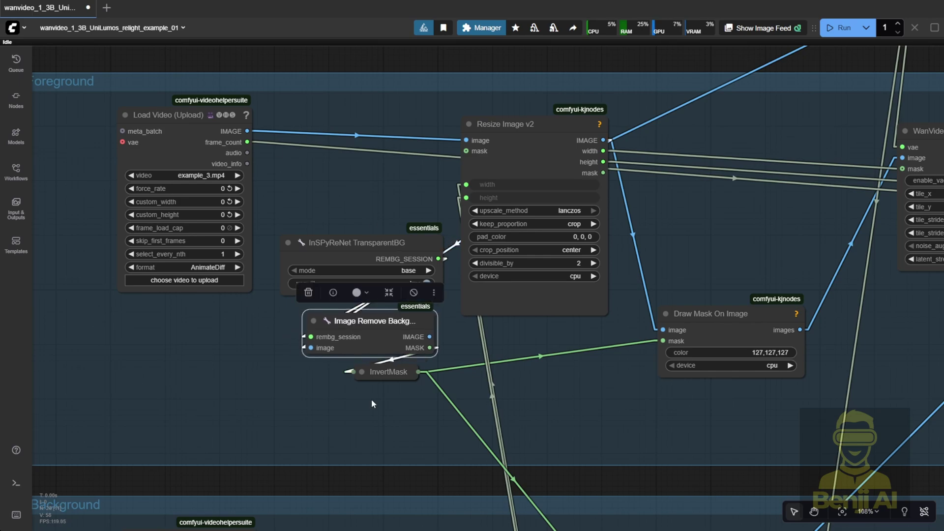
drag(400, 372, 408, 383)
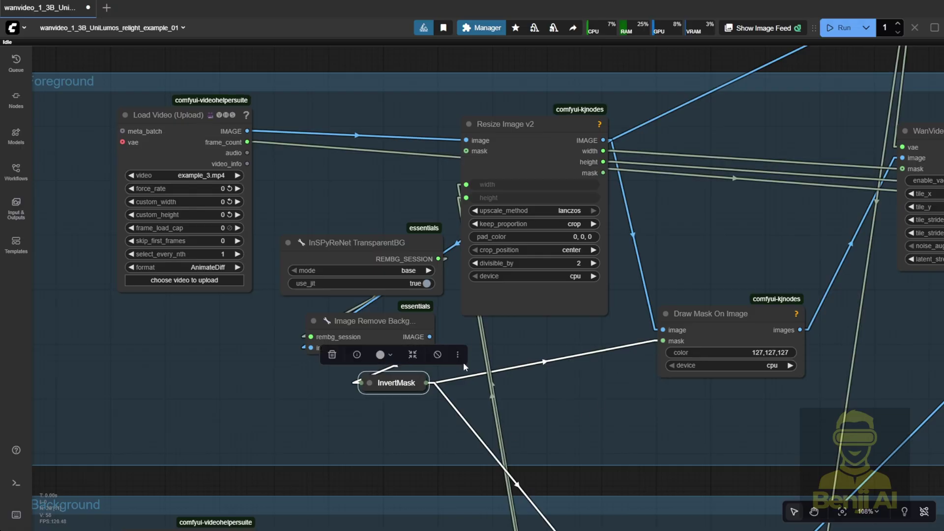
scroll(477, 313, up, 3)
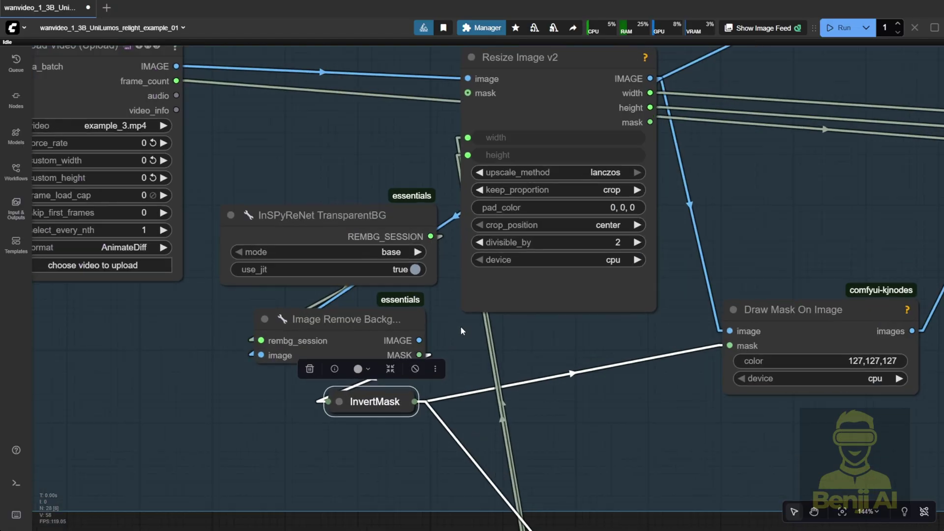
click(451, 334)
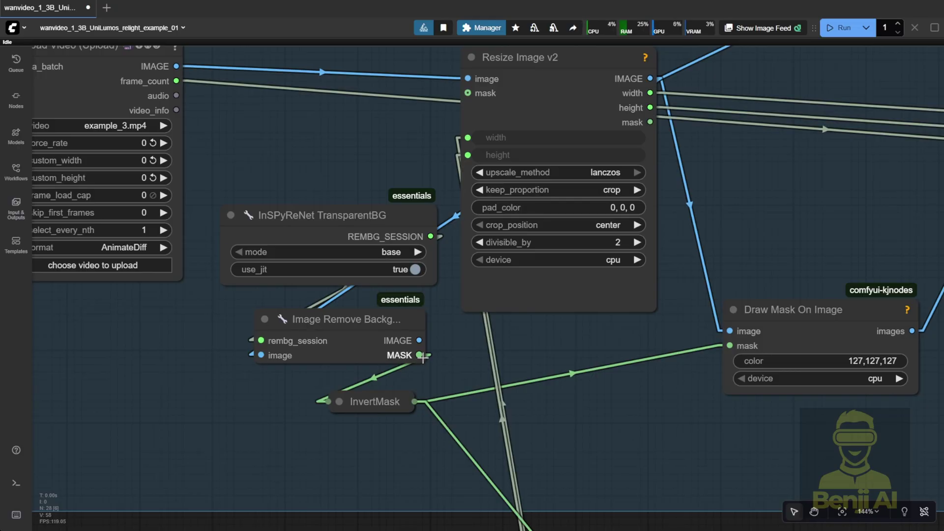
- Expand the collapsed InvertMask node and line it up beside Image Remove Background
click(339, 401)
drag(366, 401, 486, 374)
drag(376, 325, 363, 372)
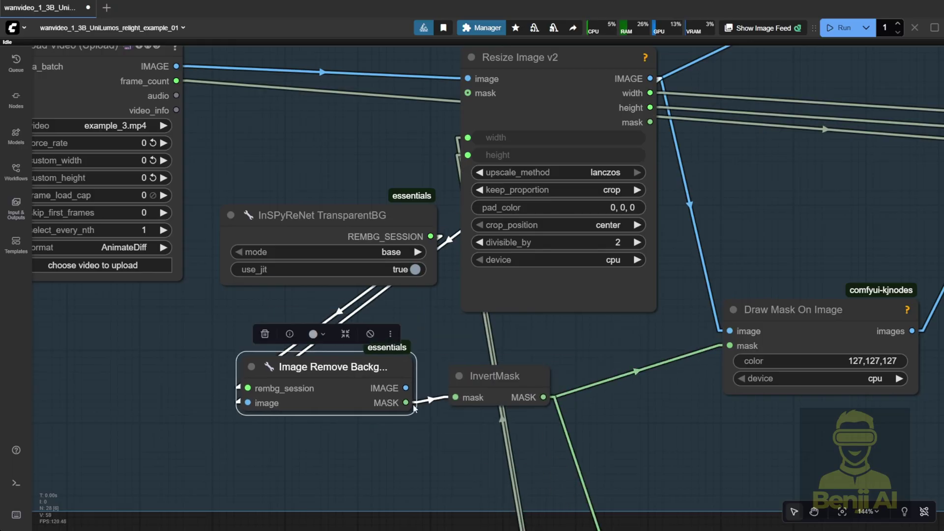
scroll(414, 409, up, 3)
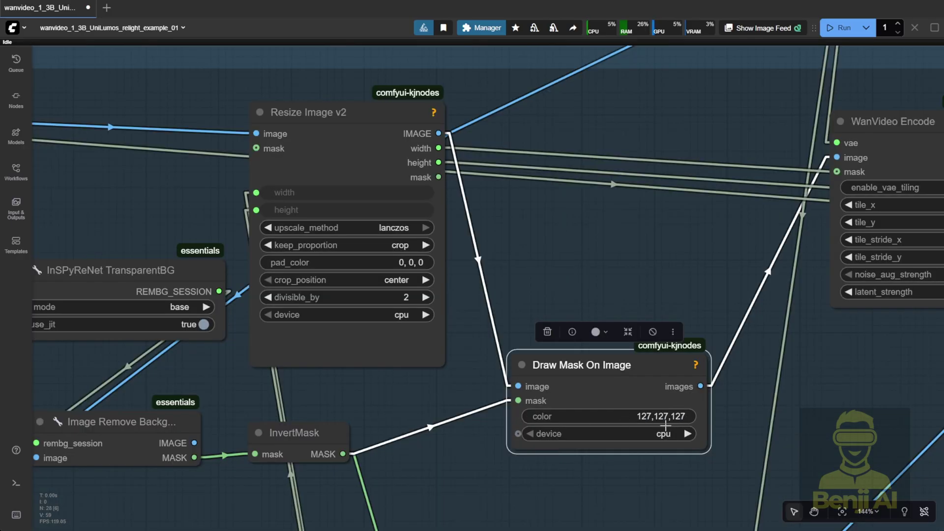
- Move the WanVideo UniLumos Embeds node right and up, near WanVideo Encode
drag(770, 413, 516, 456)
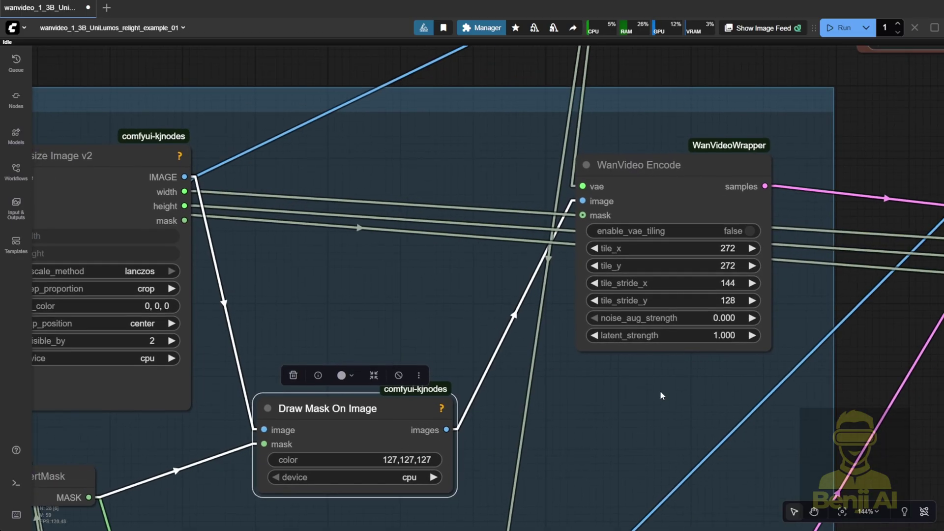
click(639, 176)
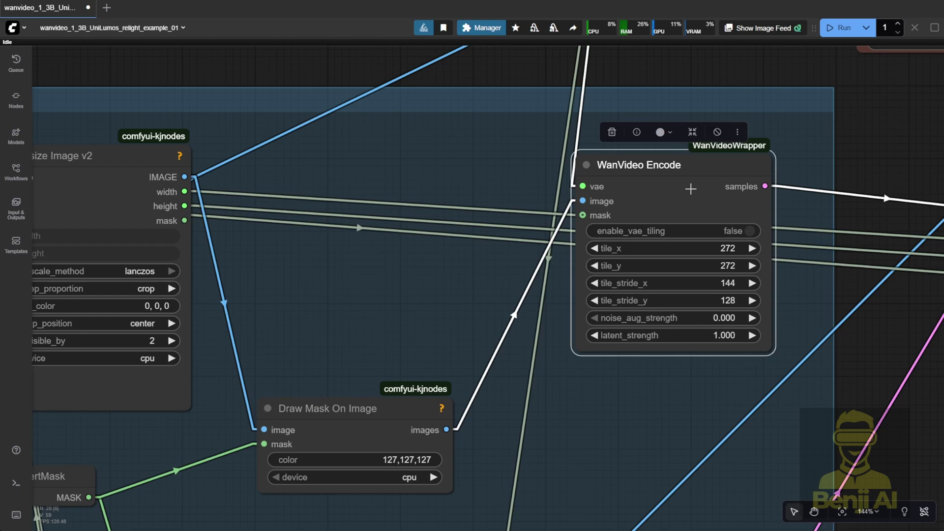
drag(892, 135, 660, 180)
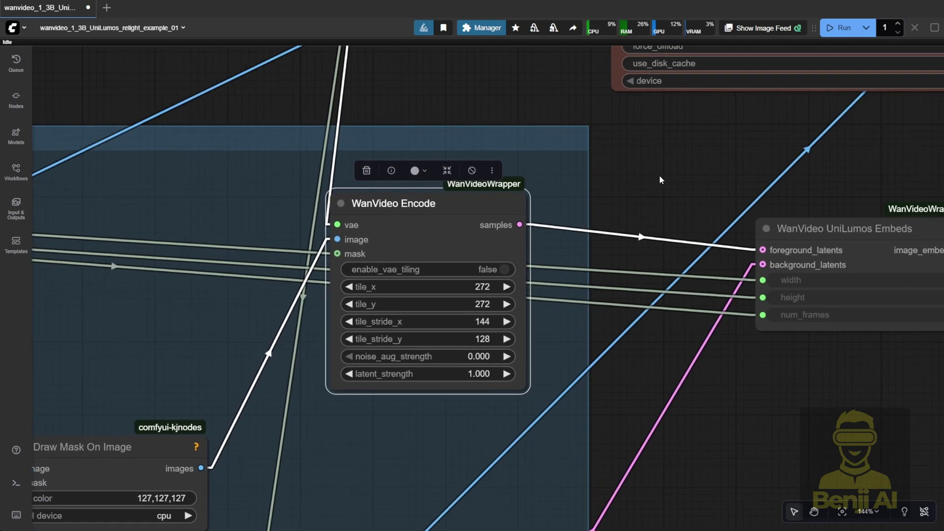
drag(746, 191, 470, 174)
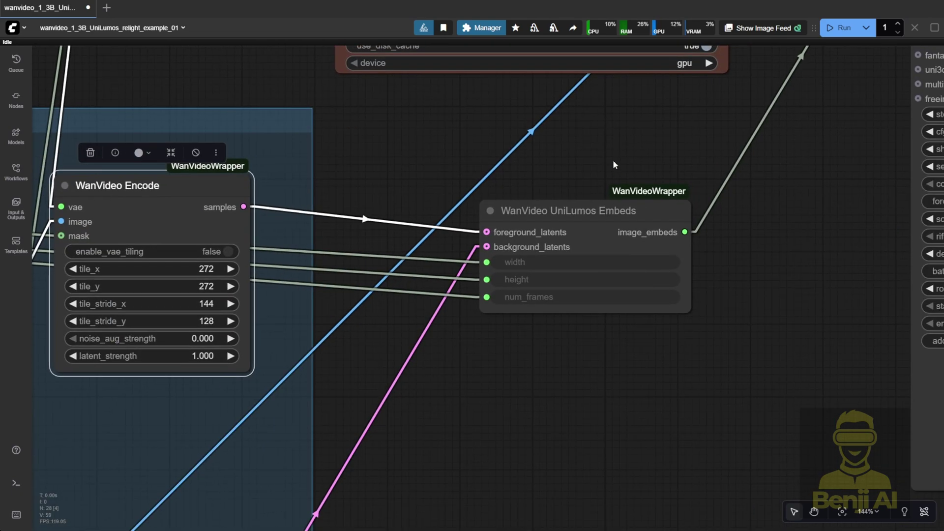
drag(573, 212, 690, 193)
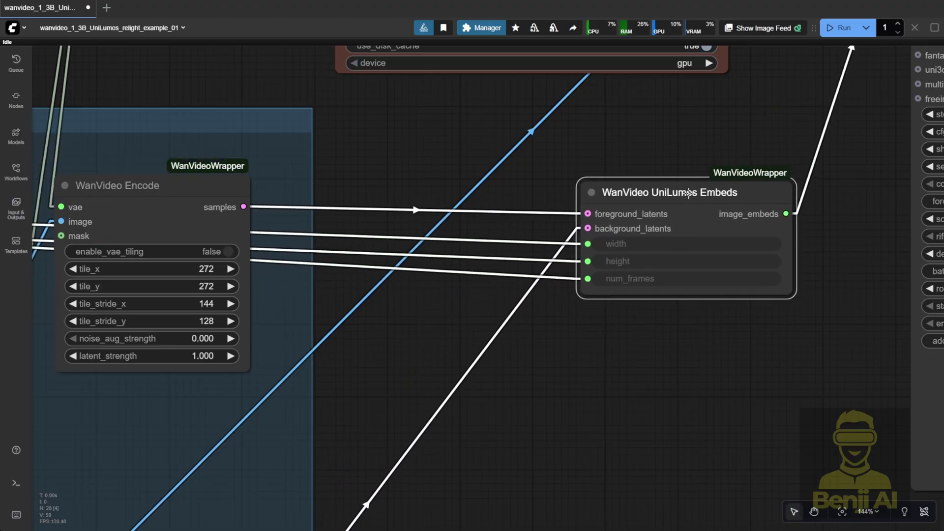
scroll(720, 261, up, 2)
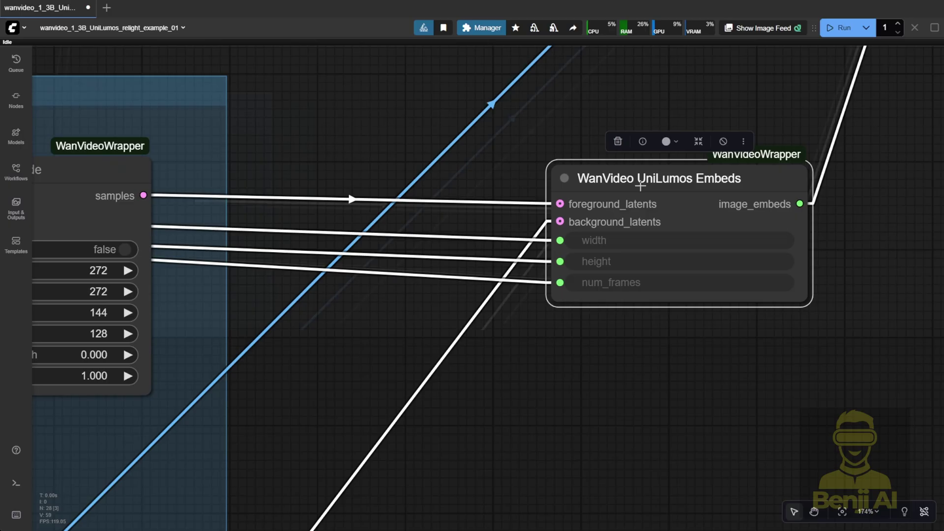
scroll(649, 180, up, 1)
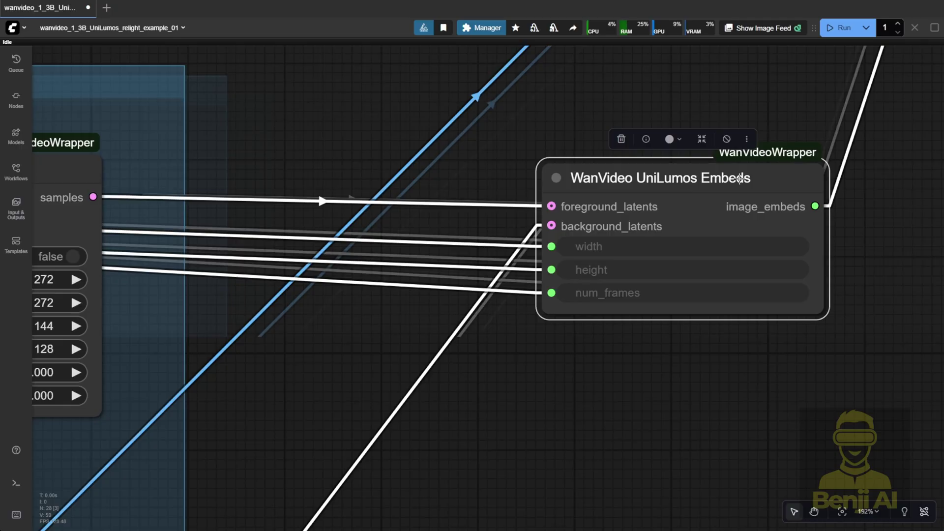
scroll(748, 202, down, 5)
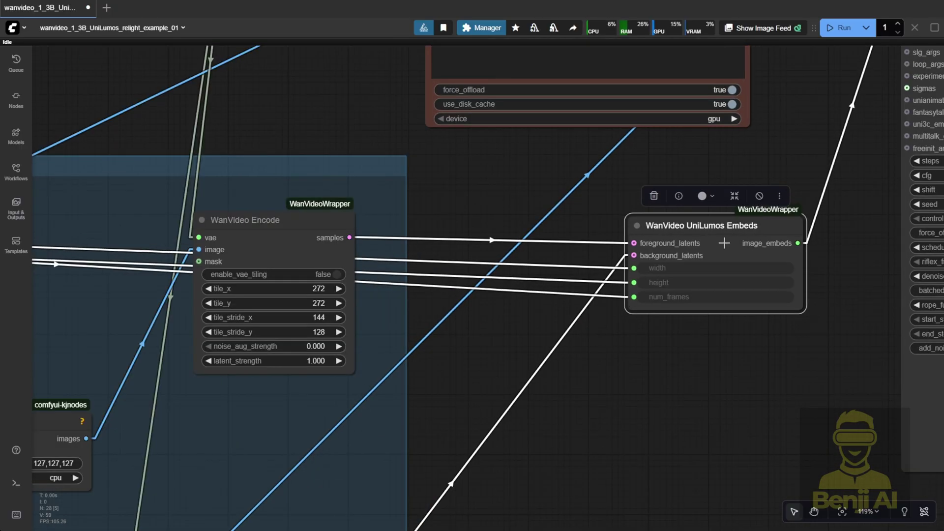
scroll(724, 243, up, 3)
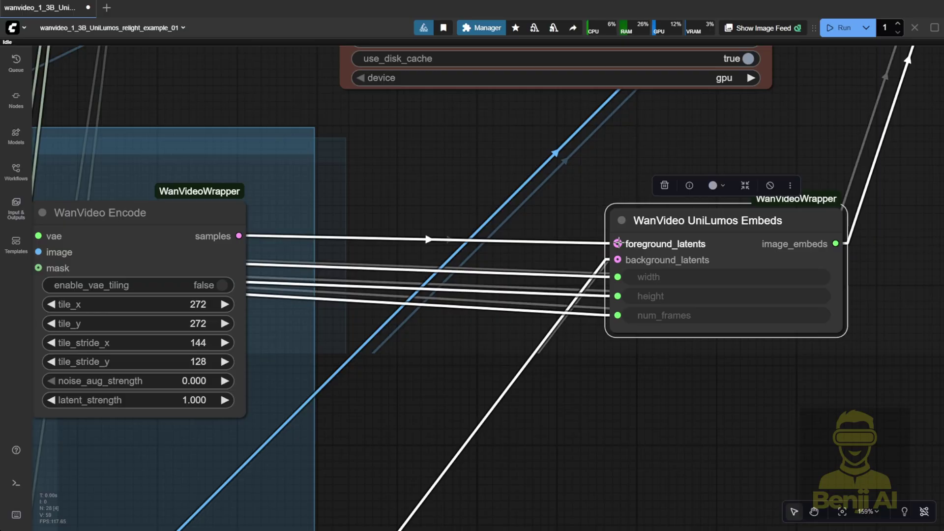
mouse_move(617, 243)
mouse_down()
mouse_move(400, 248)
mouse_move(618, 244)
mouse_up()
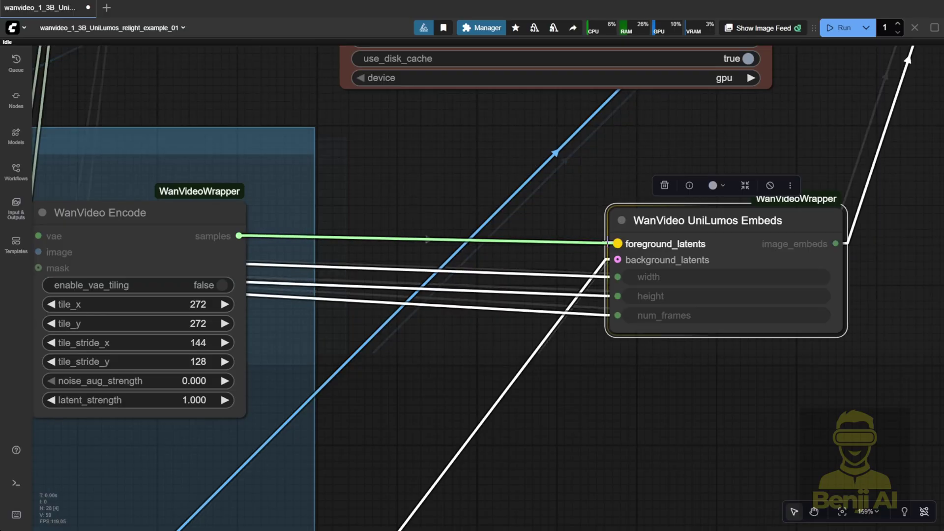
scroll(706, 211, up, 2)
scroll(502, 351, down, 1)
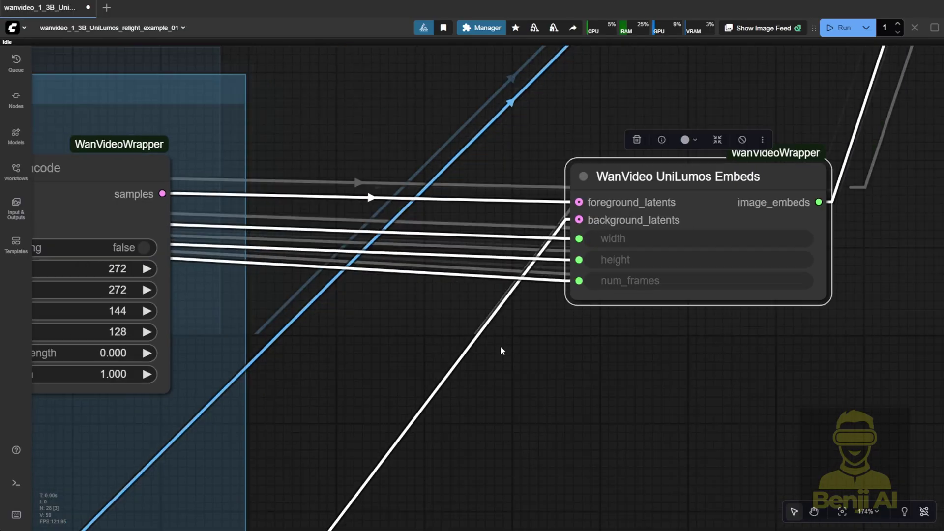
scroll(501, 351, down, 2)
drag(321, 197, 706, 192)
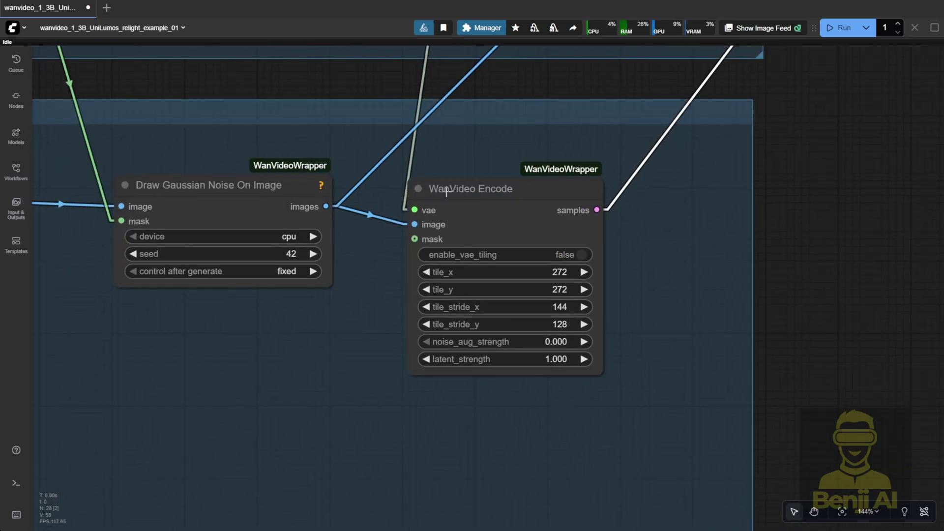
- Inspect the background Load Video (Upload) and Draw Gaussian Noise On Image nodes
drag(203, 374, 710, 364)
scroll(698, 361, down, 3)
scroll(256, 354, down, 1)
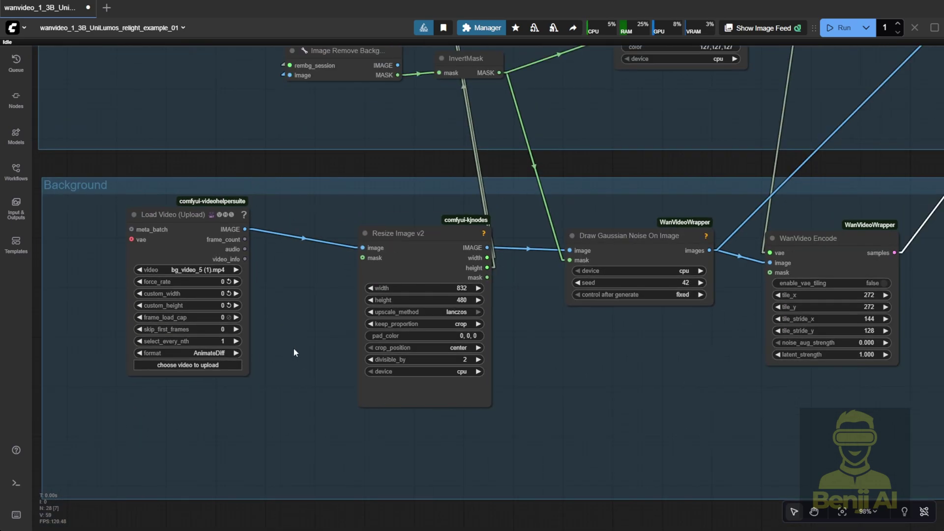
click(205, 209)
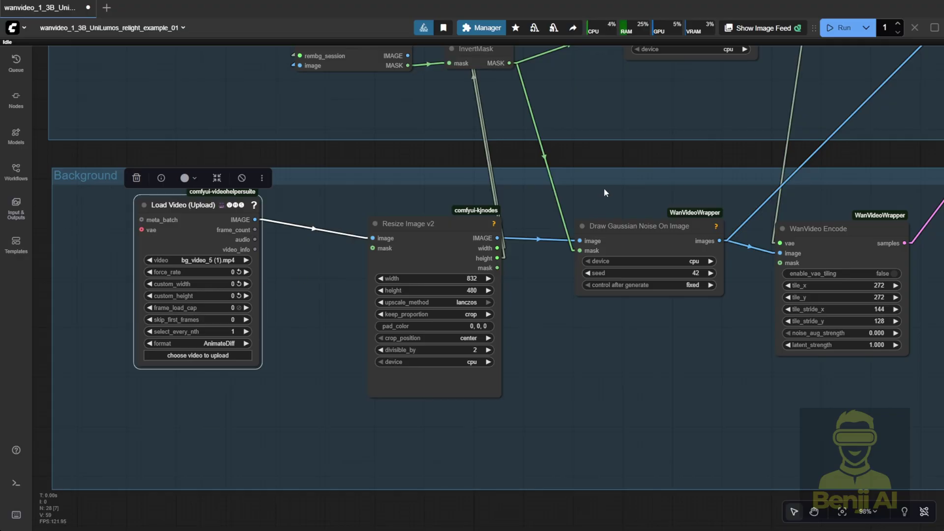
scroll(300, 235, up, 2)
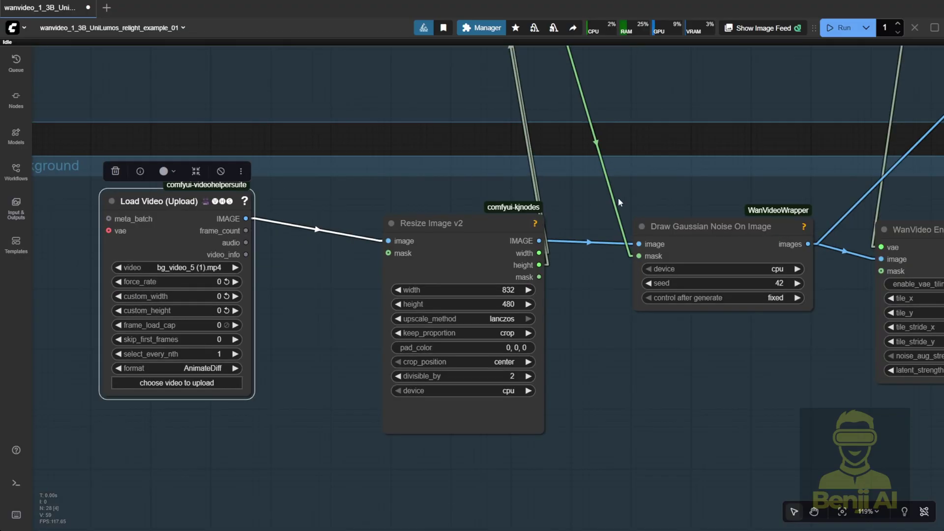
scroll(452, 340, down, 5)
scroll(453, 339, up, 4)
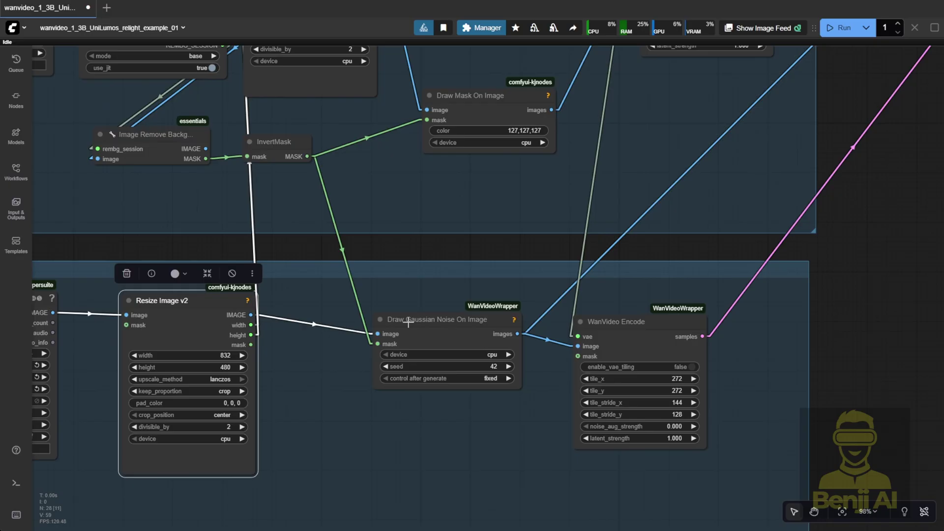
scroll(408, 322, up, 3)
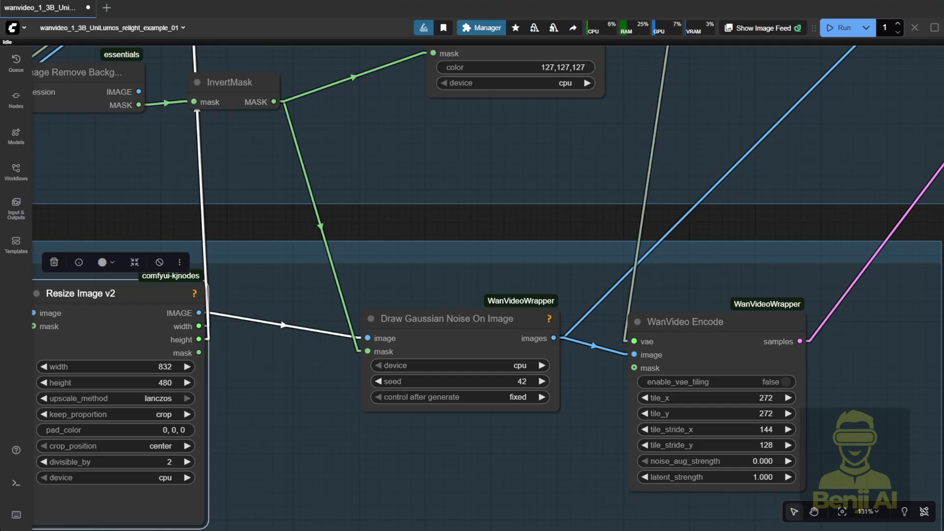
click(447, 319)
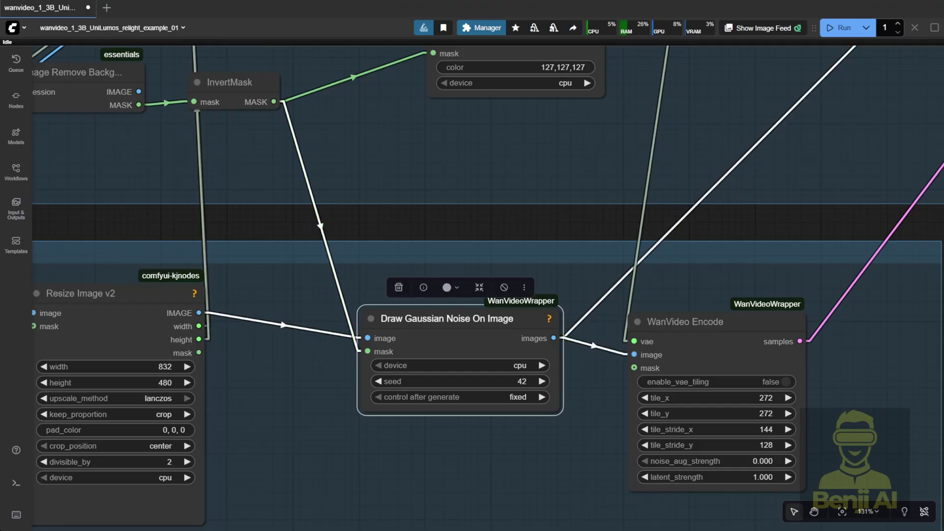
key(Escape)
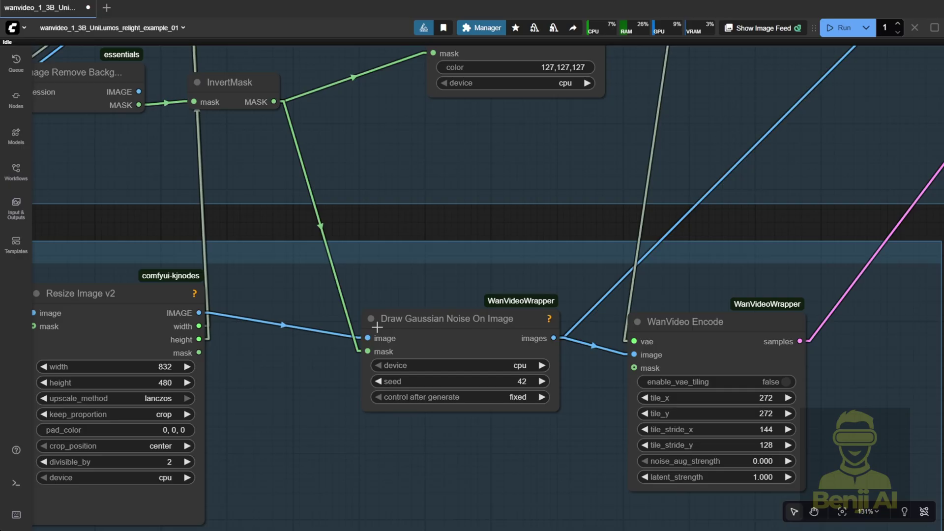
click(482, 327)
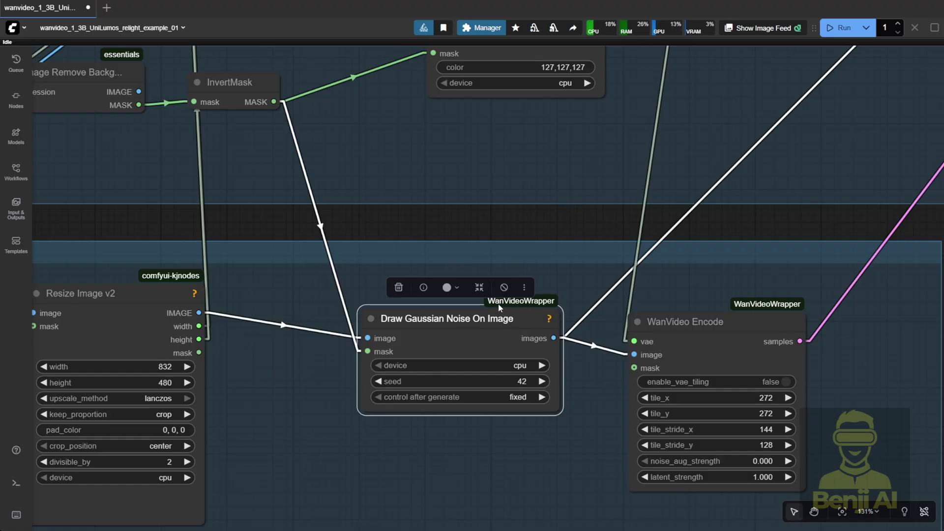
scroll(527, 306, up, 4)
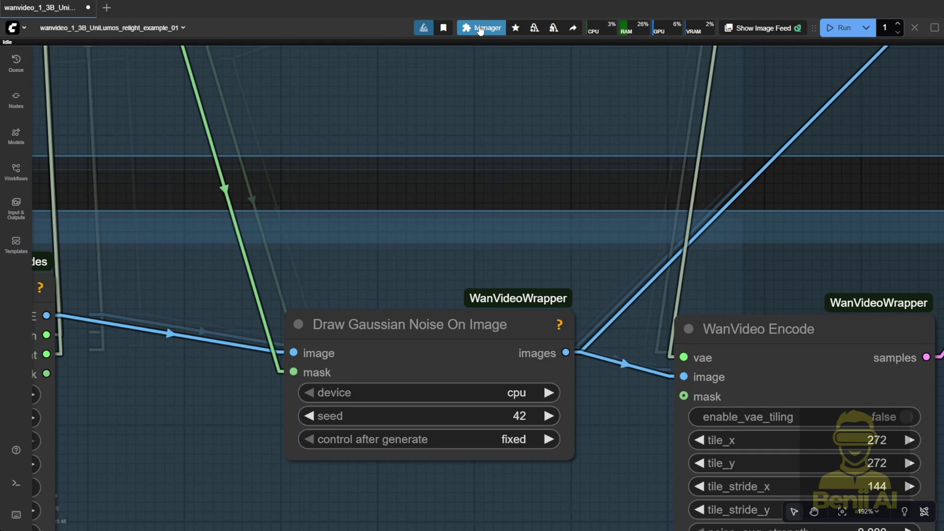
- Open and close the ComfyUI Manager, then raise the WanVideo Encode node slightly
click(482, 28)
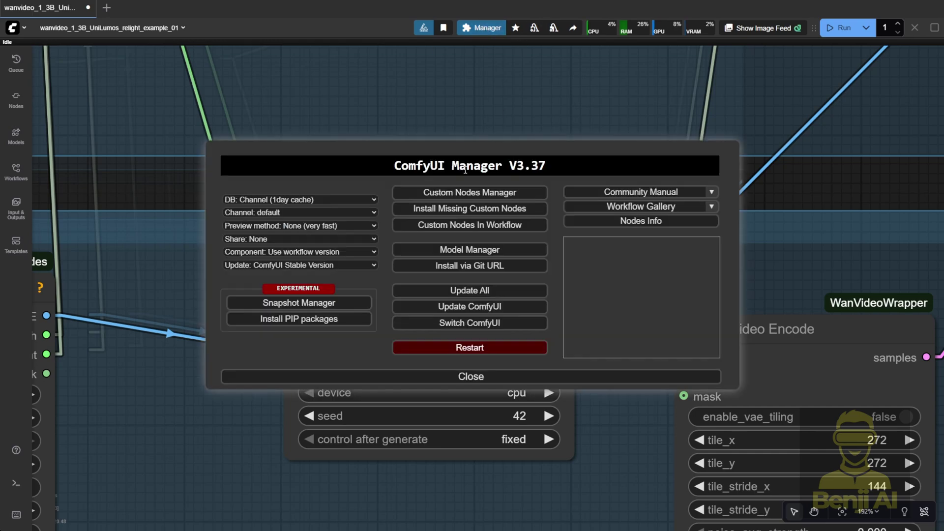
click(496, 379)
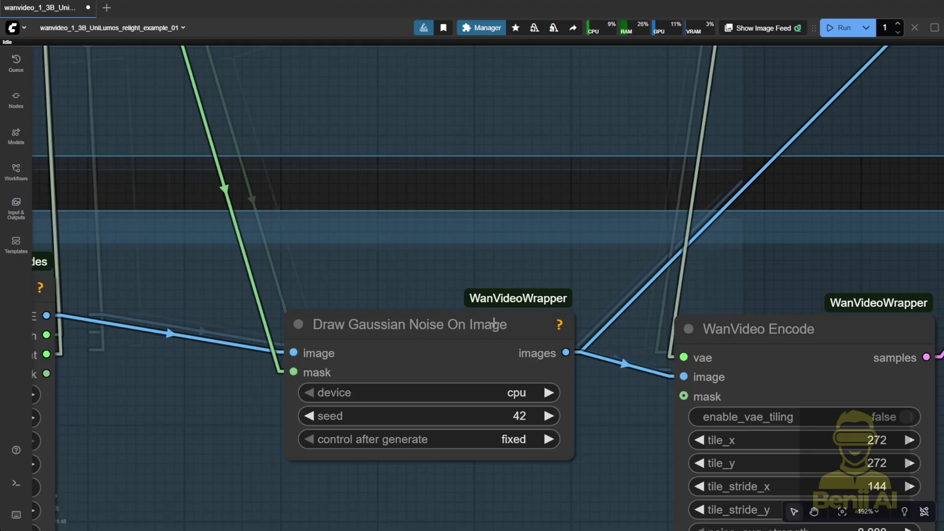
drag(757, 330, 756, 312)
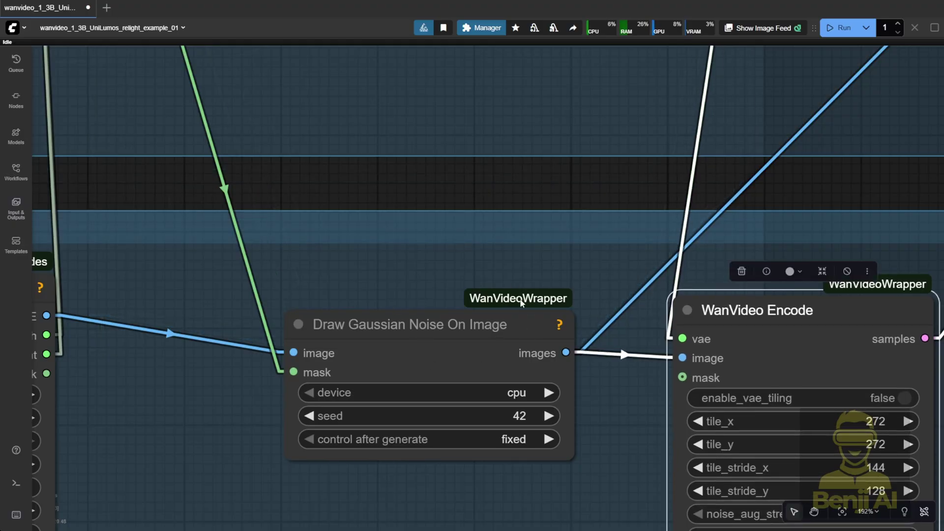
scroll(611, 372, down, 3)
- Review the background chain: Load Video, Resize Image v2 and Draw Gaussian Noise On Image
drag(615, 427, 588, 329)
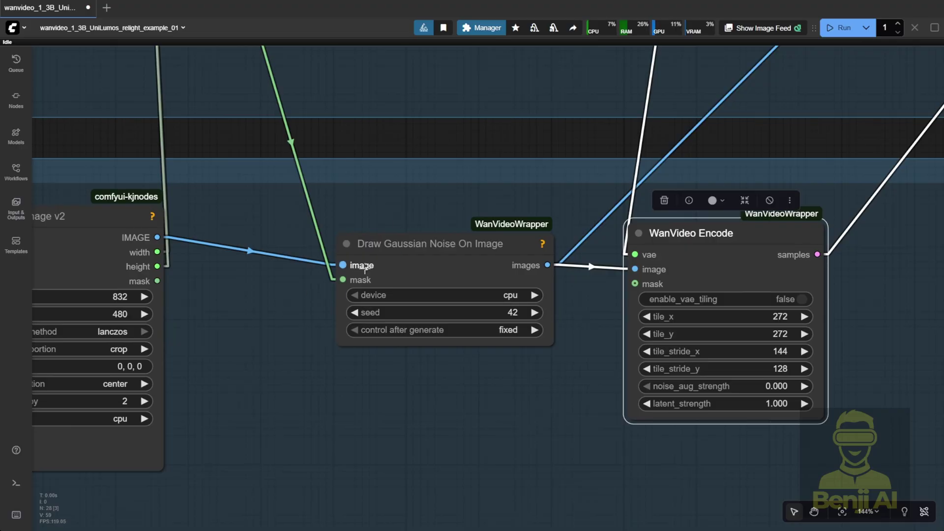
drag(268, 304, 658, 242)
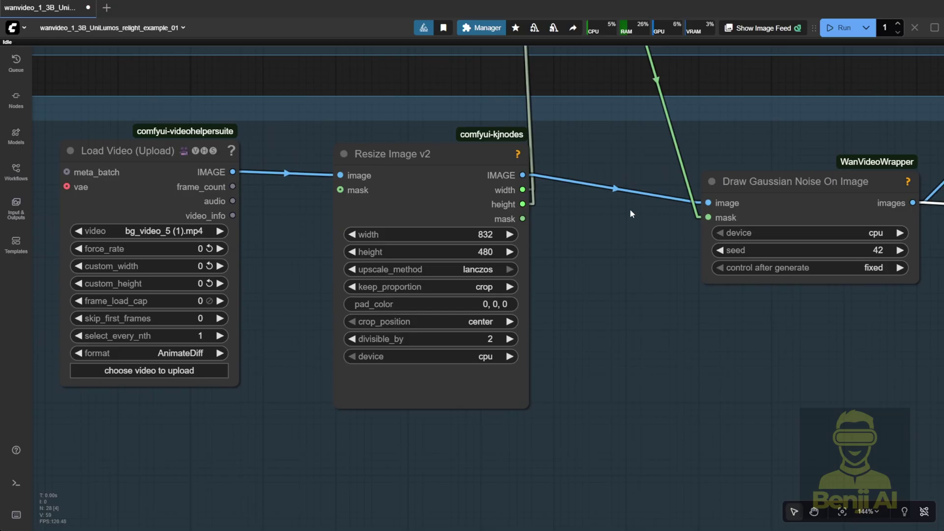
scroll(467, 351, down, 5)
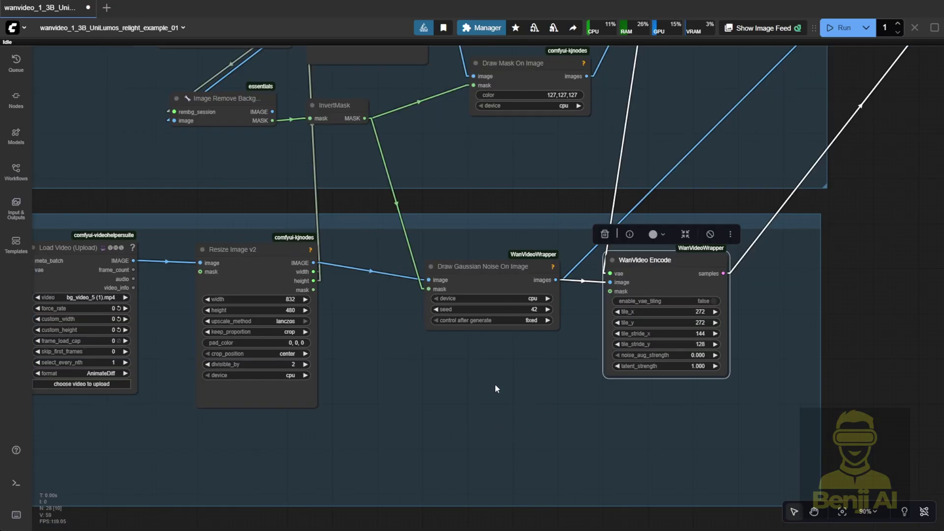
click(465, 280)
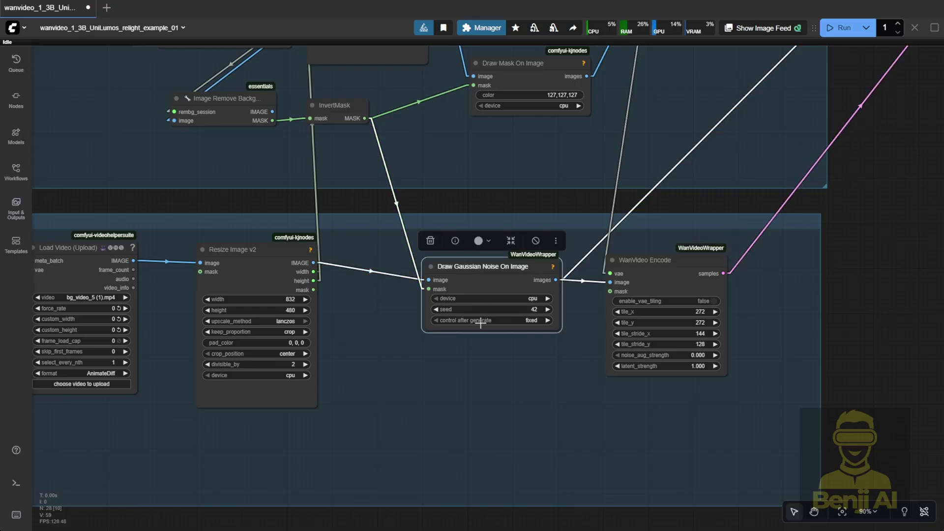
scroll(479, 319, up, 3)
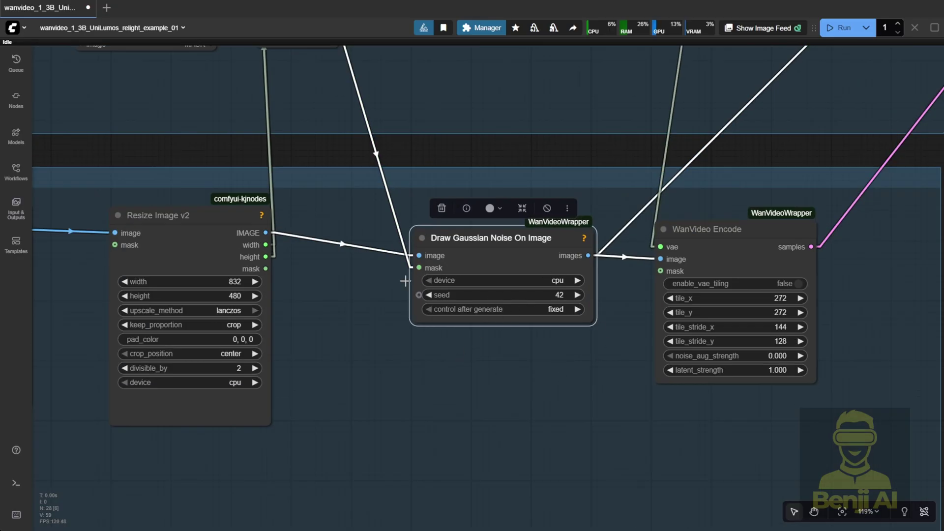
scroll(535, 337, down, 3)
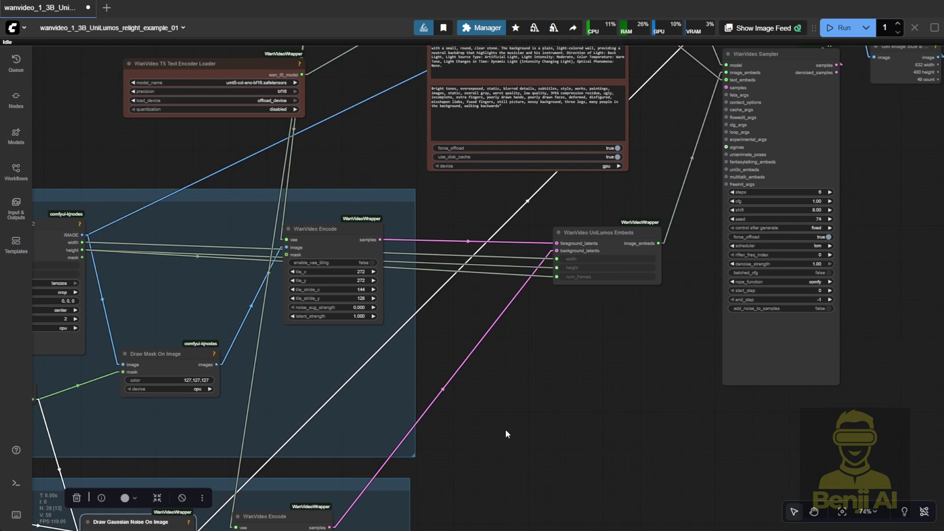
drag(505, 428, 590, 337)
scroll(653, 138, up, 3)
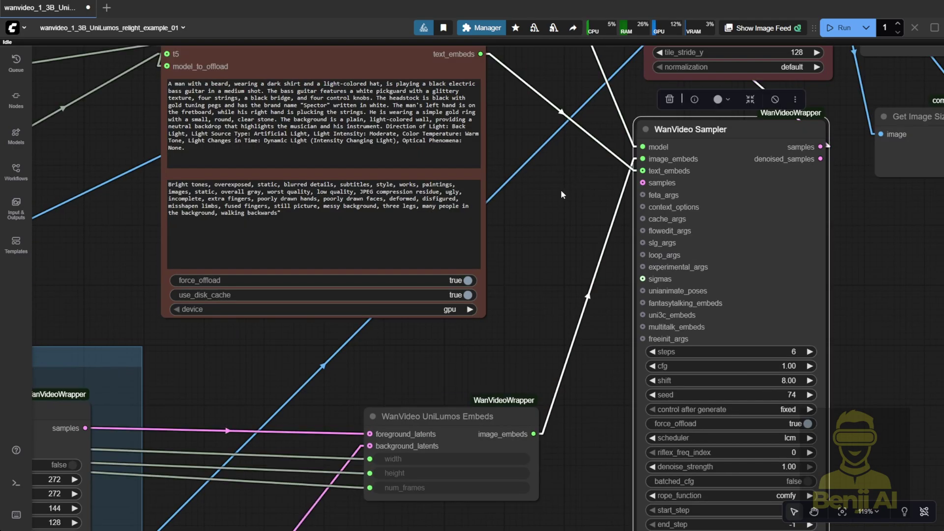
drag(551, 196, 728, 362)
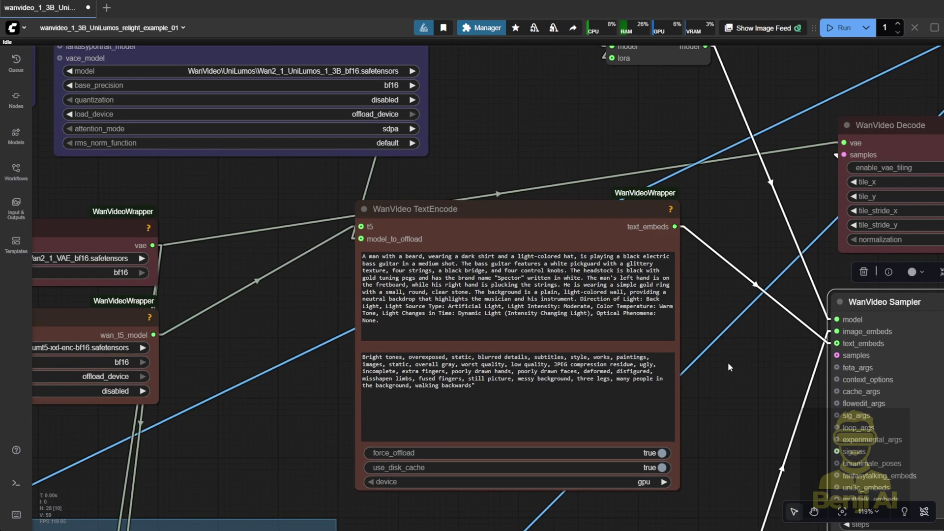
scroll(660, 341, down, 8)
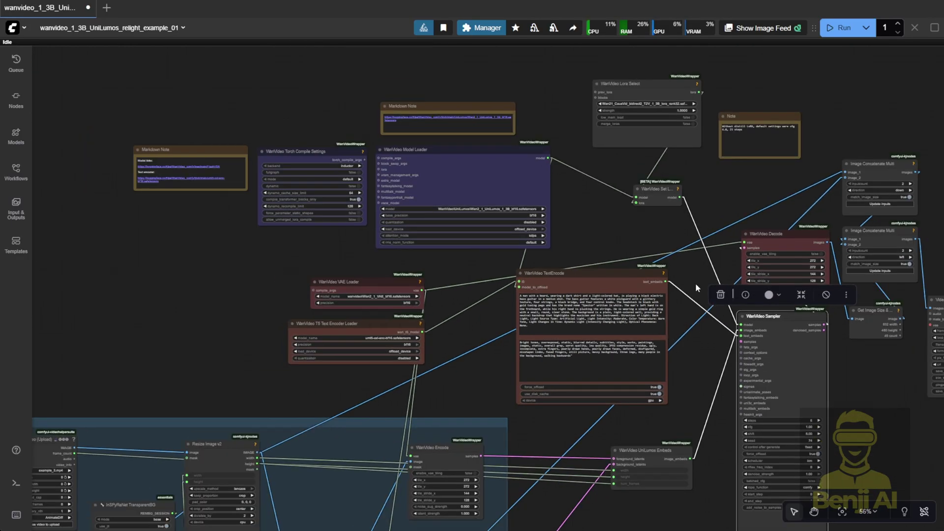
drag(712, 217, 585, 205)
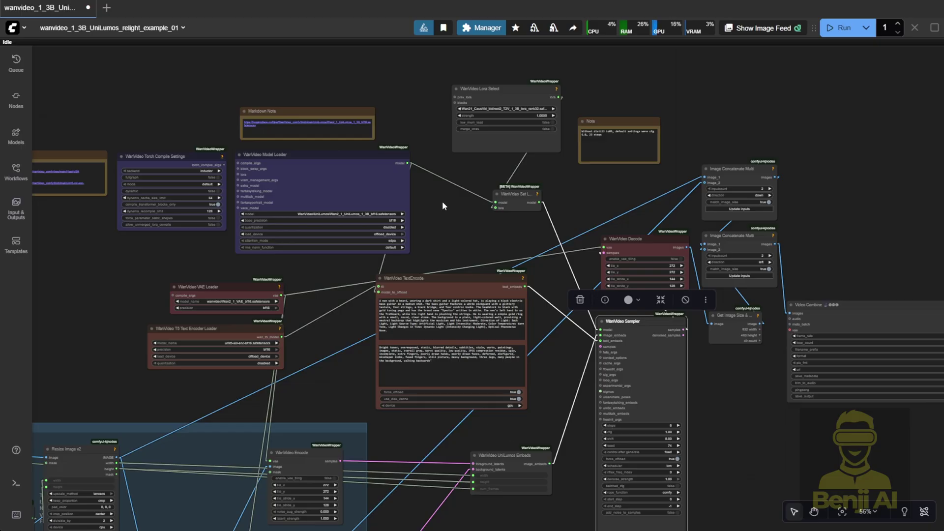
drag(442, 206, 496, 154)
scroll(494, 157, down, 1)
scroll(495, 158, up, 7)
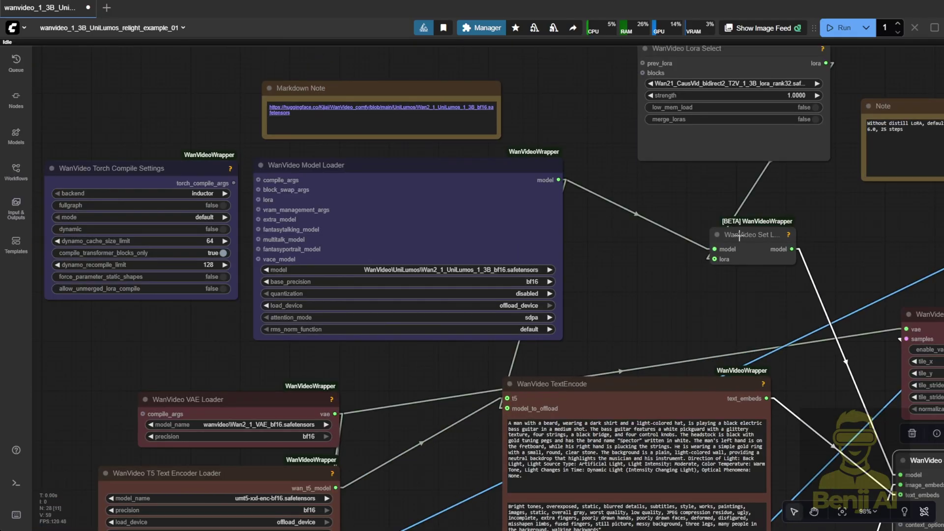
scroll(430, 282, up, 2)
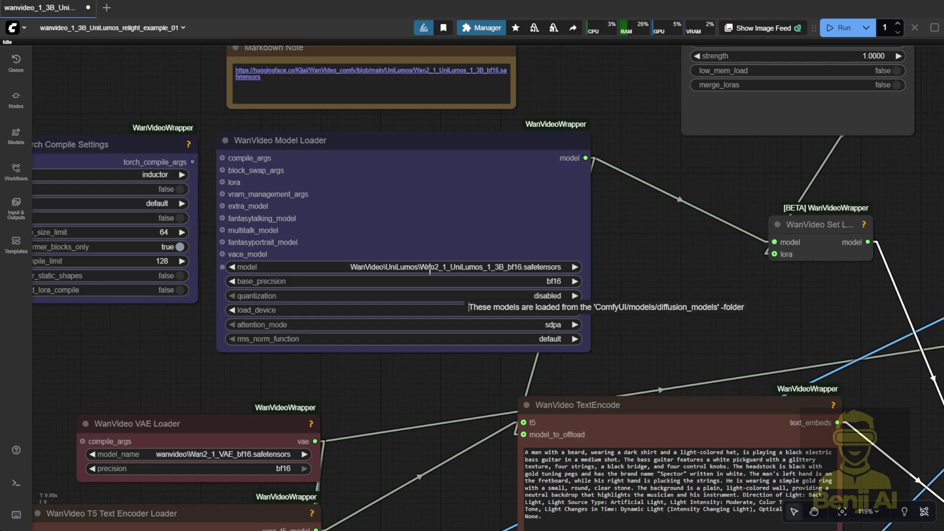
scroll(398, 377, down, 4)
drag(398, 377, 443, 268)
scroll(286, 291, up, 2)
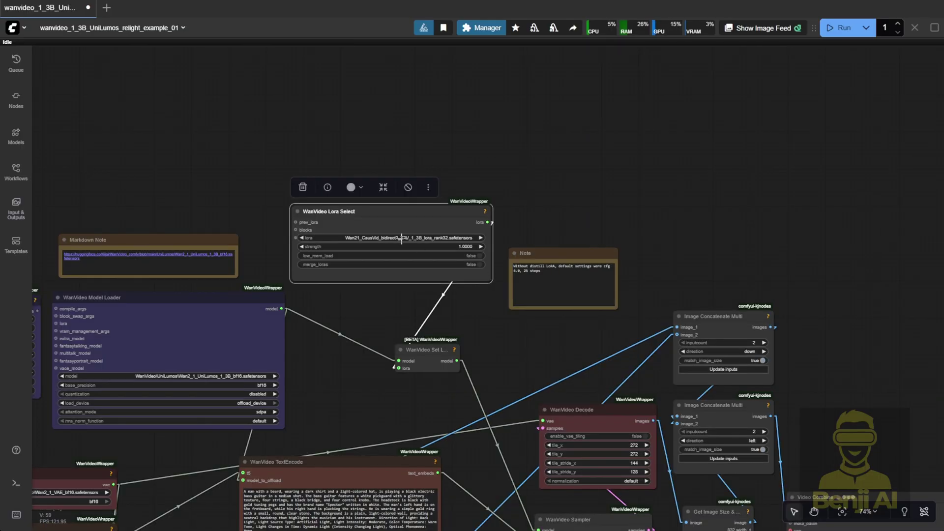
scroll(384, 225, up, 6)
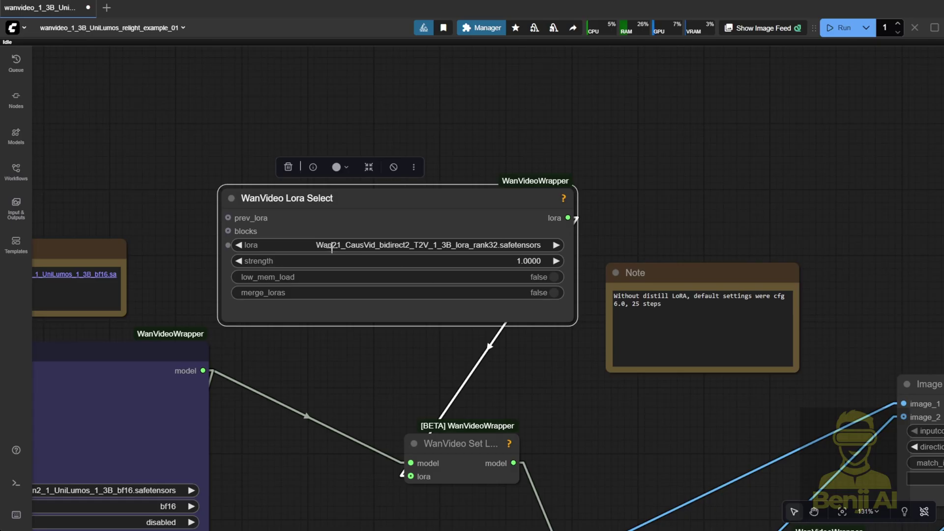
- Zoom out to see the Mocha workflow's Foreground and Background node groups
scroll(344, 245, up, 2)
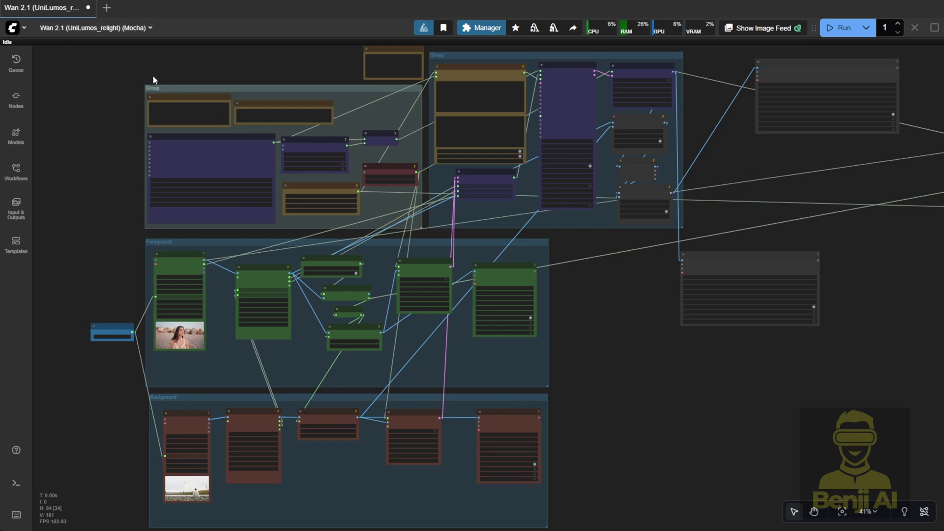
- Retitle the INT Constant node holding the 81-frame load cap as 'Frames'
scroll(148, 49, up, 9)
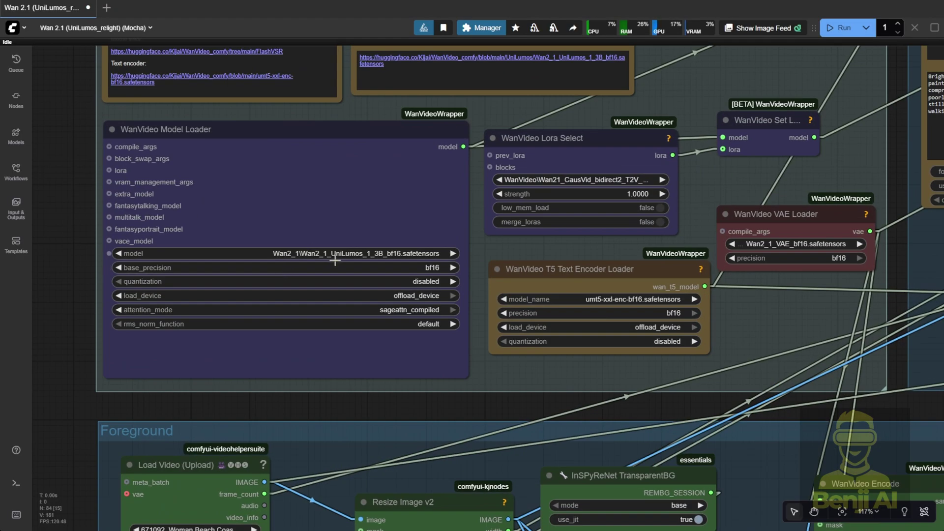
scroll(337, 258, up, 3)
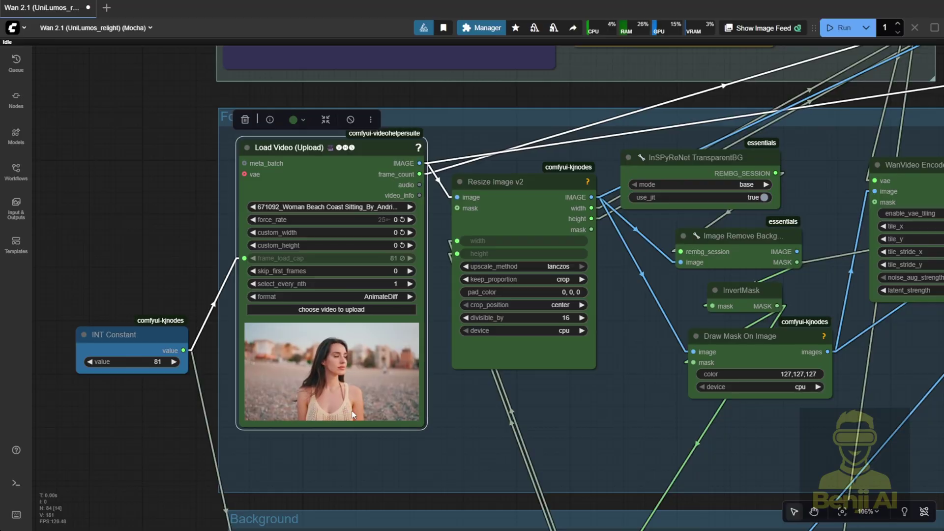
scroll(351, 411, up, 2)
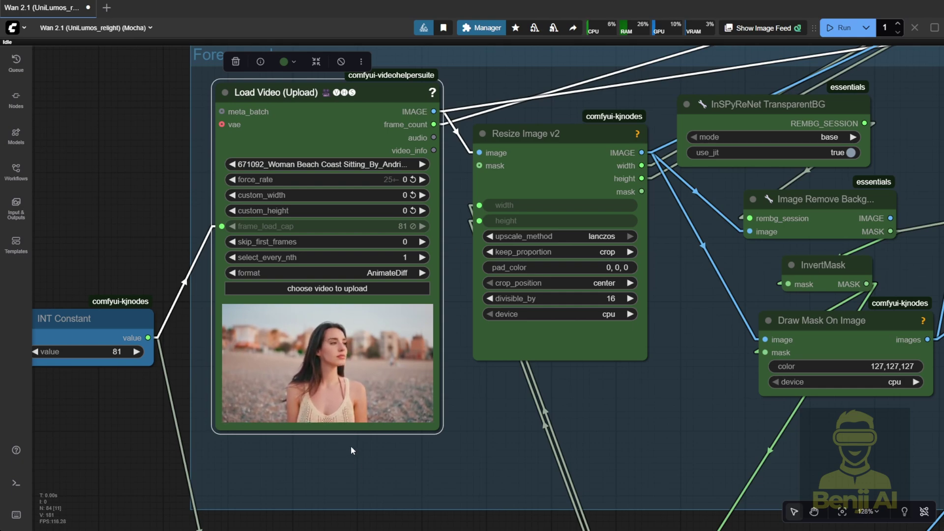
drag(323, 460, 322, 433)
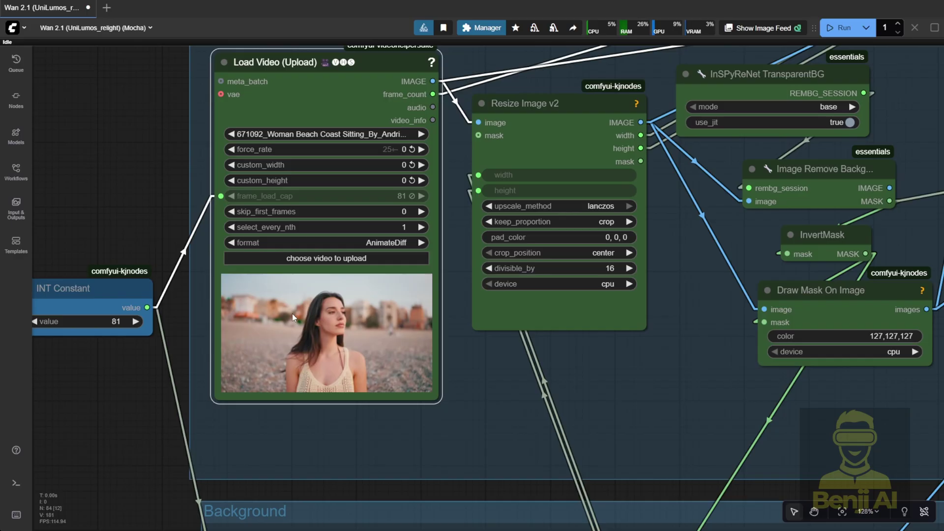
click(89, 288)
scroll(209, 284, down, 1)
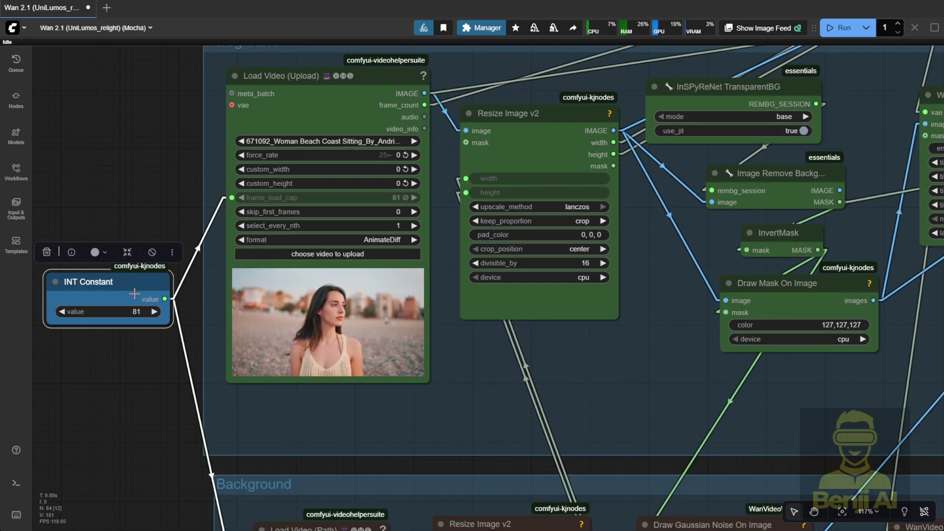
drag(125, 356, 181, 338)
double_click(156, 261)
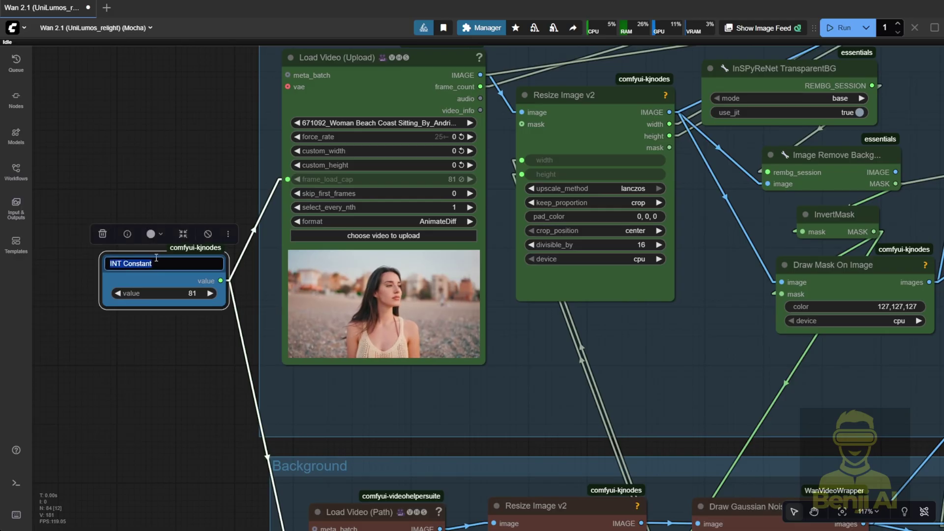
text(Frames)
key(Return)
click(214, 422)
scroll(311, 149, down, 6)
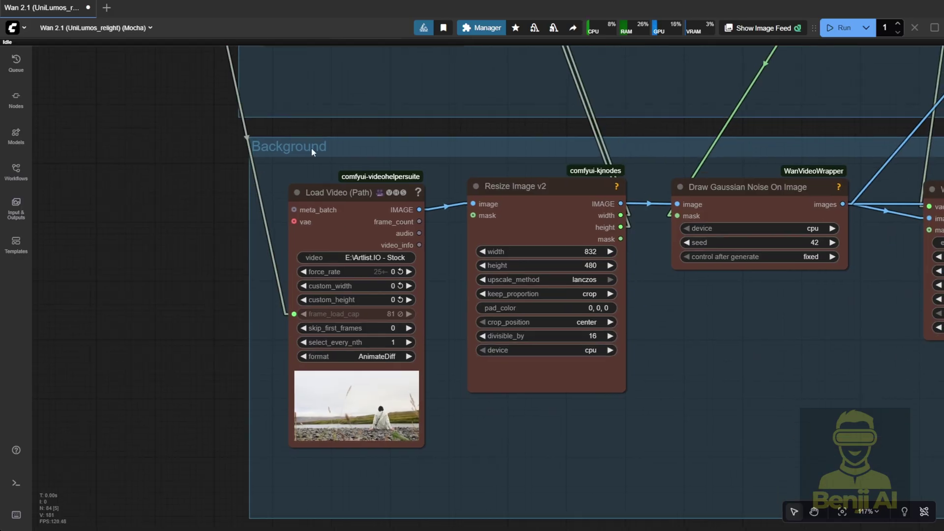
- Move Load Video (Path) left and nudge Resize Image v2 right in the Background group
click(311, 149)
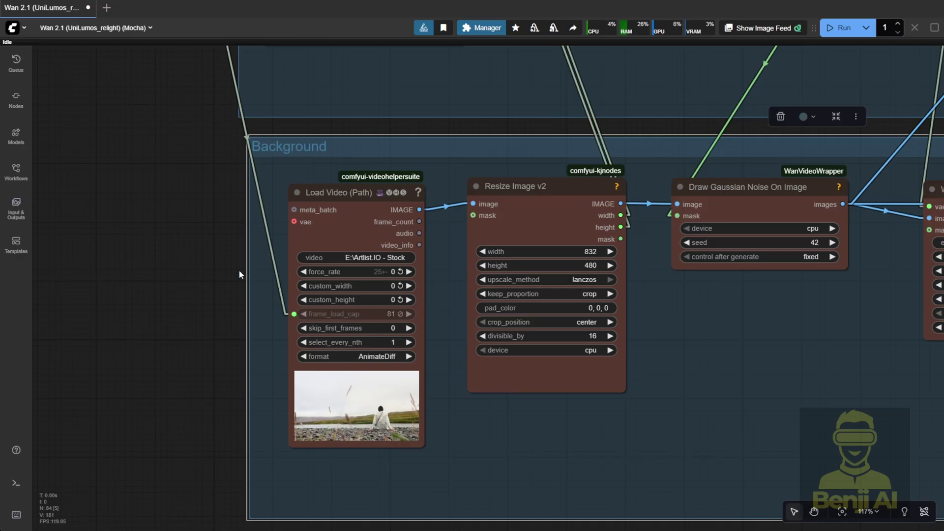
scroll(294, 277, up, 3)
scroll(338, 435, down, 3)
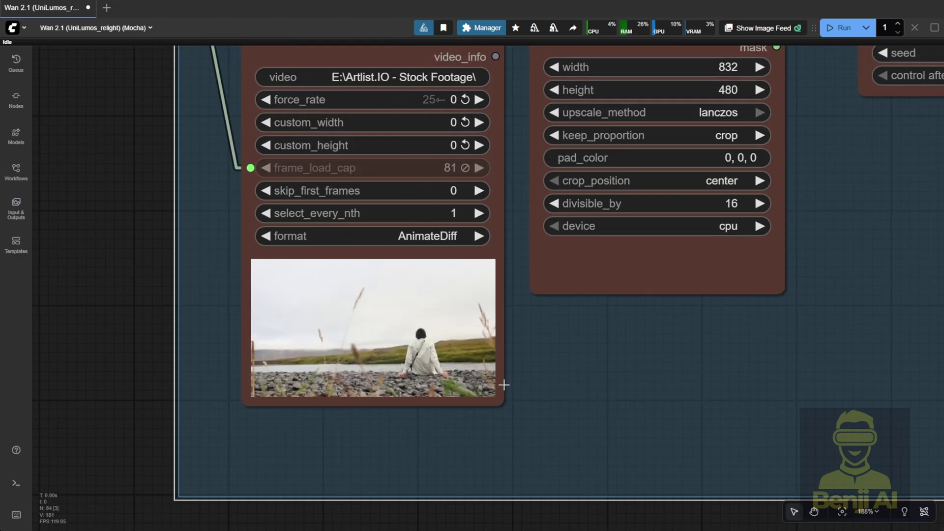
scroll(503, 381, left, 2)
scroll(633, 376, up, 2)
drag(449, 170, 409, 167)
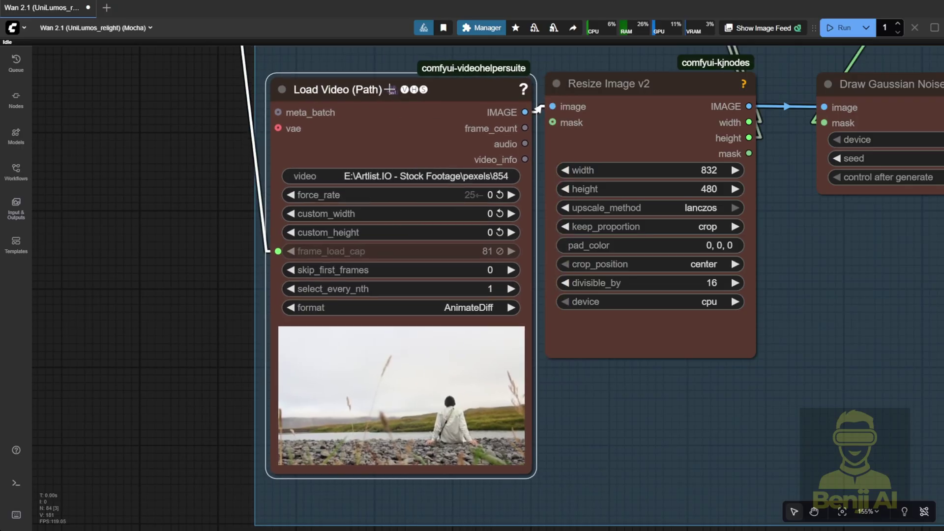
drag(604, 91, 619, 95)
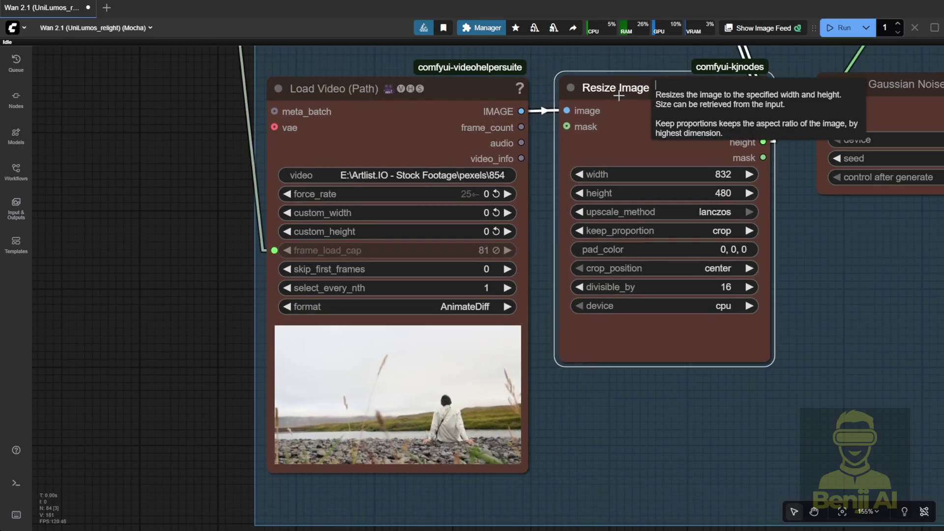
scroll(434, 423, up, 2)
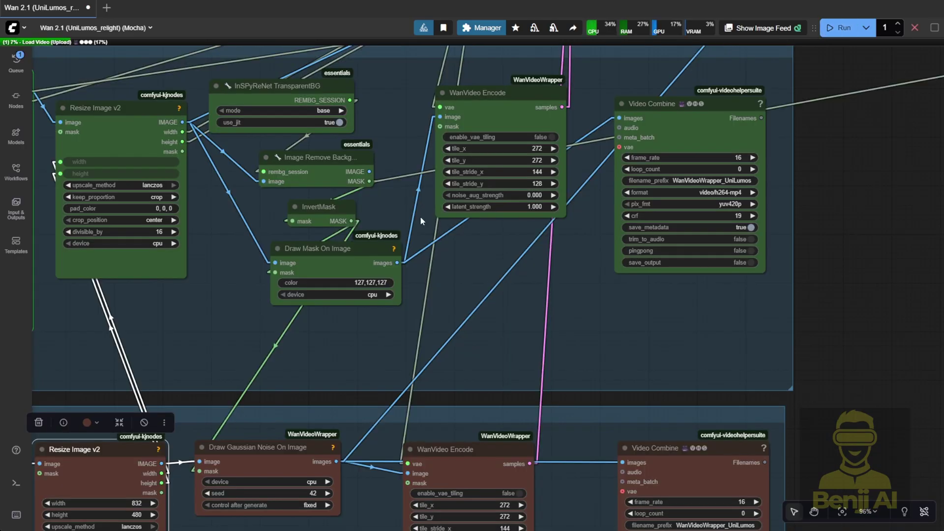
- Zoom out to the Video Combine previews as the Mocha run completes
scroll(420, 216, down, 5)
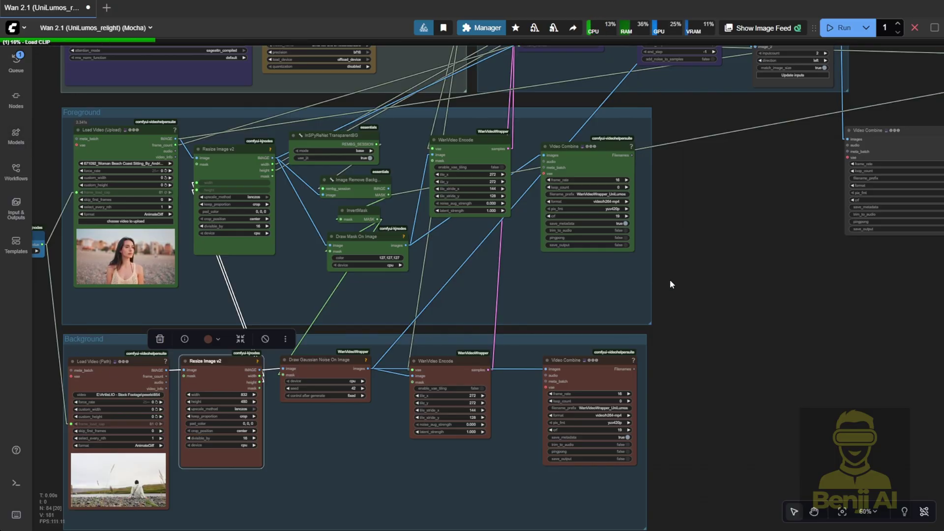
scroll(711, 237, up, 10)
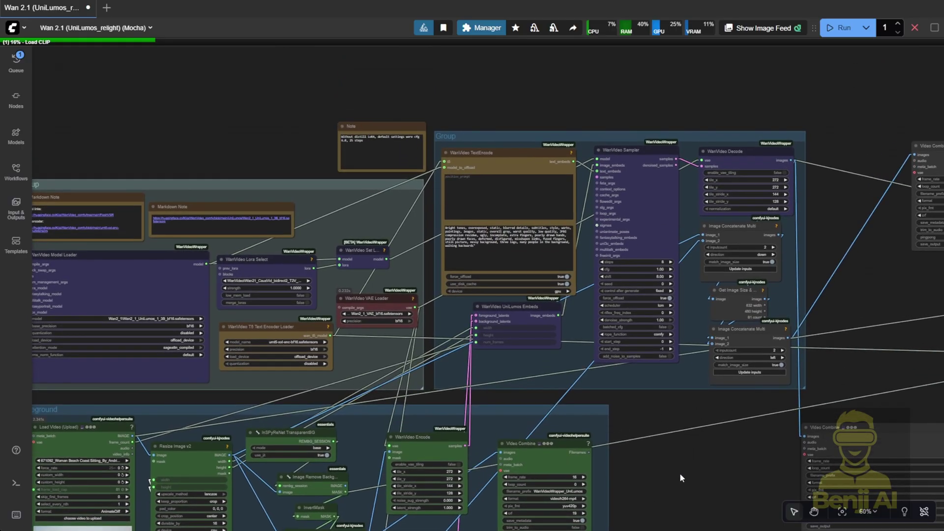
scroll(579, 270, up, 5)
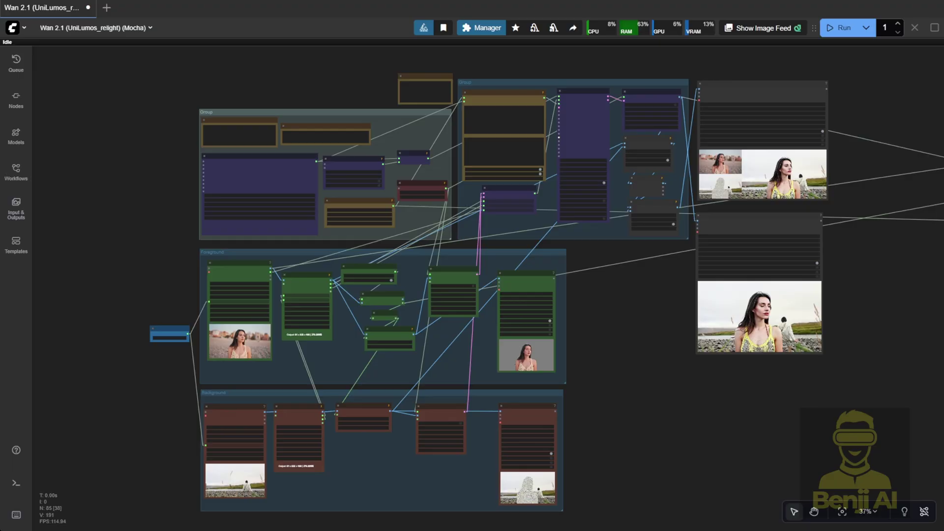
scroll(670, 339, up, 4)
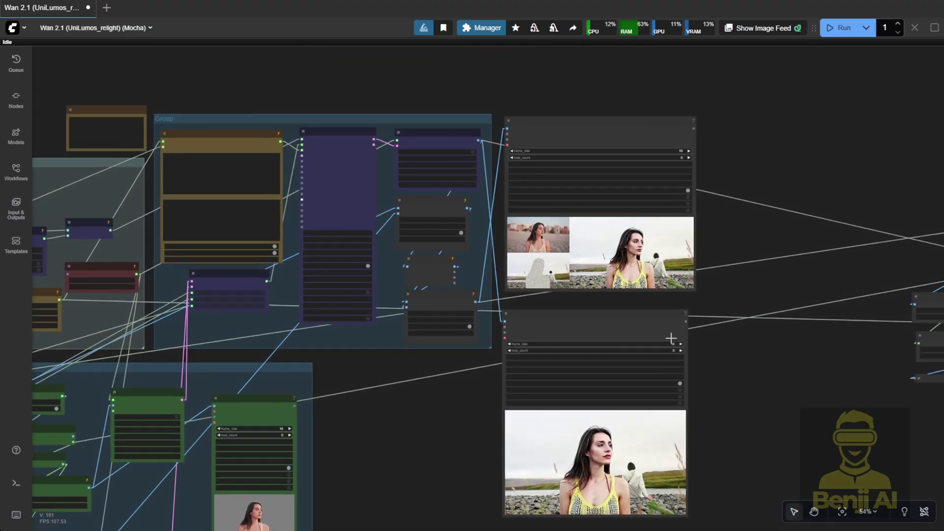
scroll(670, 338, up, 6)
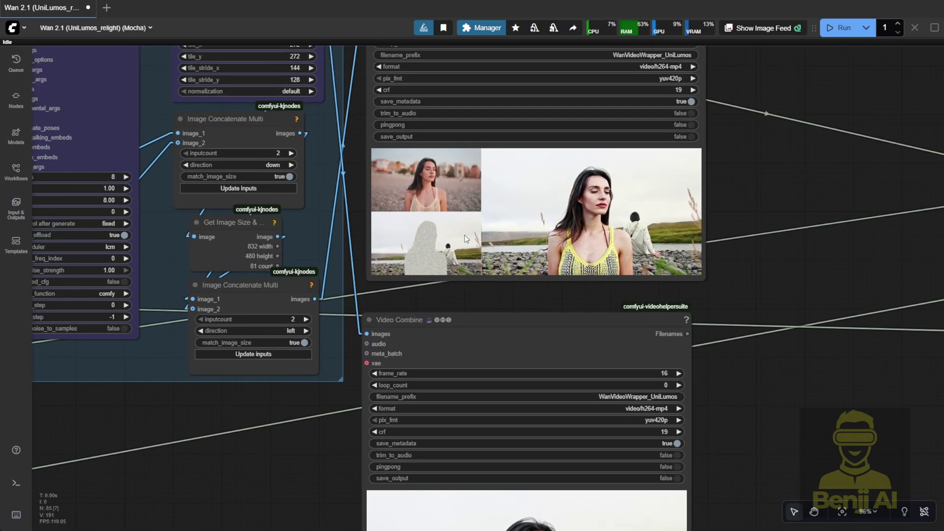
scroll(630, 205, up, 8)
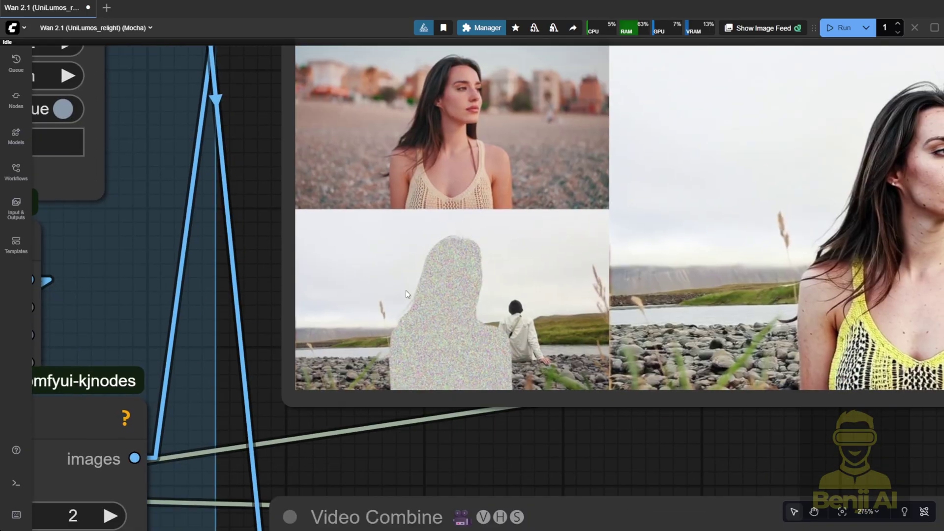
scroll(446, 254, up, 2)
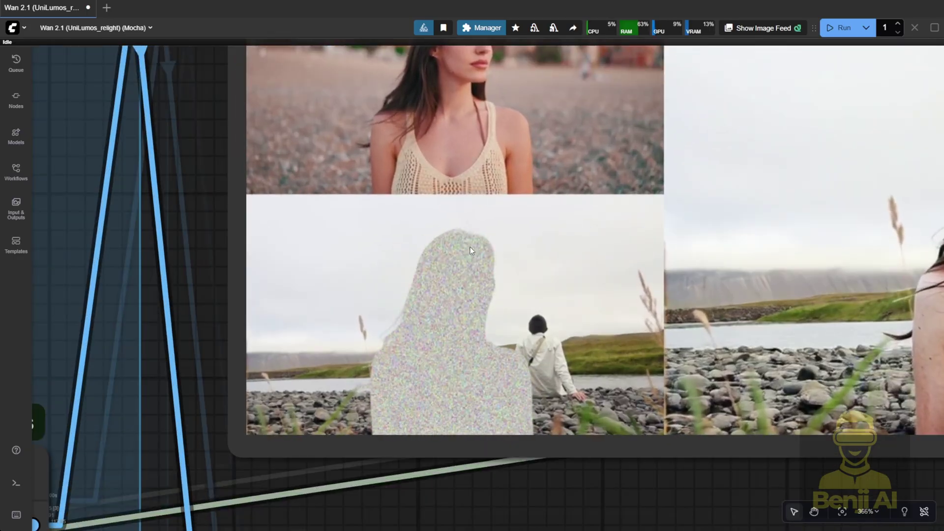
scroll(437, 374, down, 4)
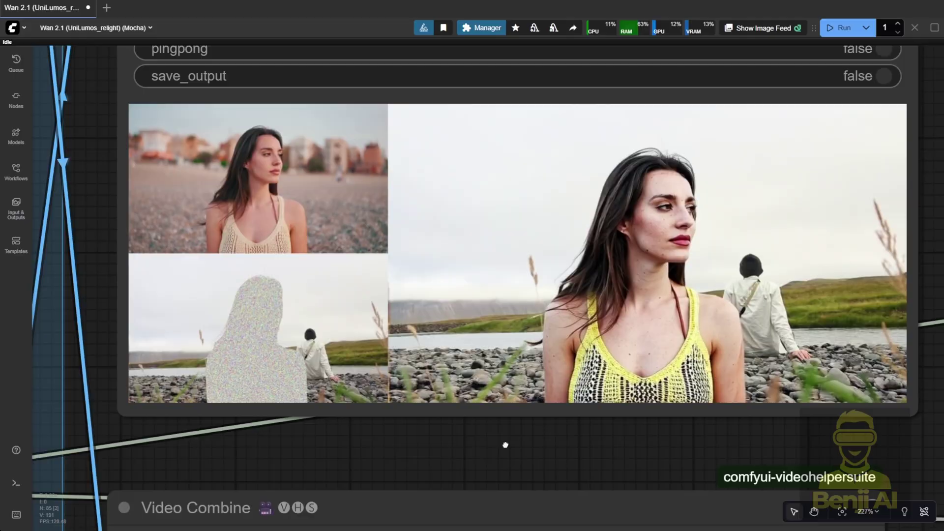
drag(505, 445, 447, 478)
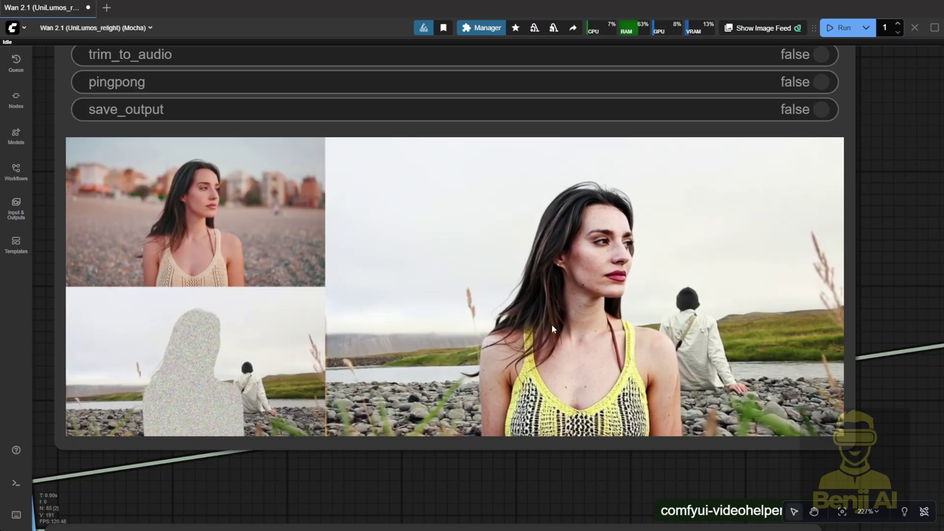
scroll(497, 366, down, 1)
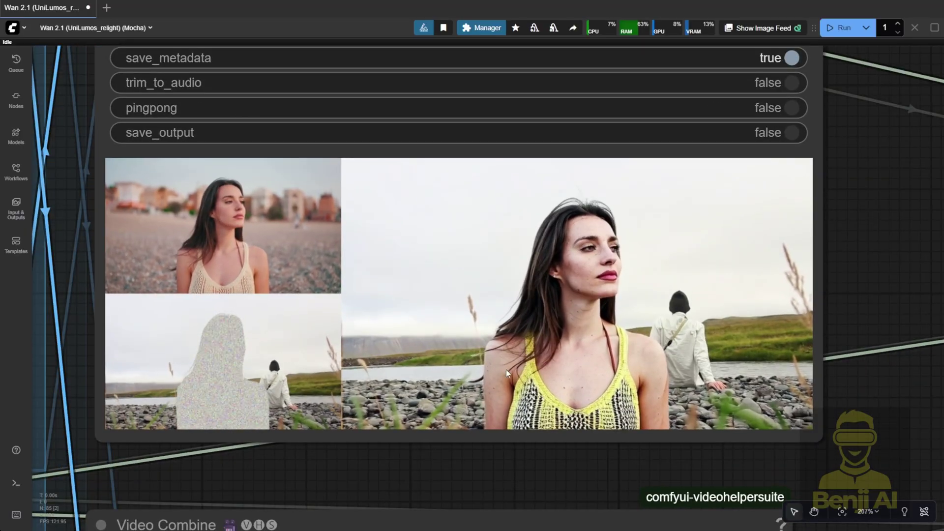
drag(517, 459, 533, 491)
scroll(246, 245, up, 3)
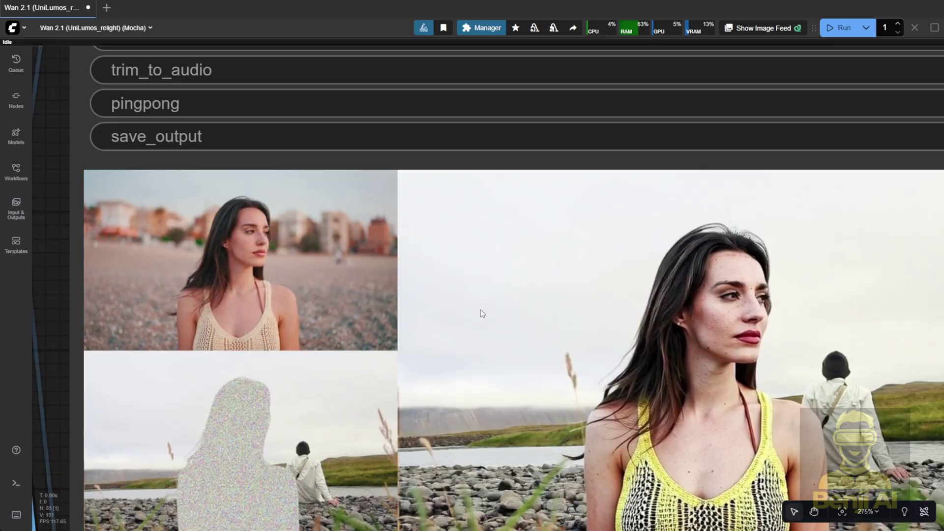
scroll(554, 374, down, 1)
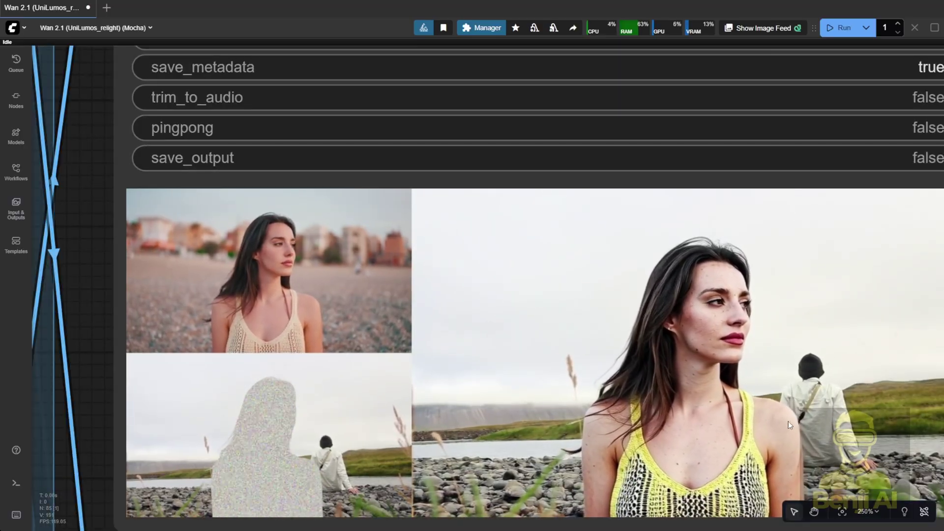
scroll(425, 267, up, 5)
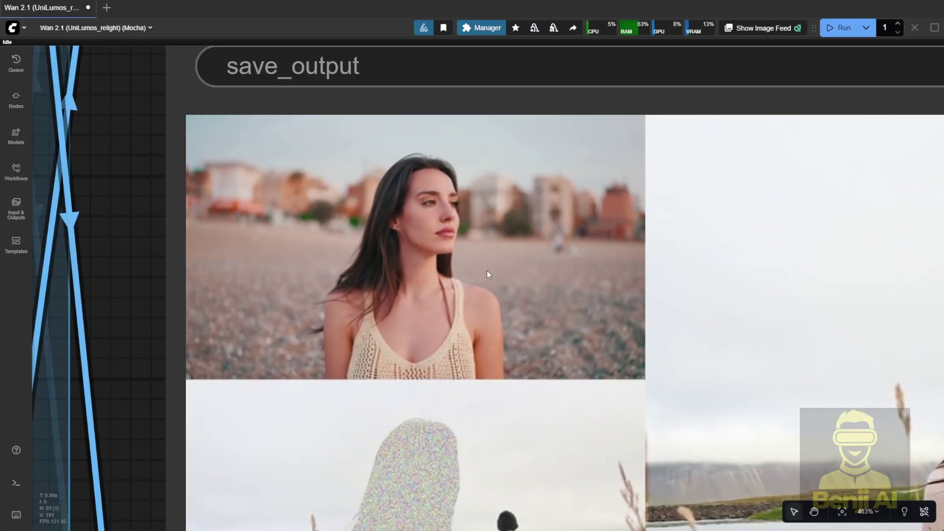
scroll(489, 274, down, 7)
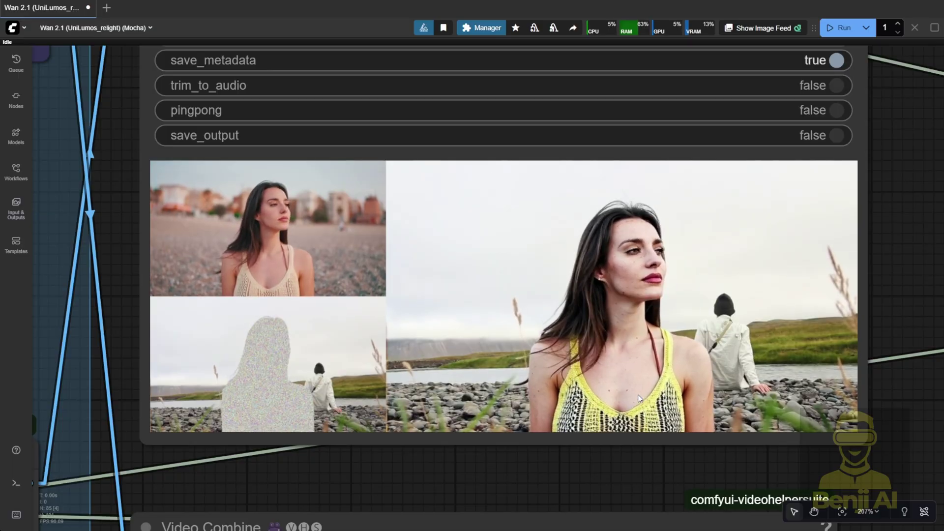
scroll(639, 394, down, 8)
drag(639, 394, 575, 63)
scroll(683, 353, up, 5)
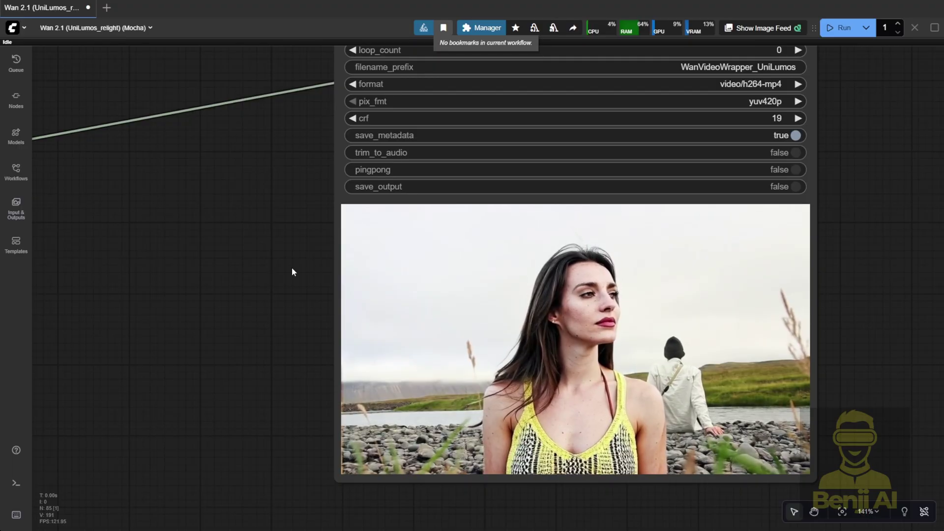
scroll(272, 229, down, 2)
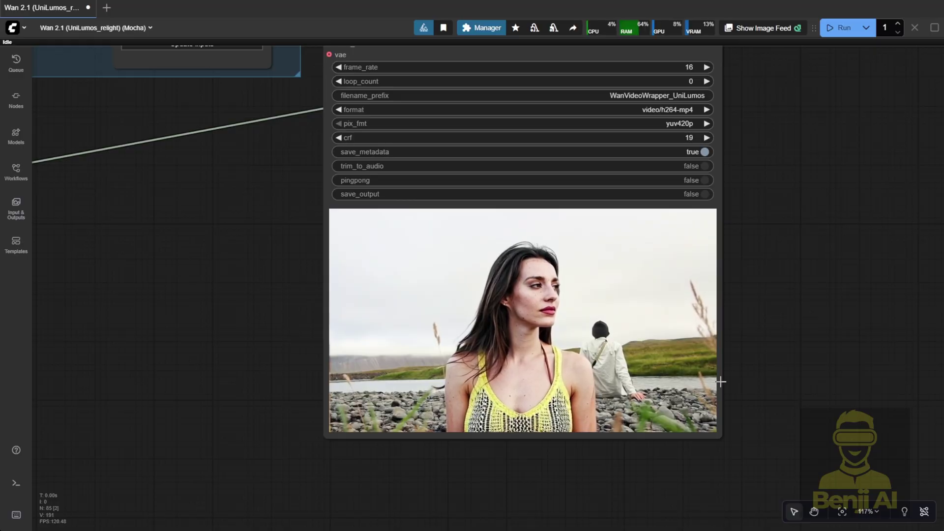
scroll(721, 382, down, 5)
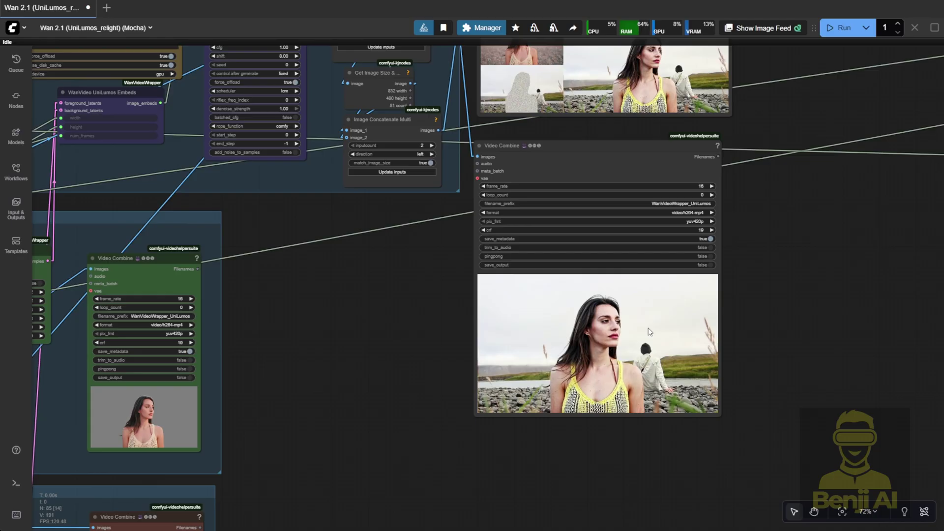
- Expand the collapsed mask preview node to show the woman as a grey silhouette
scroll(764, 318, down, 3)
drag(841, 320, 194, 314)
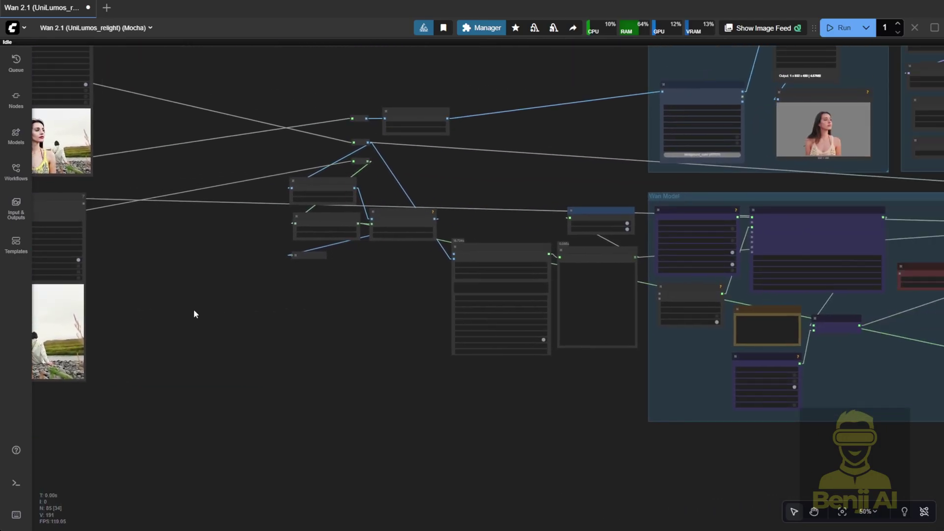
click(293, 254)
scroll(398, 240, up, 4)
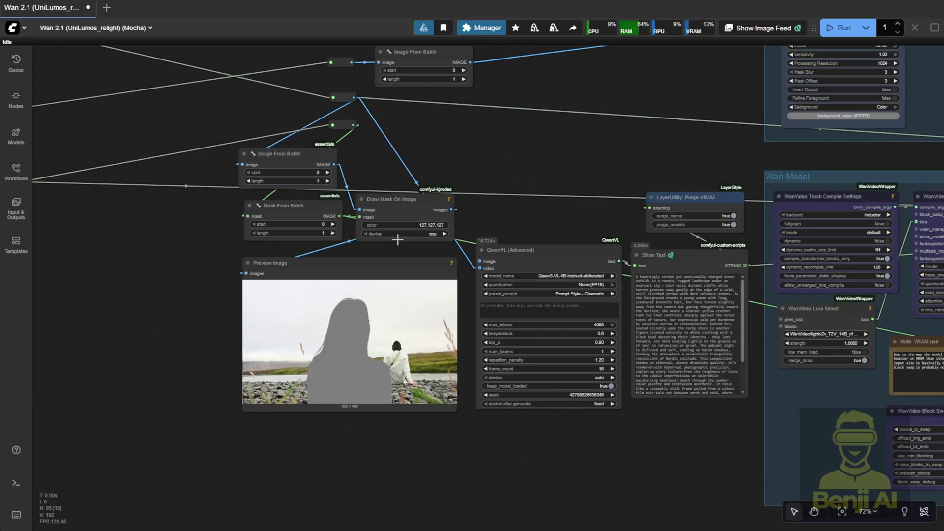
scroll(564, 170, up, 8)
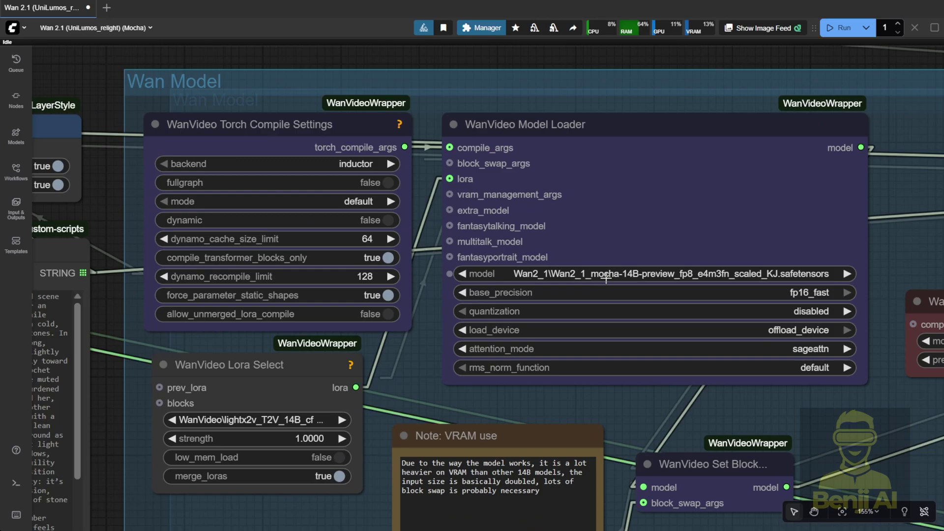
scroll(613, 274, down, 4)
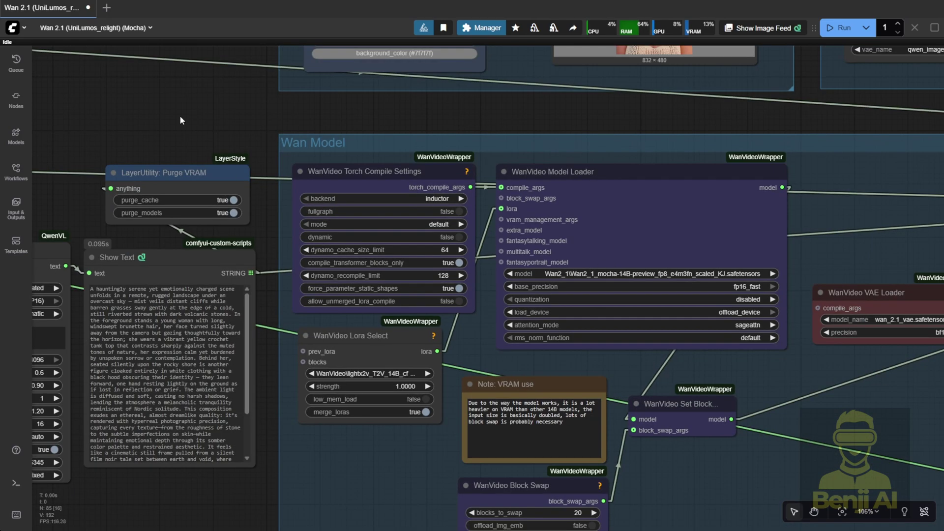
- Check the Image and Mask From Batch nodes and nudge Draw Mask On Image up-right
drag(179, 115, 857, 100)
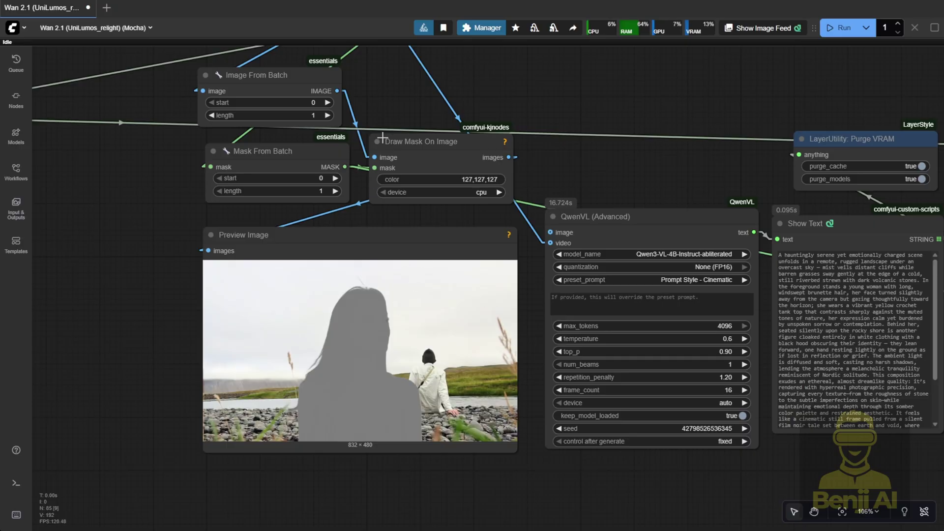
scroll(212, 197, up, 5)
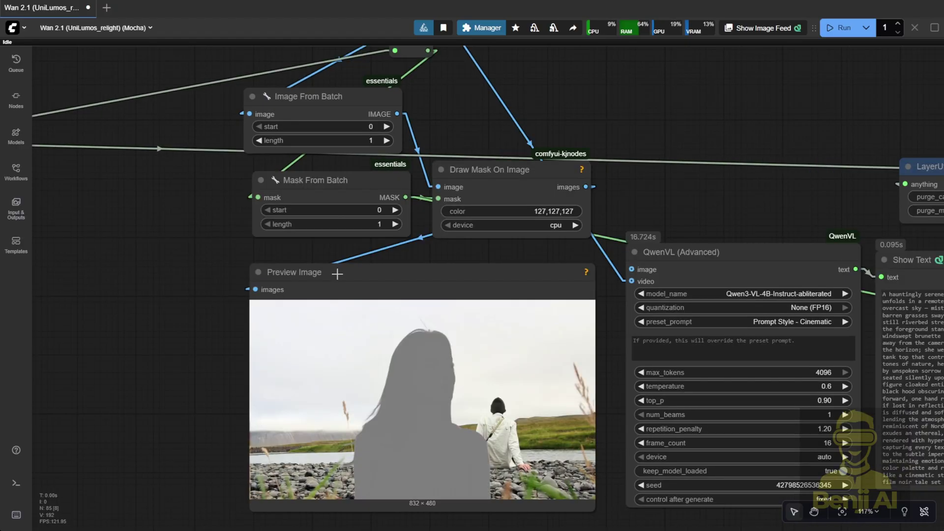
drag(218, 234, 220, 359)
click(260, 159)
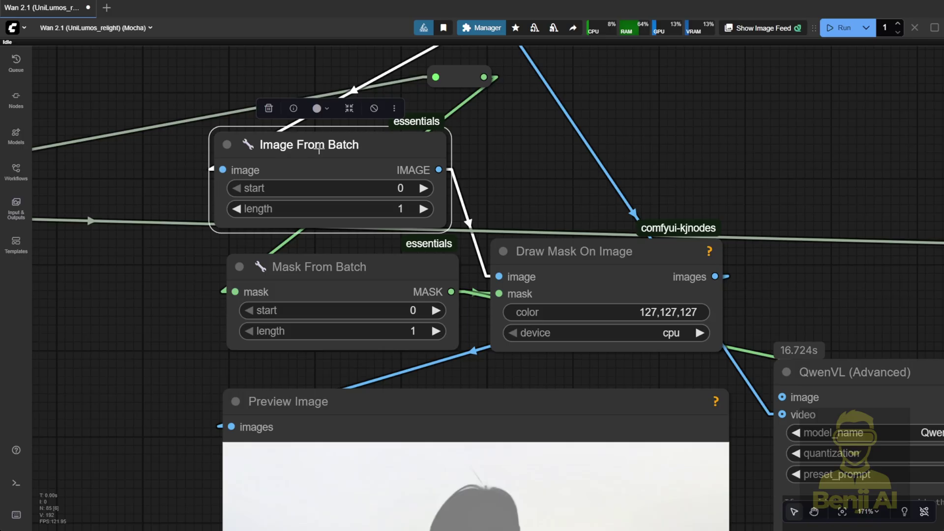
click(290, 283)
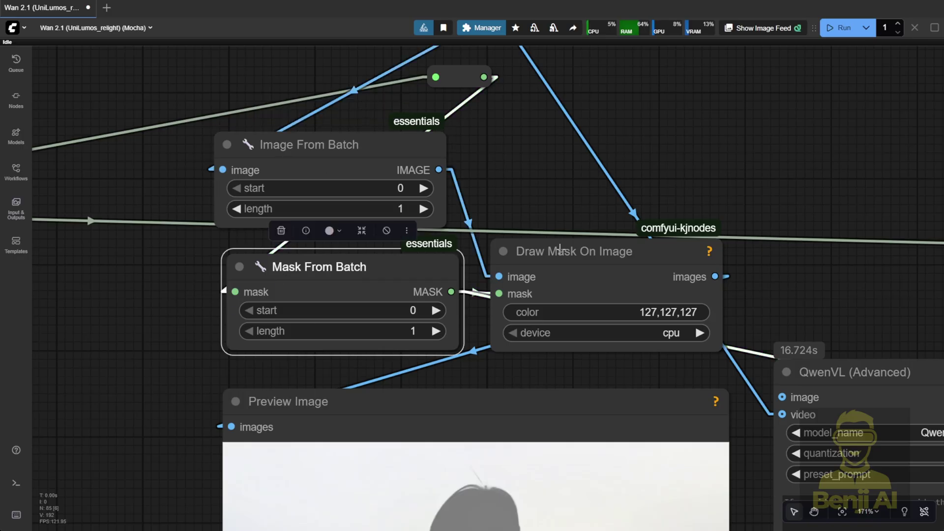
drag(583, 242, 594, 206)
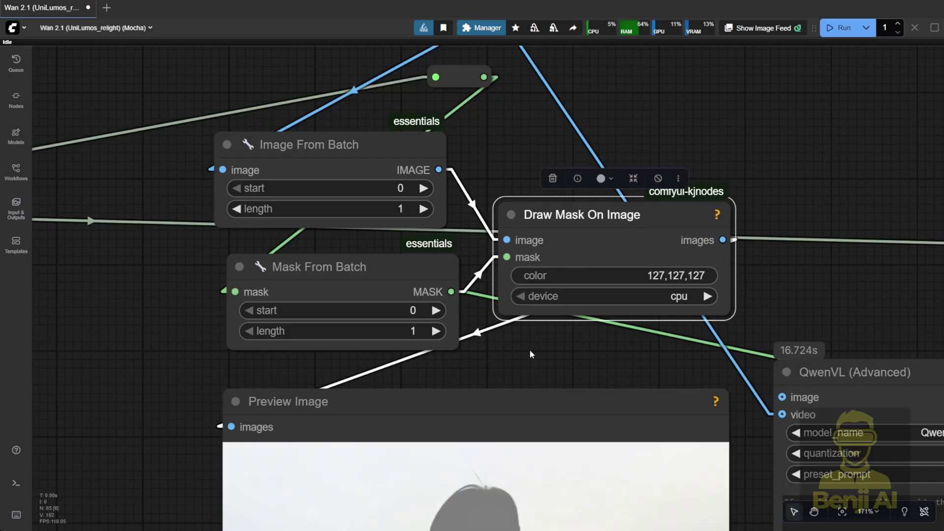
- Inspect the QwenVL (Advanced) and Show Text nodes beside the mask preview
drag(531, 354, 491, 94)
scroll(373, 446, down, 7)
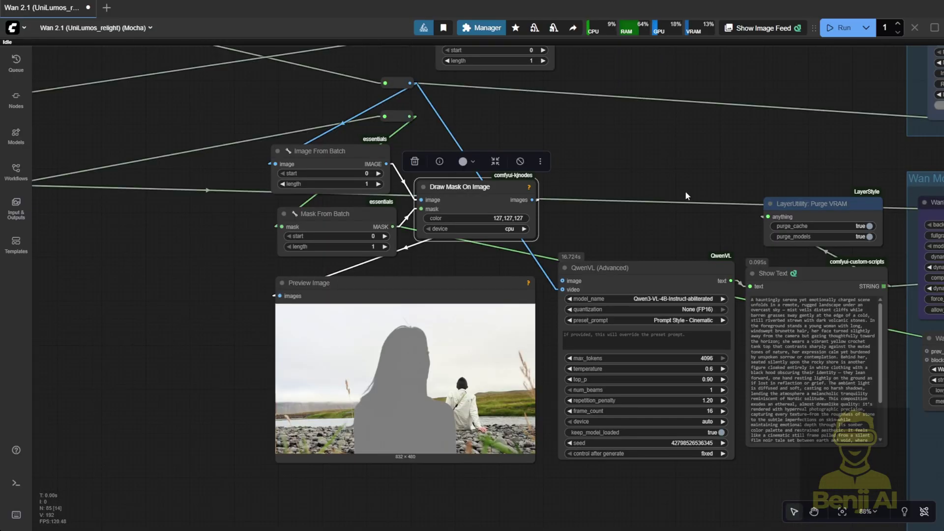
drag(690, 237, 425, 183)
scroll(431, 227, up, 4)
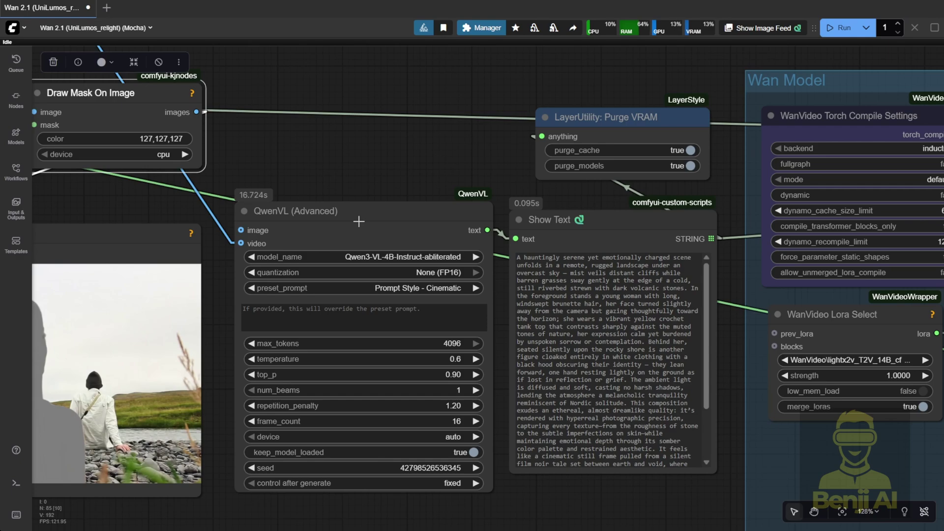
click(432, 227)
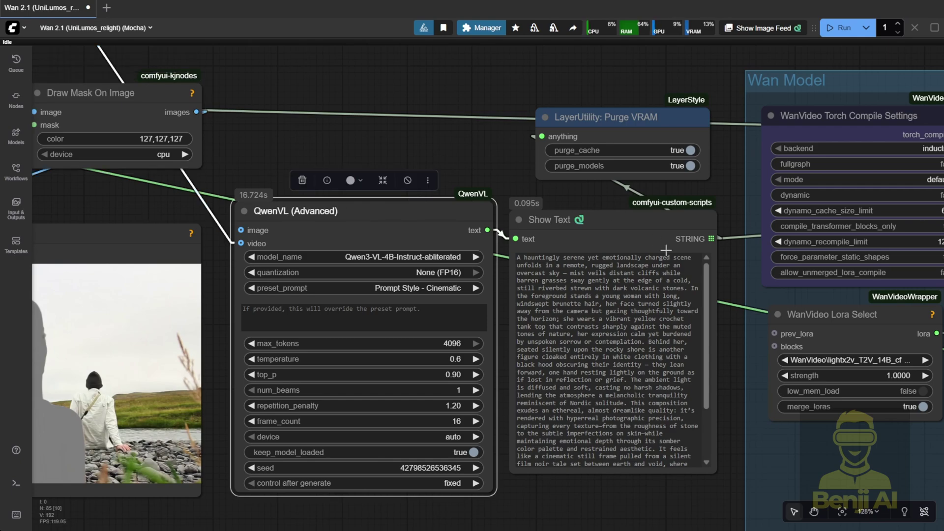
scroll(666, 251, down, 6)
- Review the sampler, WanVideo Decode and relit Video Combine output nodes, then the masking reroute
drag(288, 179, 832, 242)
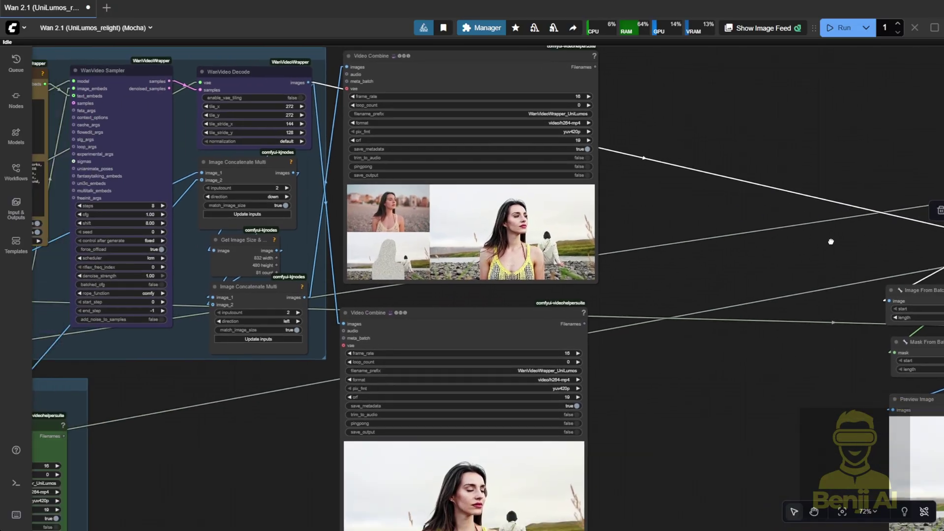
drag(252, 81, 338, 83)
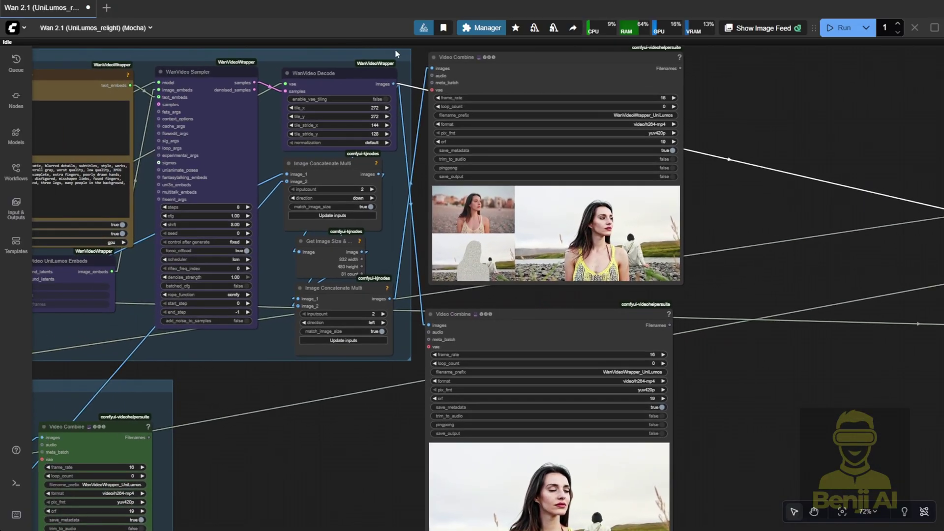
click(338, 83)
scroll(337, 83, up, 6)
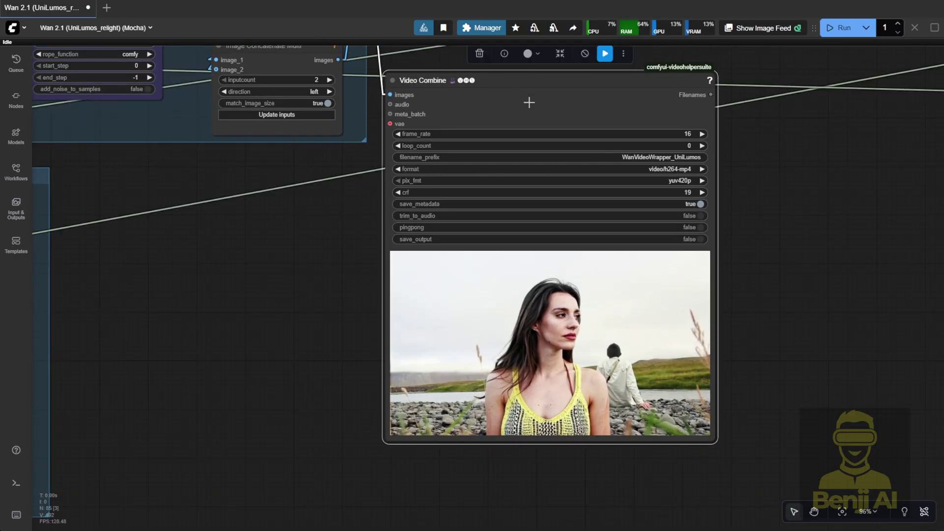
scroll(736, 278, down, 3)
drag(816, 287, 733, 287)
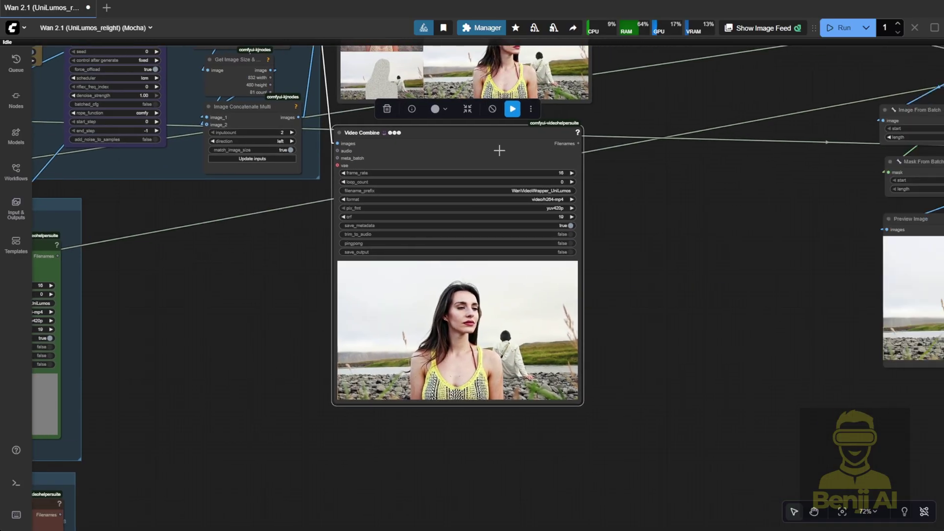
mouse_move(810, 246)
mouse_down()
mouse_move(543, 358)
mouse_move(426, 382)
mouse_up()
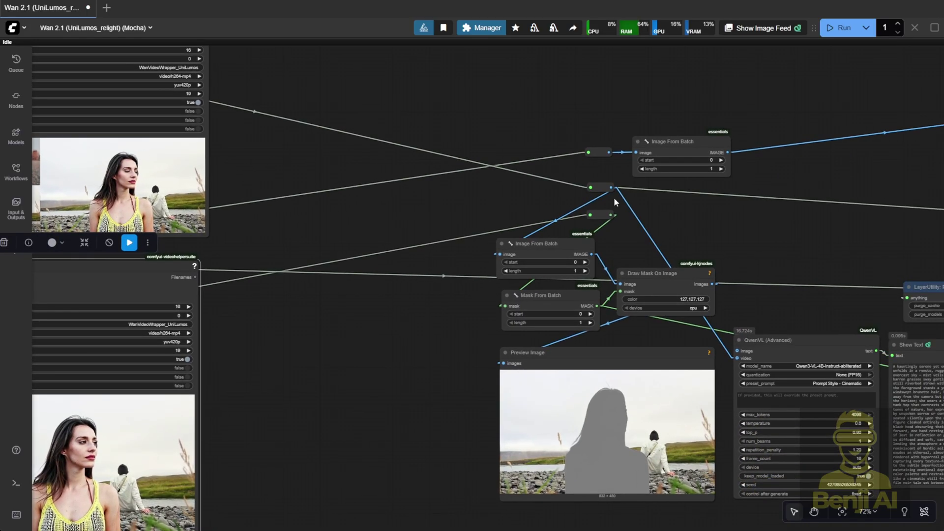
click(600, 187)
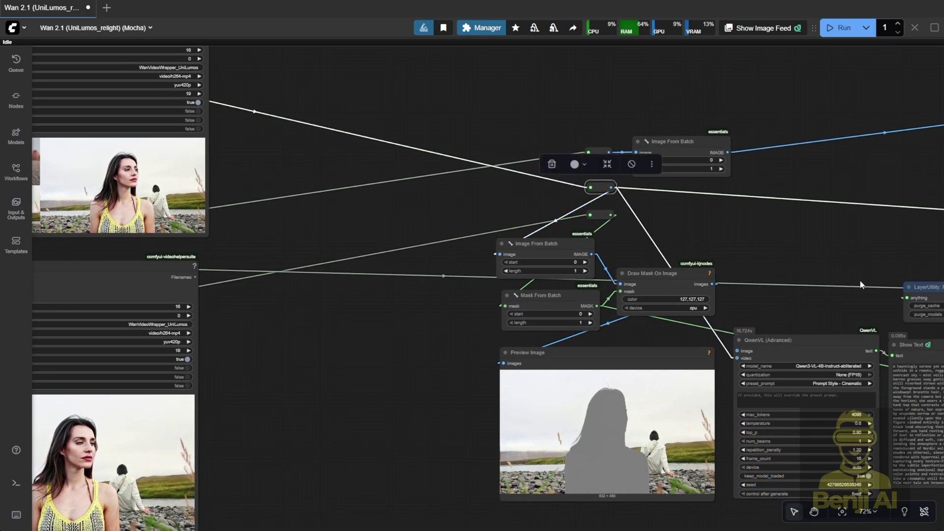
drag(861, 285, 661, 186)
- Inspect the QwenVL (Advanced) and WanVideo TextEncode nodes
scroll(609, 262, up, 4)
click(552, 265)
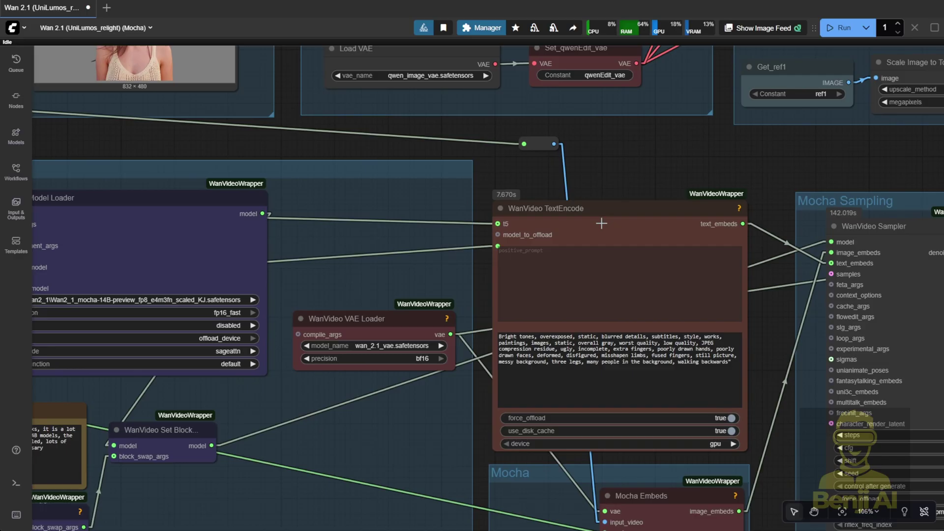
click(602, 224)
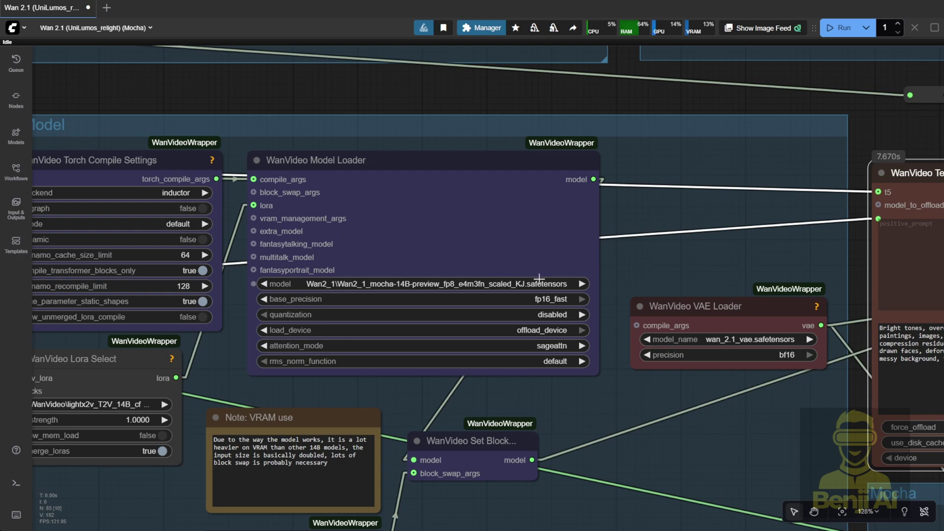
scroll(492, 295, left, 5)
scroll(492, 295, down, 3)
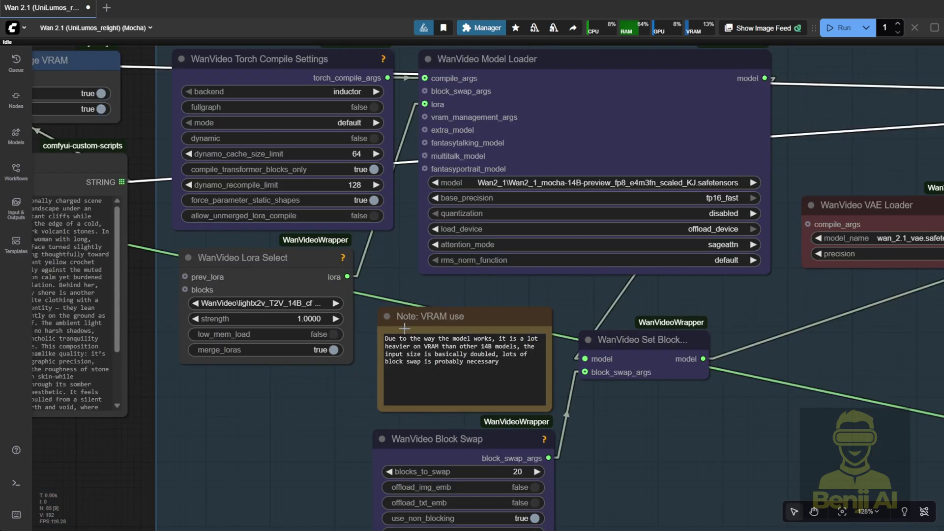
- Move the VRAM note and Set Block nodes right, widen Lora Select, and nudge Block Swap
drag(587, 338, 763, 338)
drag(428, 316, 605, 316)
drag(351, 363, 544, 367)
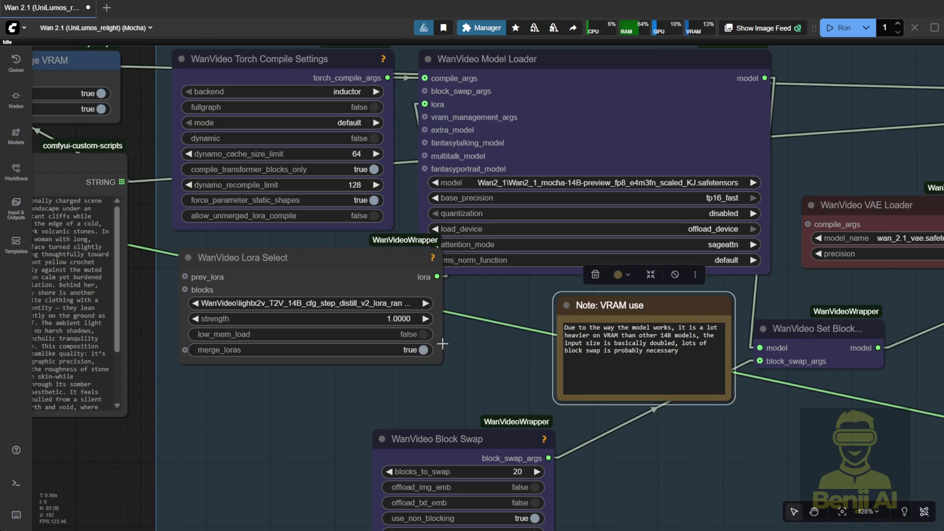
scroll(267, 362, up, 4)
scroll(267, 362, up, 3)
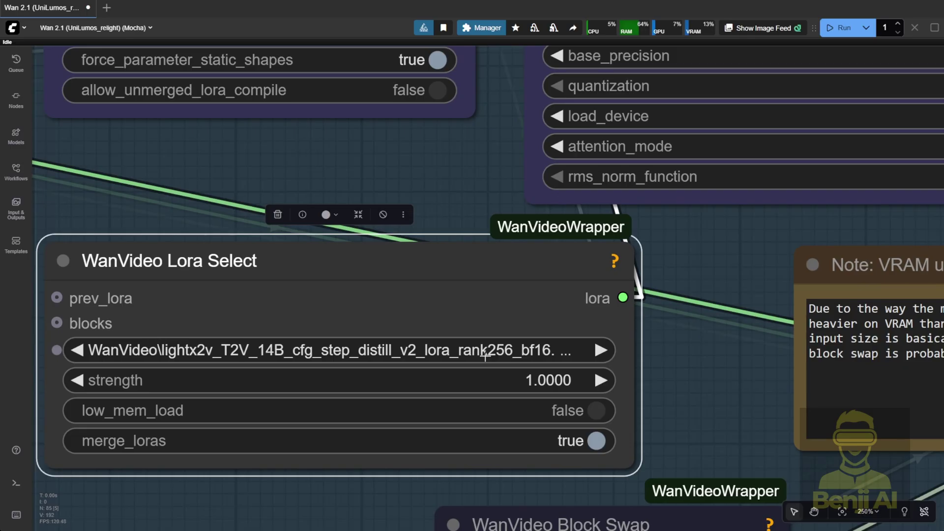
scroll(487, 352, down, 7)
drag(659, 383, 665, 382)
scroll(665, 383, down, 3)
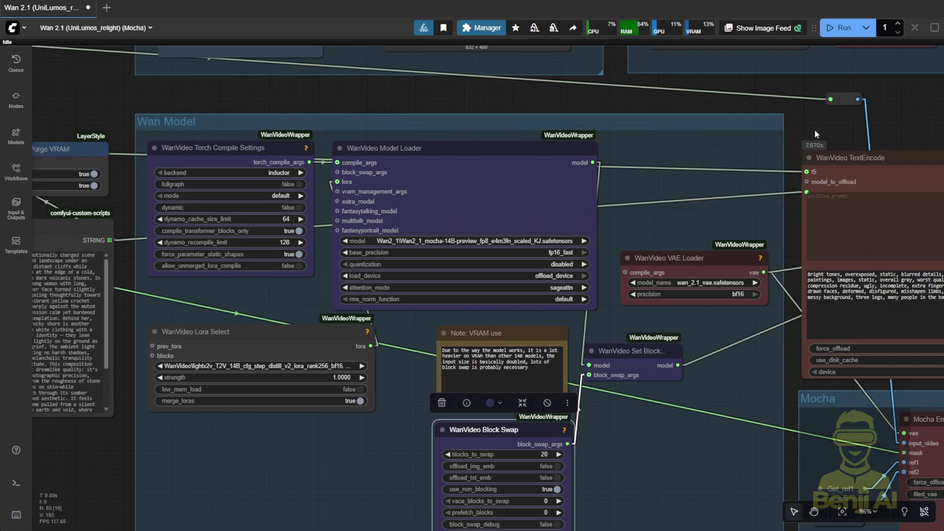
drag(815, 129, 600, 152)
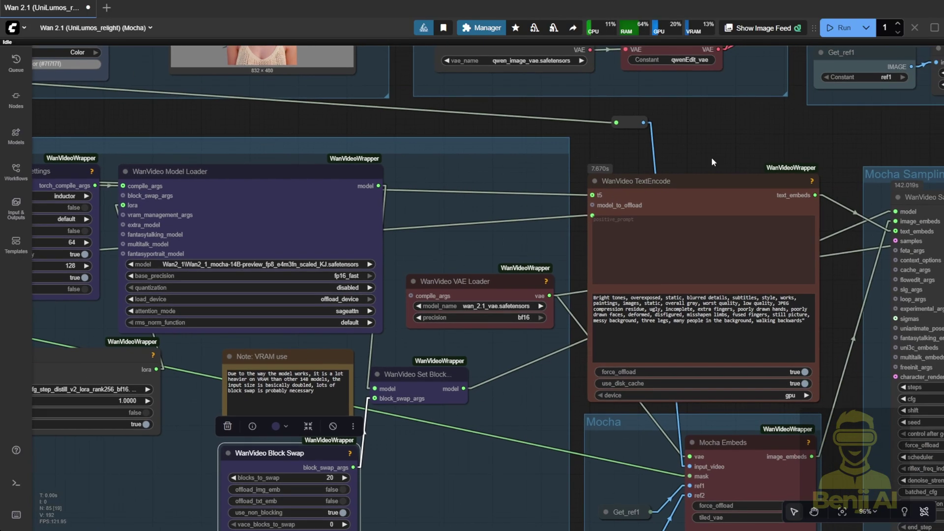
drag(731, 137, 719, 424)
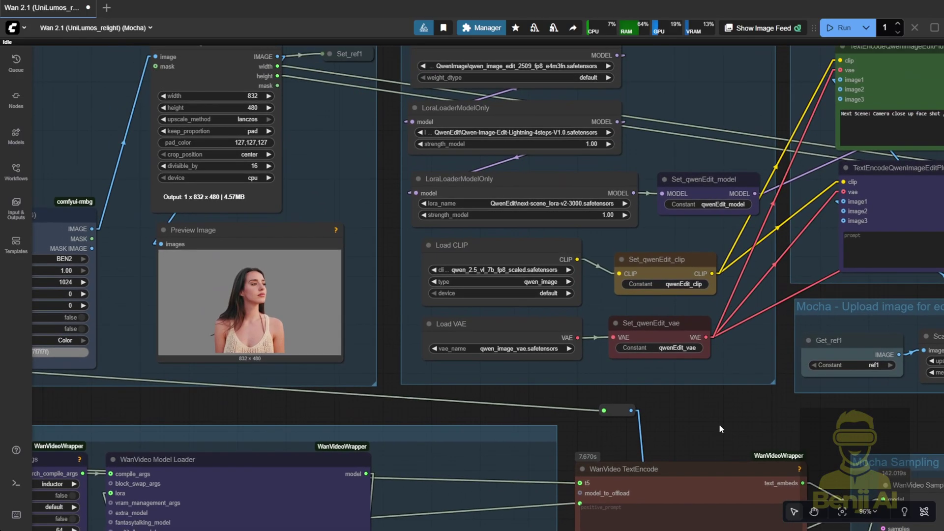
scroll(719, 425, down, 5)
drag(850, 118, 67, 73)
scroll(513, 331, up, 3)
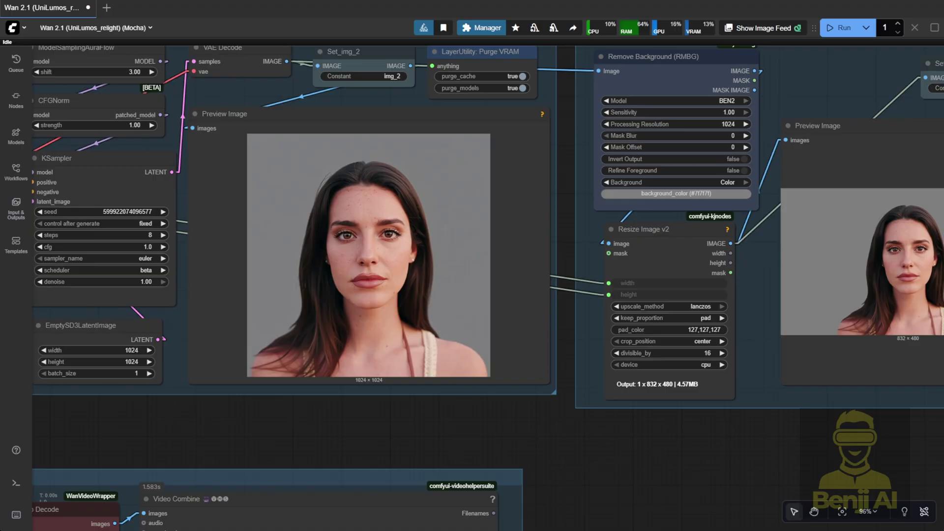
drag(522, 337, 497, 364)
drag(762, 480, 542, 480)
scroll(521, 467, down, 1)
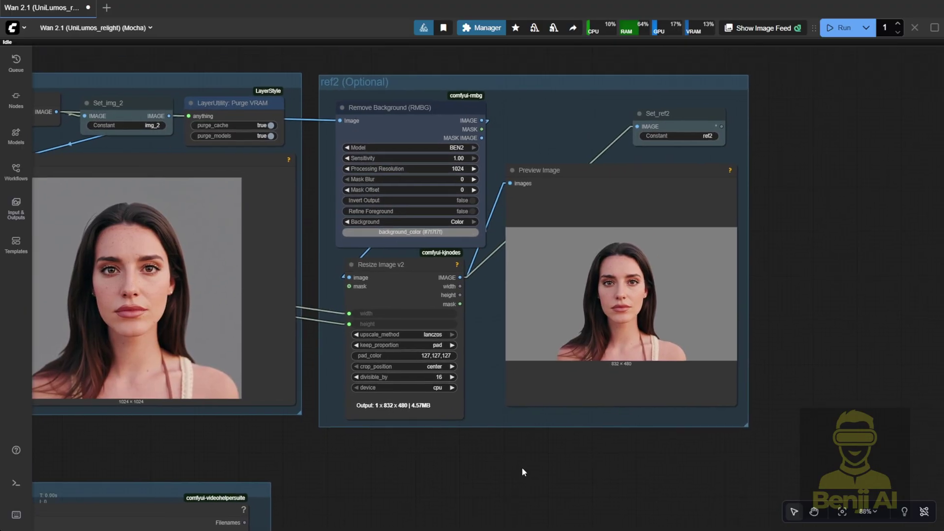
scroll(630, 252, up, 3)
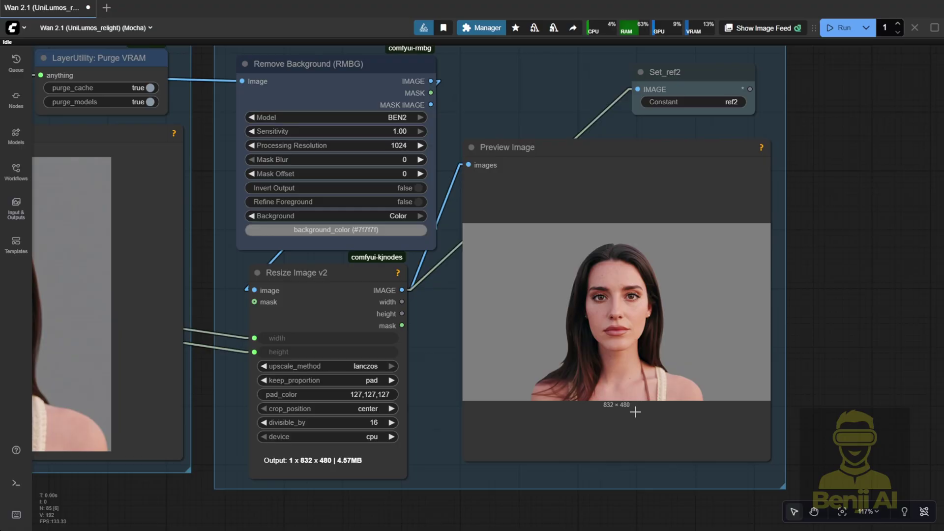
scroll(608, 441, down, 6)
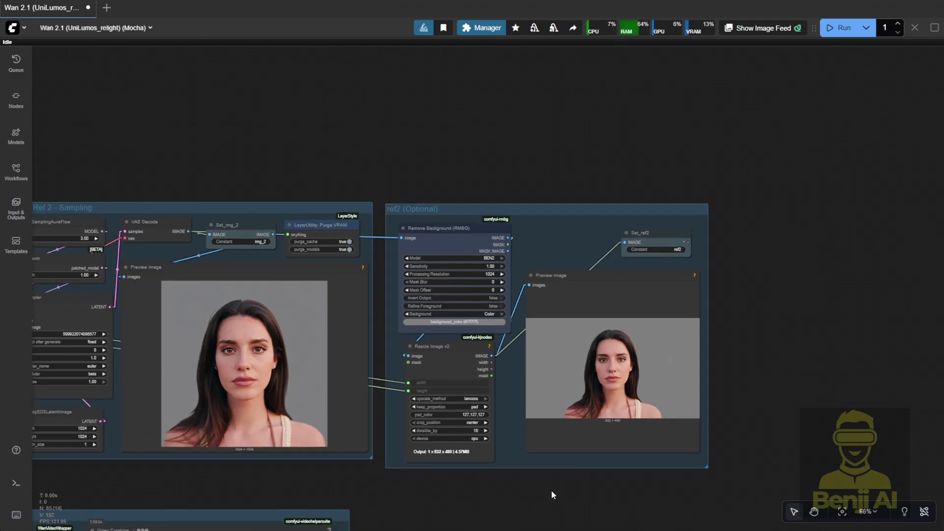
drag(551, 494, 554, 445)
scroll(407, 173, up, 5)
click(418, 157)
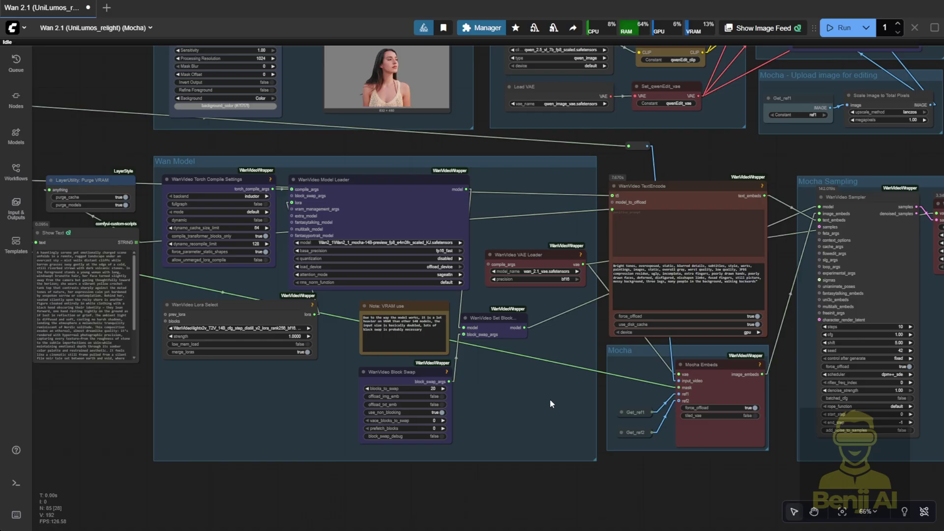
drag(550, 399, 326, 362)
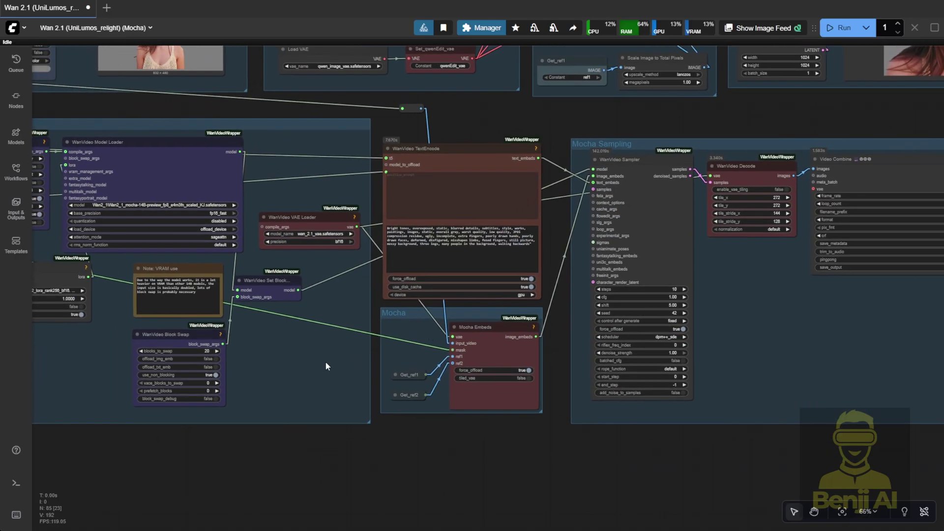
scroll(432, 374, up, 3)
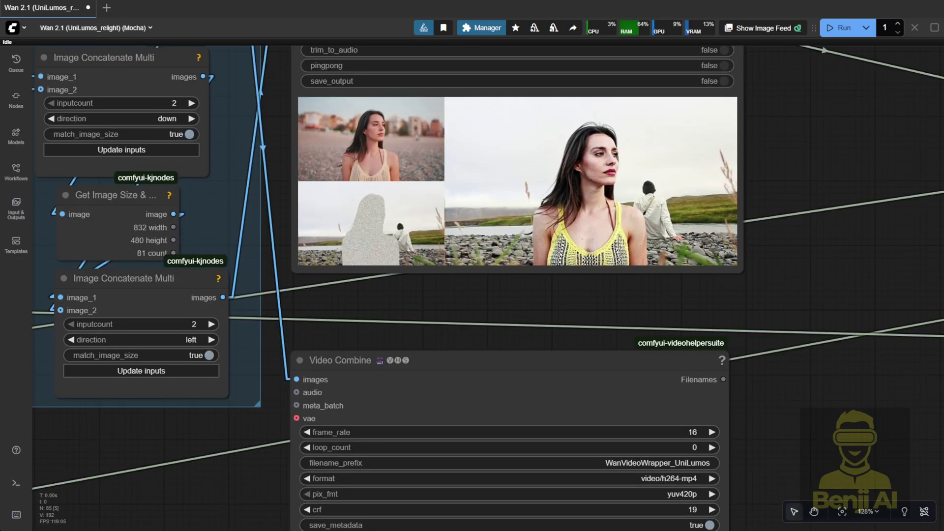
click(815, 512)
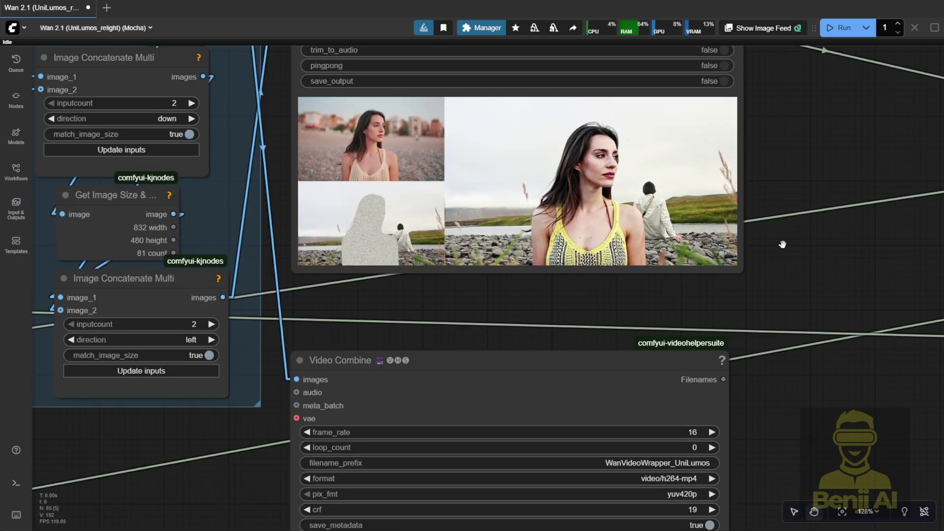
scroll(369, 276, up, 5)
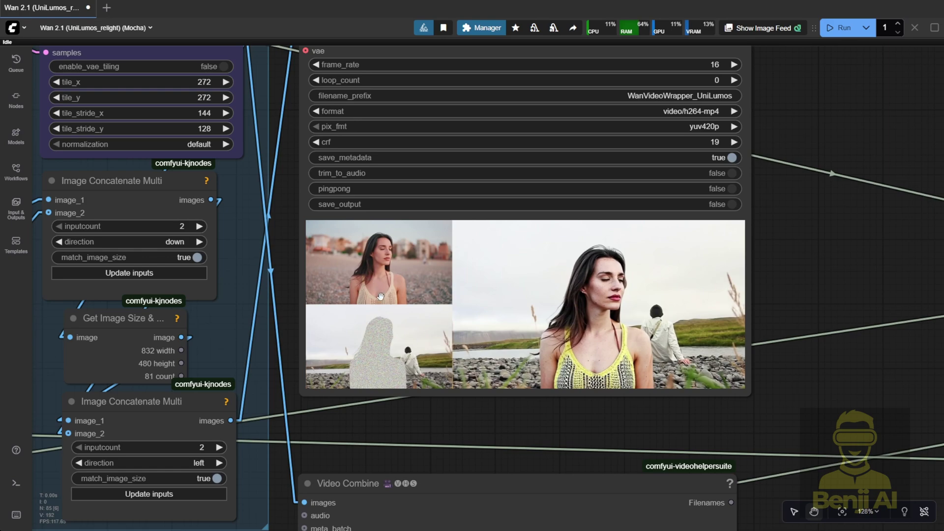
scroll(363, 338, up, 10)
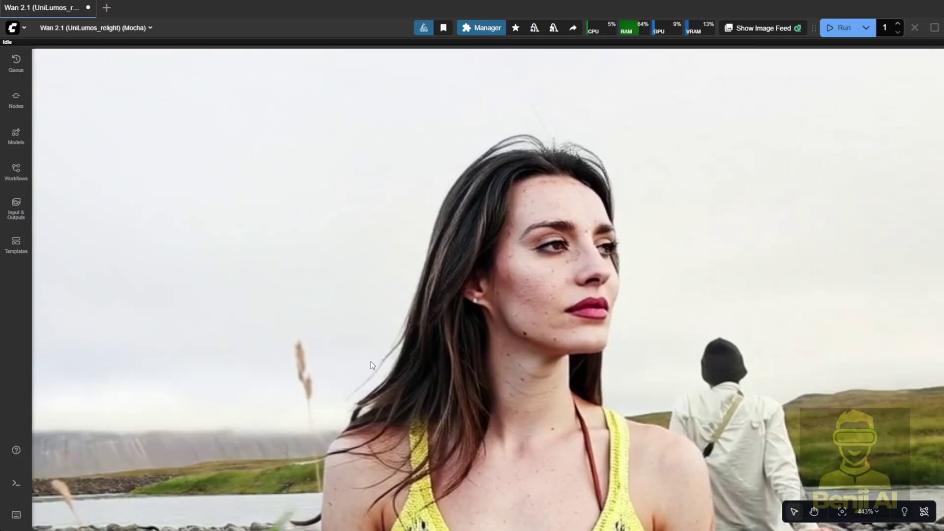
scroll(300, 389, down, 6)
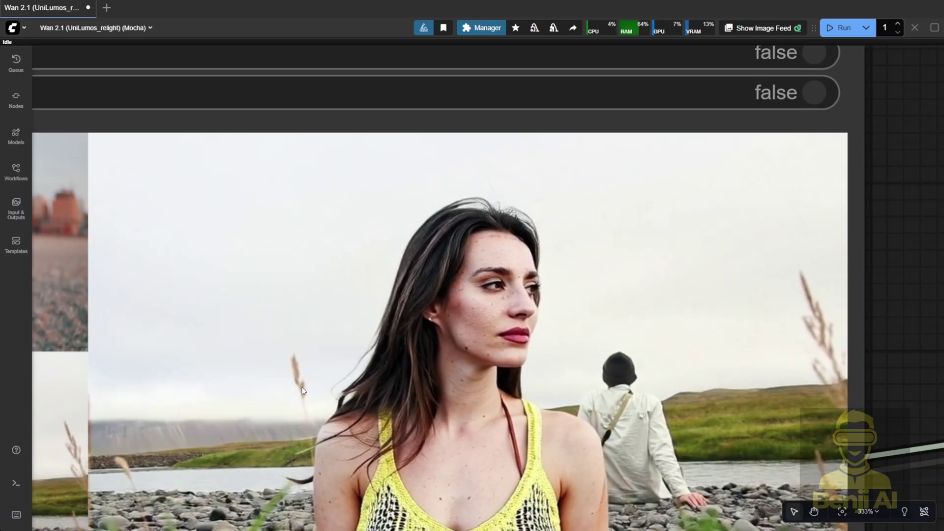
drag(738, 359, 889, 306)
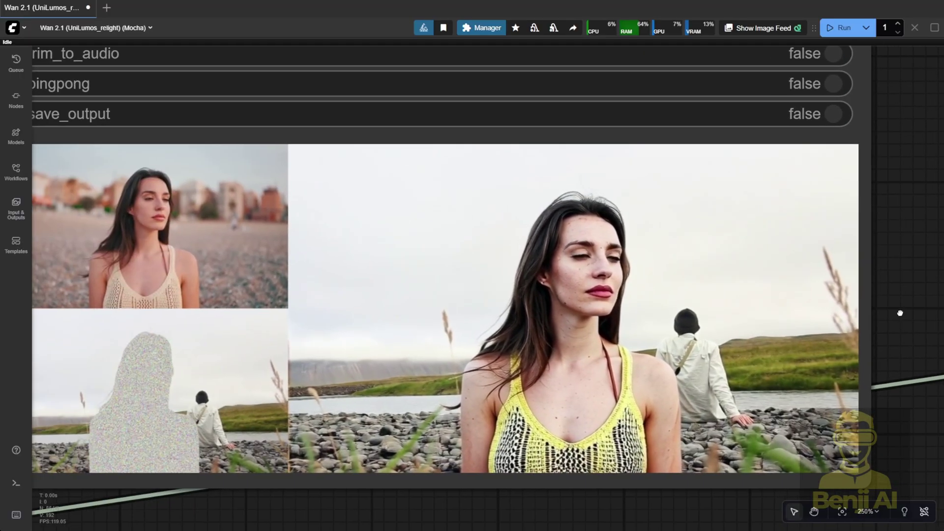
scroll(488, 350, up, 3)
scroll(488, 350, up, 3)
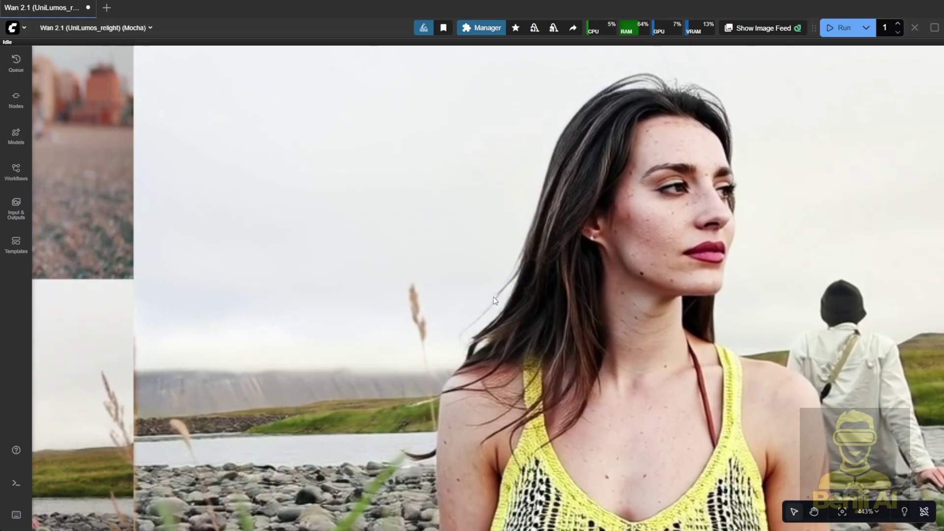
scroll(548, 318, down, 9)
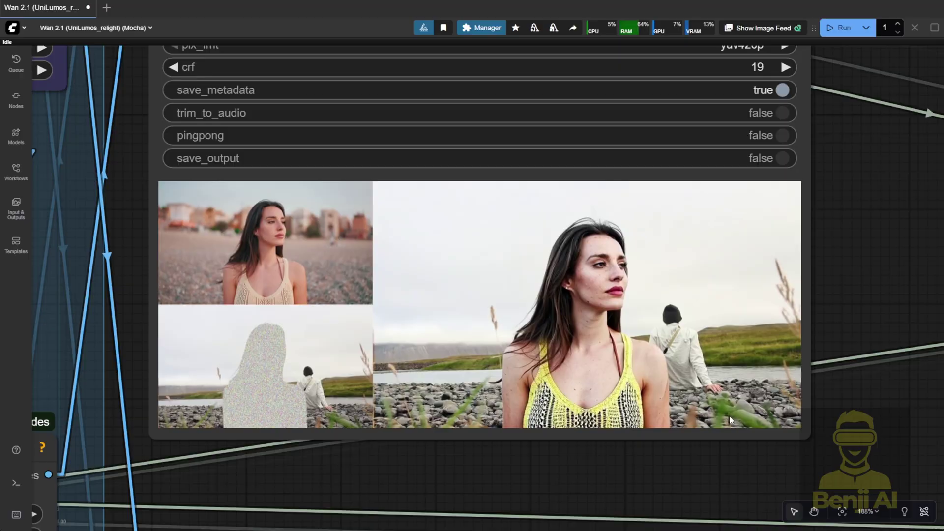
scroll(739, 433, down, 2)
drag(739, 432, 628, 394)
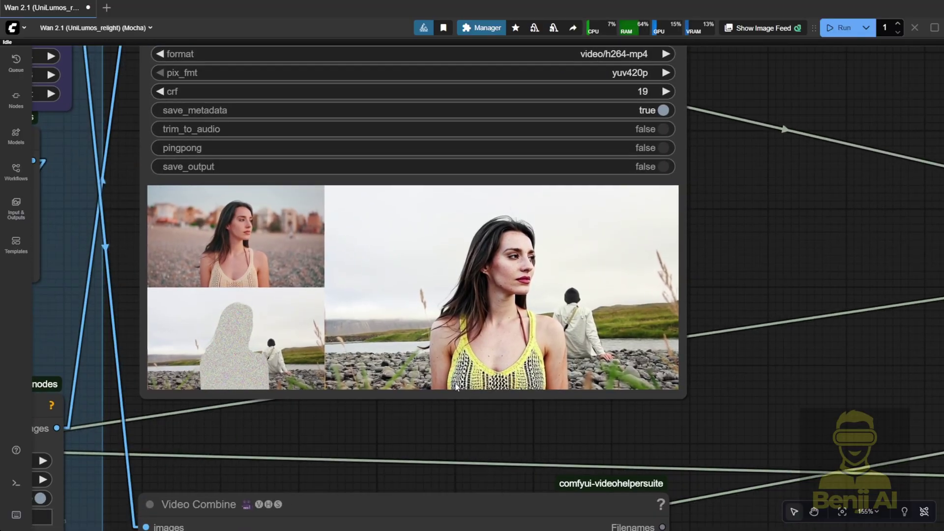
scroll(620, 358, down, 1)
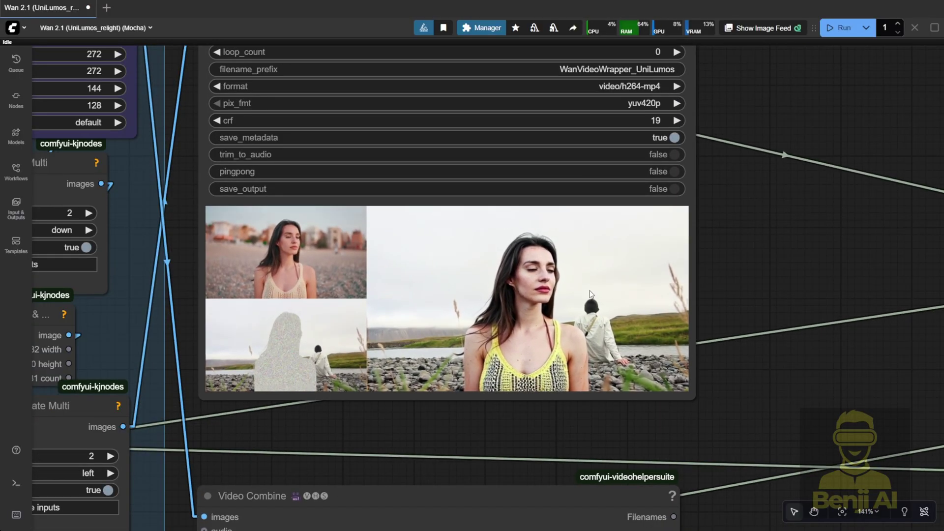
scroll(504, 298, down, 3)
scroll(702, 336, down, 2)
mouse_move(812, 376)
mouse_down()
mouse_move(344, 221)
mouse_move(250, 160)
mouse_up()
scroll(250, 160, down, 2)
drag(729, 158, 147, 275)
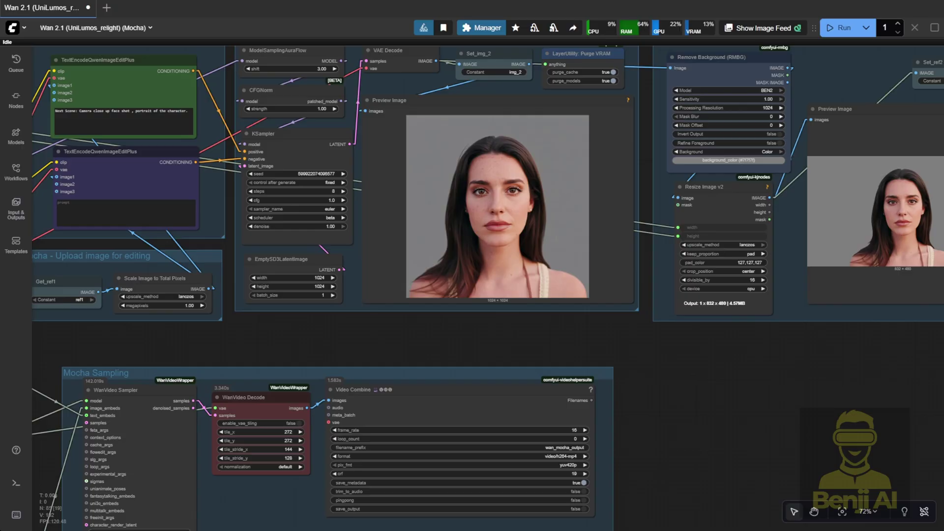
scroll(706, 373, down, 2)
drag(705, 373, 566, 386)
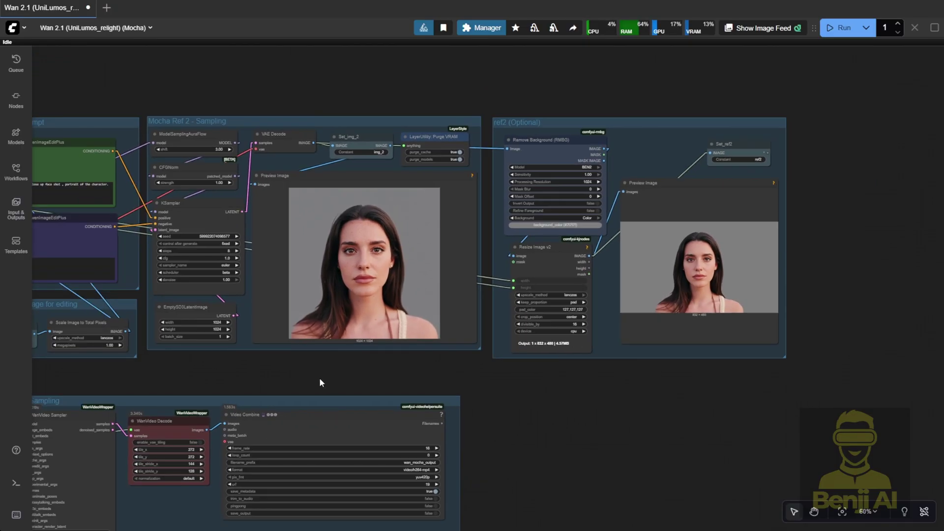
drag(319, 380, 822, 408)
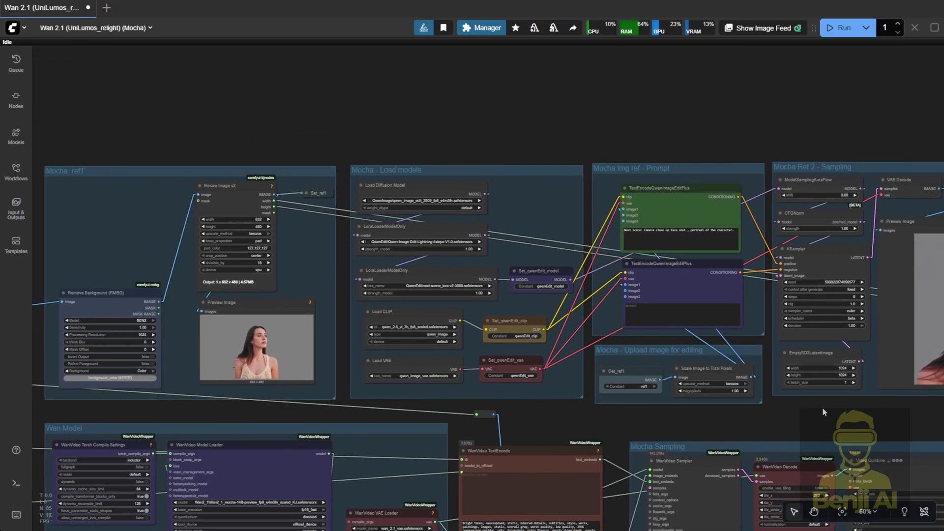
scroll(227, 339, up, 11)
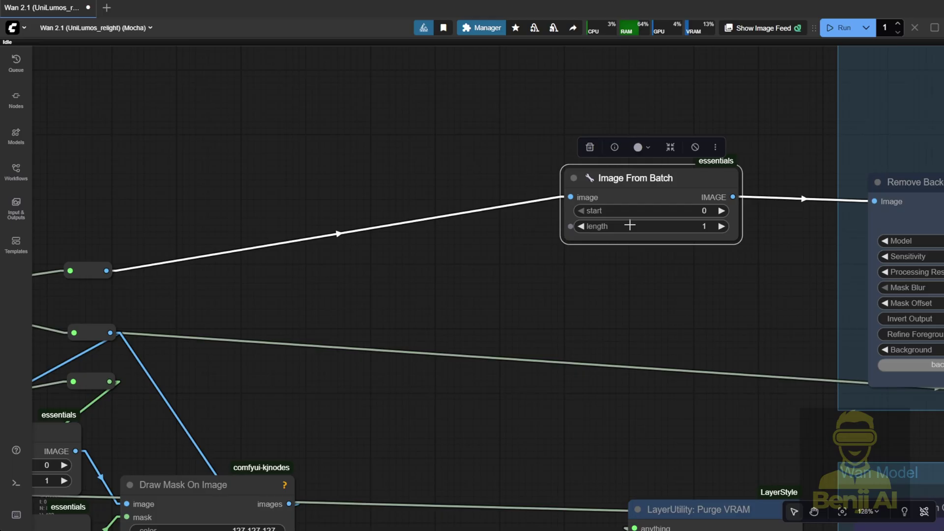
scroll(634, 246, up, 4)
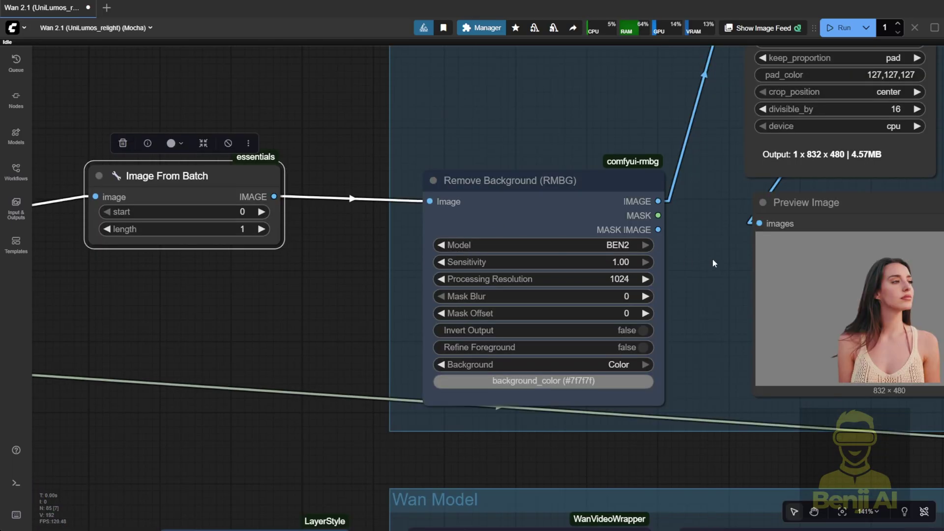
scroll(617, 236, down, 2)
drag(698, 265, 374, 236)
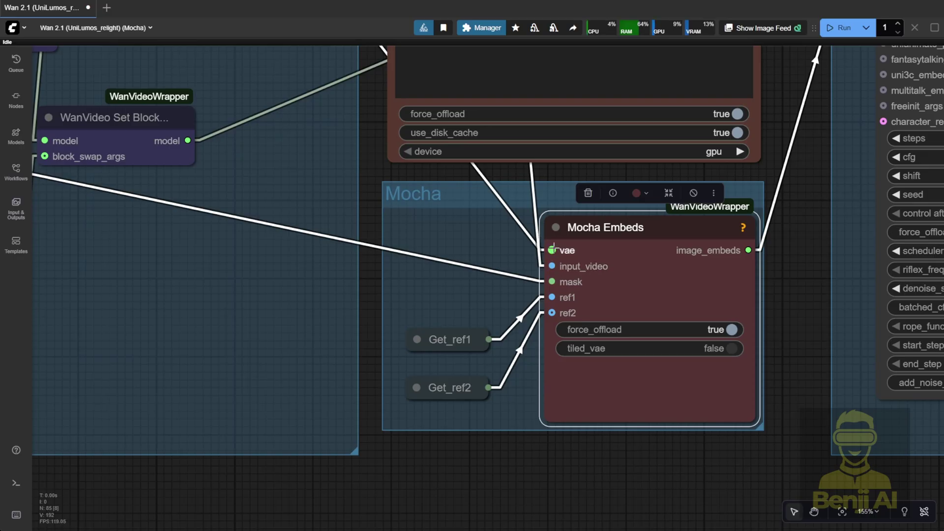
scroll(696, 324, down, 3)
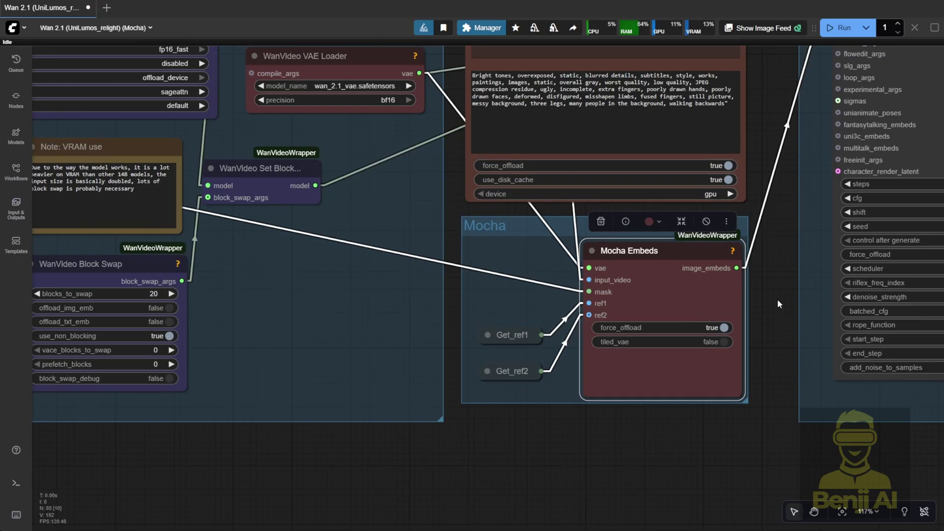
drag(784, 281, 396, 427)
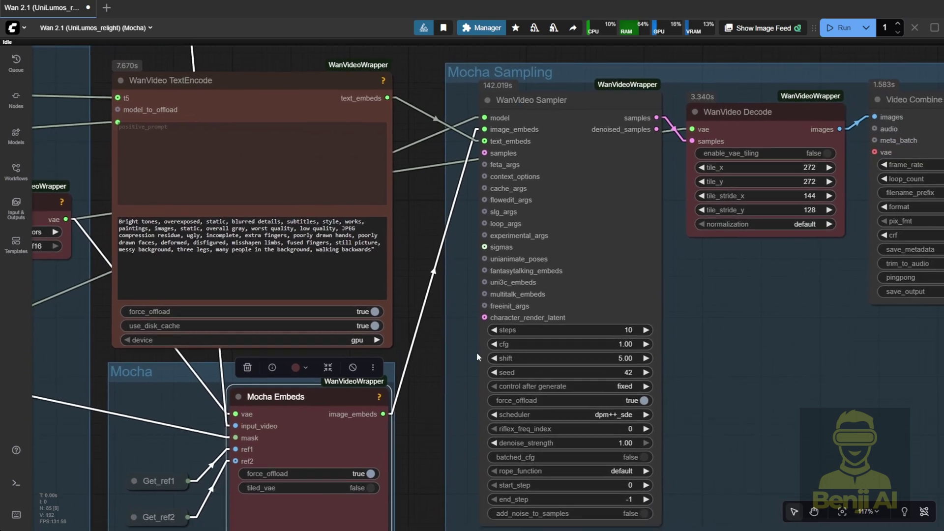
drag(730, 360, 686, 336)
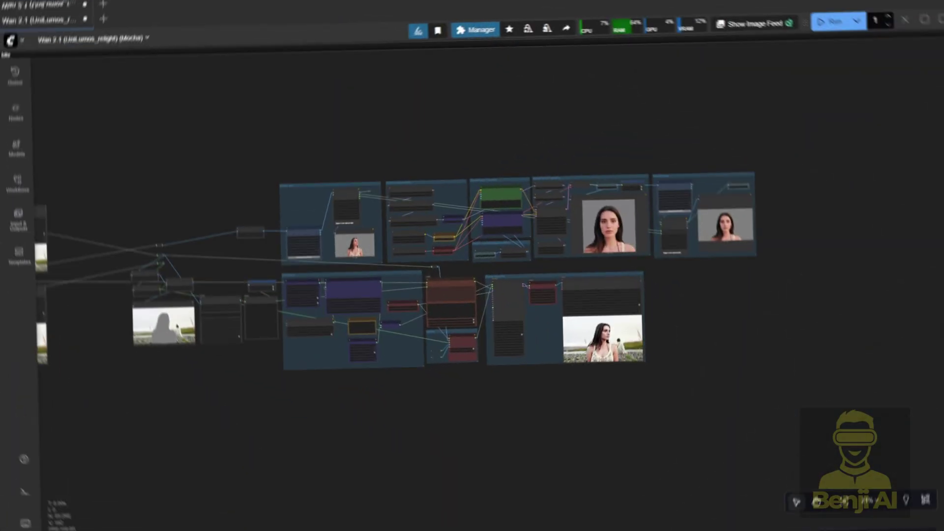
scroll(624, 361, up, 5)
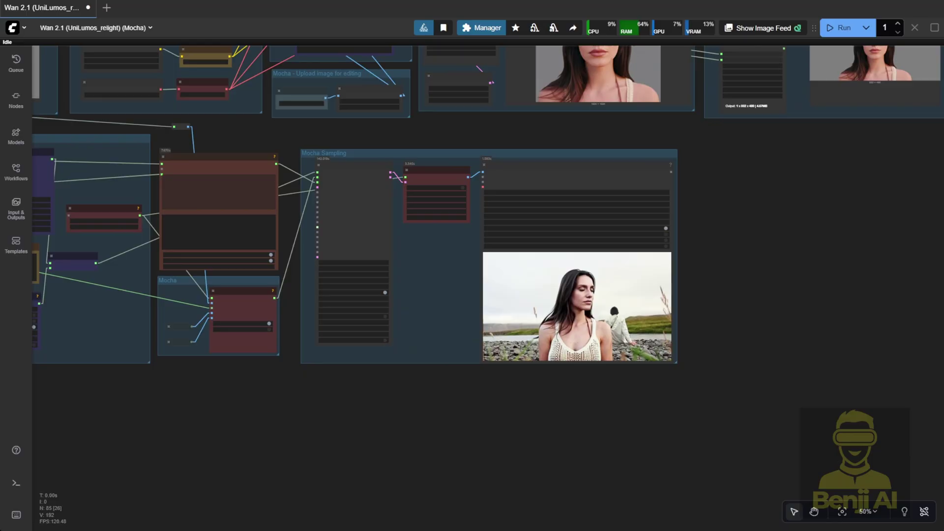
scroll(558, 387, up, 3)
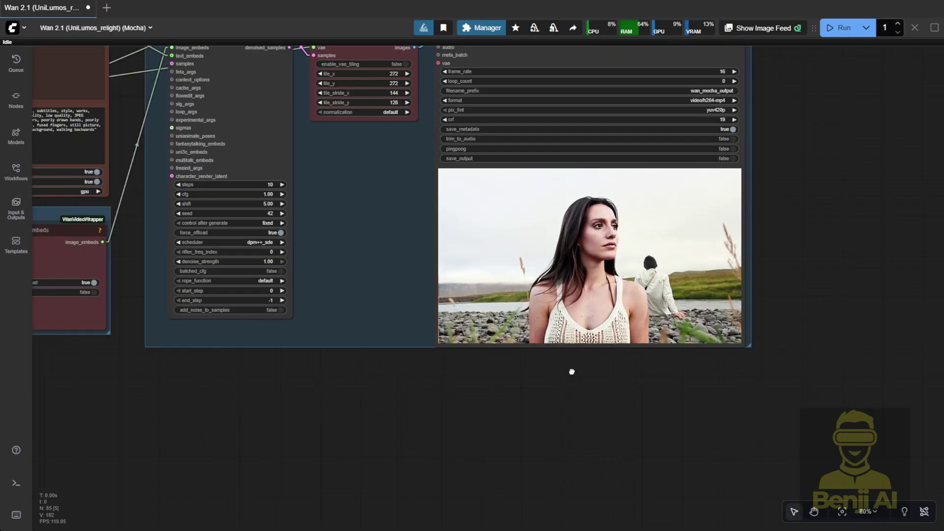
drag(569, 371, 559, 476)
drag(618, 132, 618, 128)
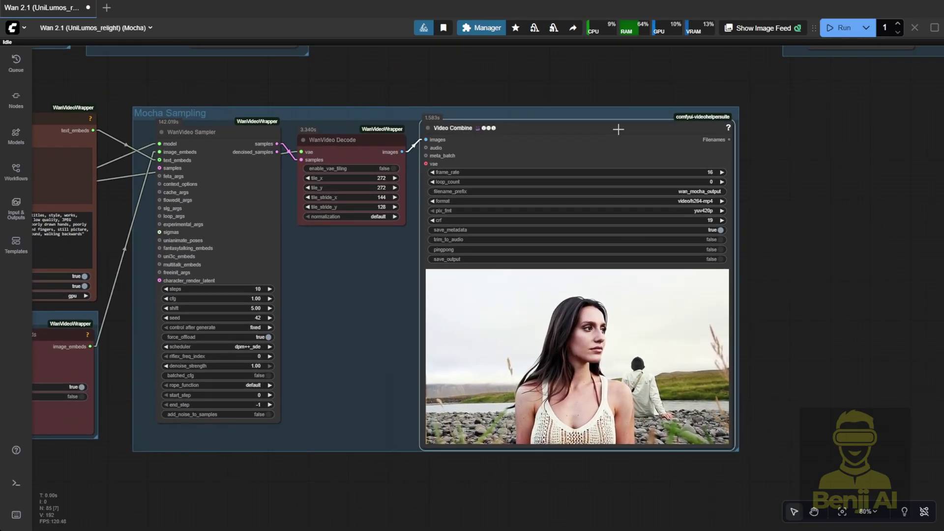
scroll(595, 359, up, 3)
scroll(593, 359, down, 2)
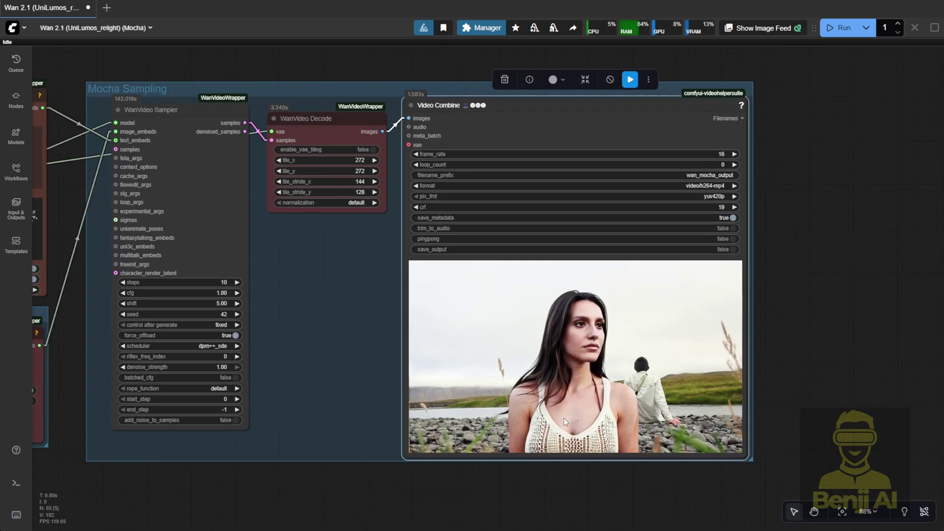
scroll(536, 467, up, 3)
scroll(535, 467, up, 1)
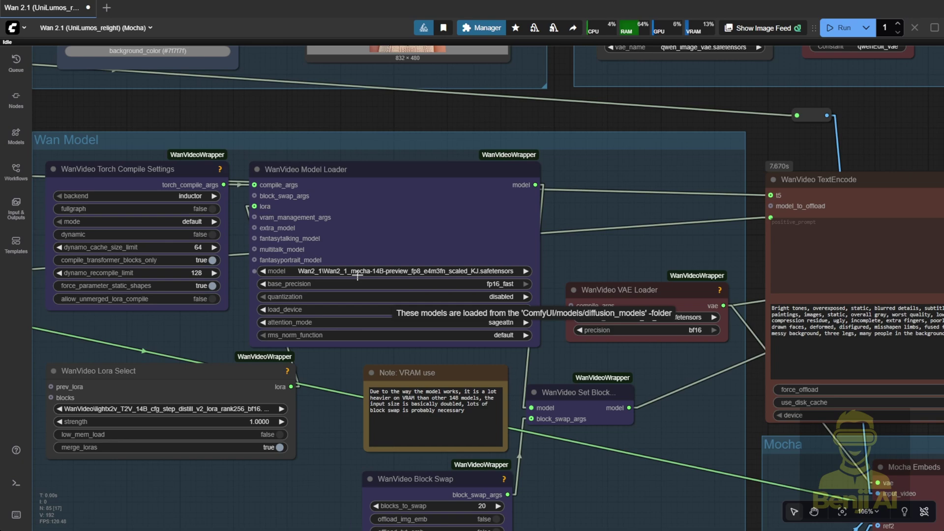
- Review the WanVideo Model Loader settings in the Mocha workflow's Wan Model group
scroll(657, 477, down, 5)
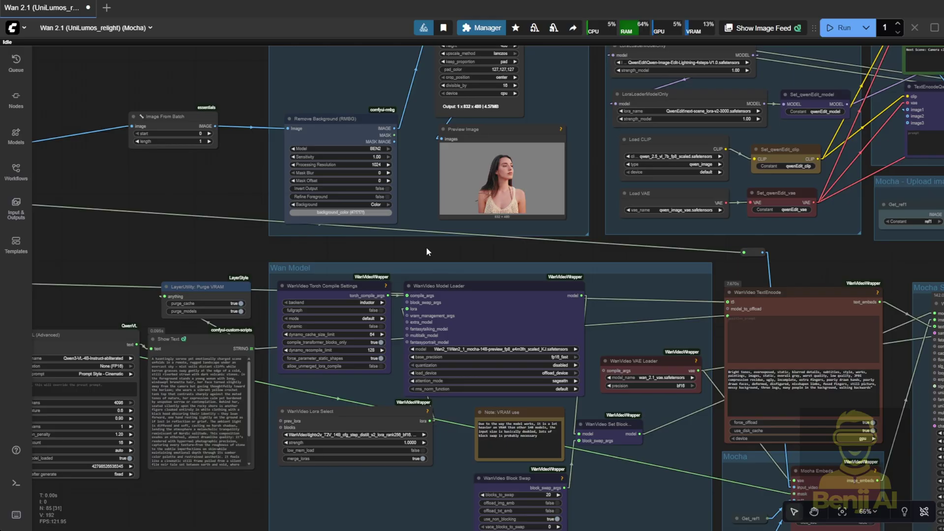
scroll(427, 252, down, 2)
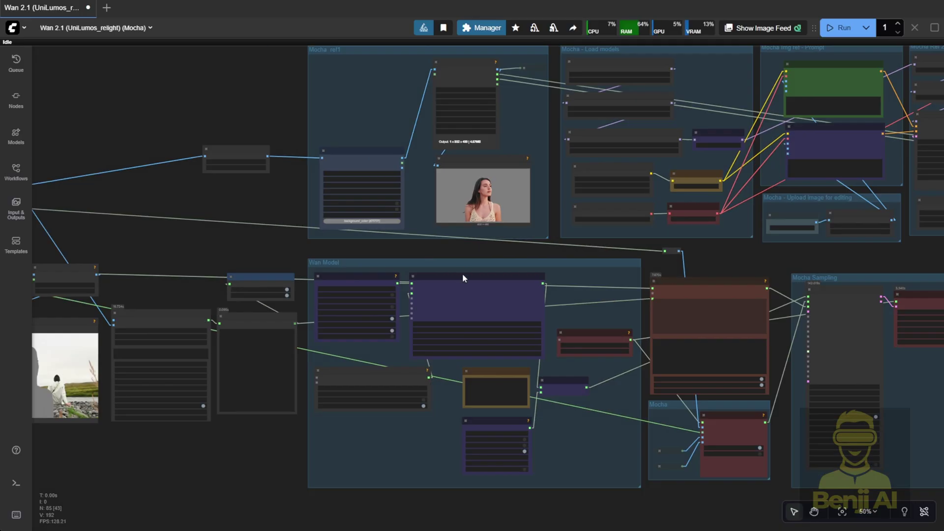
scroll(586, 293, up, 3)
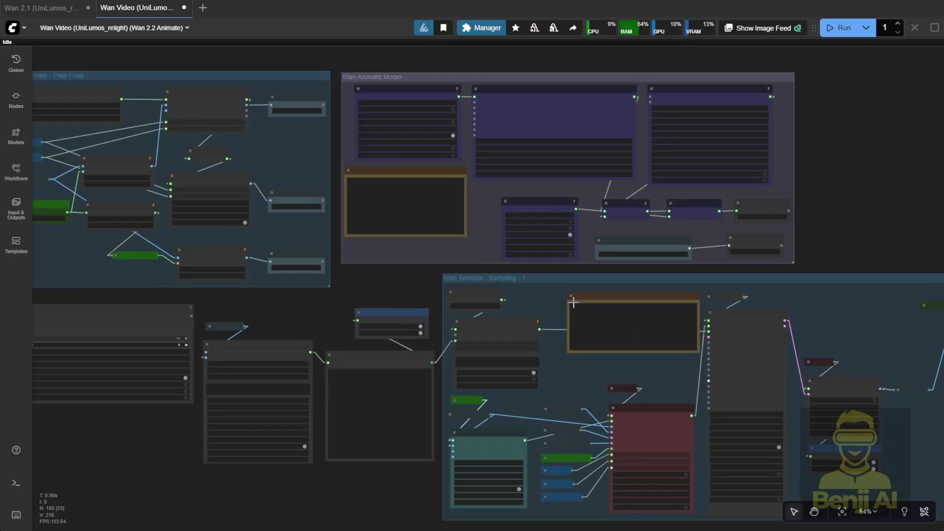
- Zoom around the sampling group and onto the relit riverside Video Combine output
scroll(509, 294, up, 6)
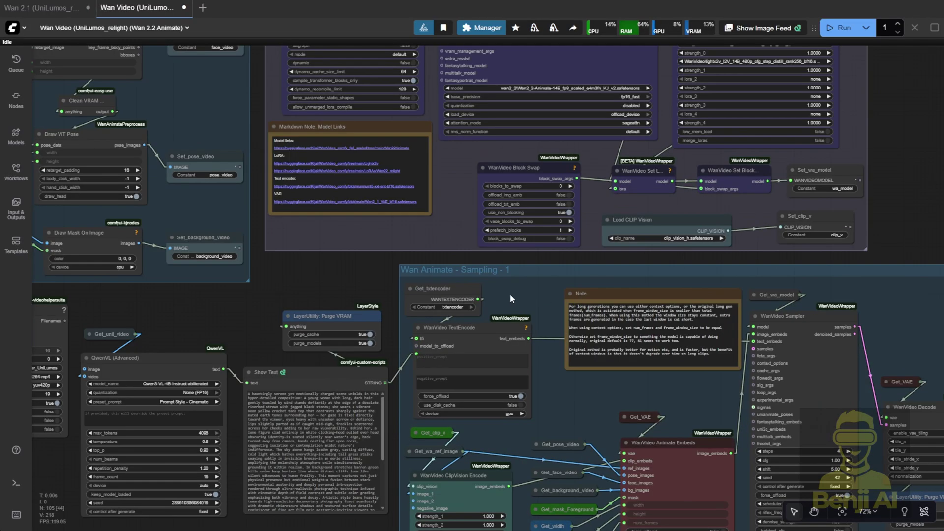
scroll(538, 280, down, 2)
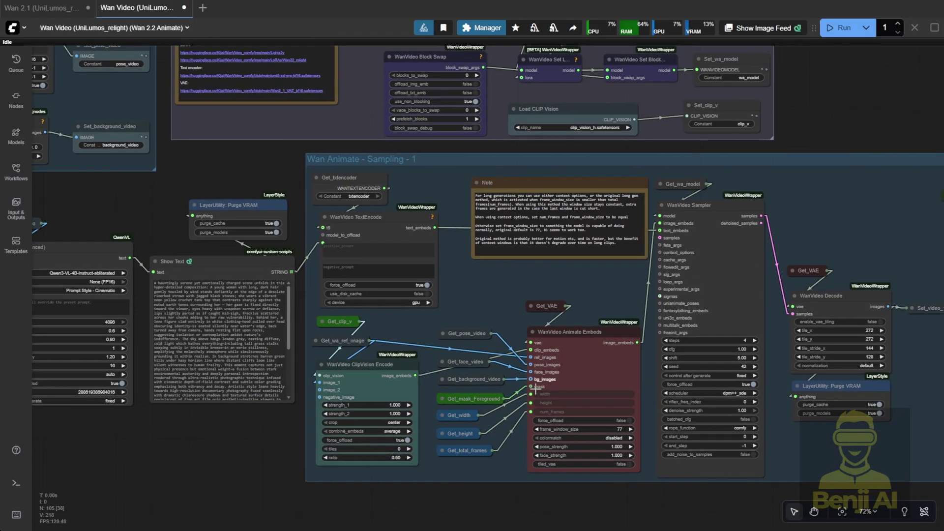
scroll(589, 337, up, 3)
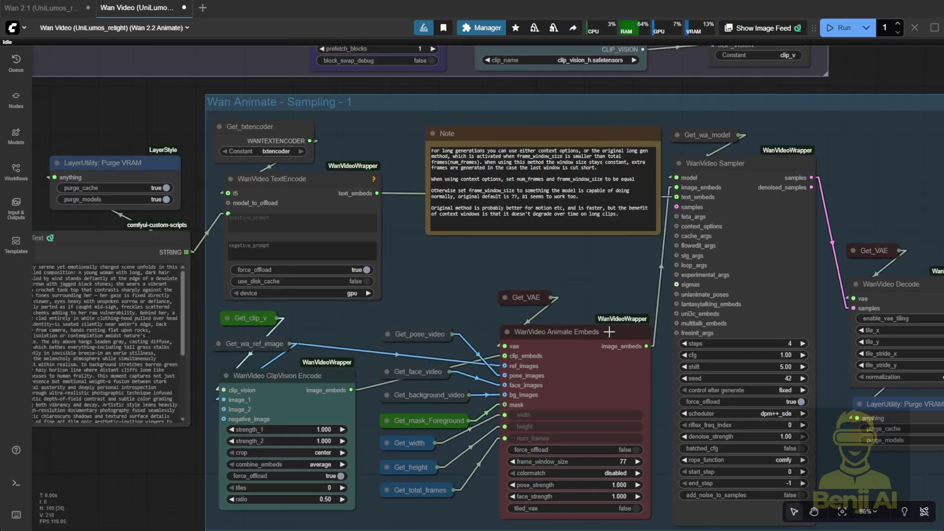
scroll(464, 355, down, 4)
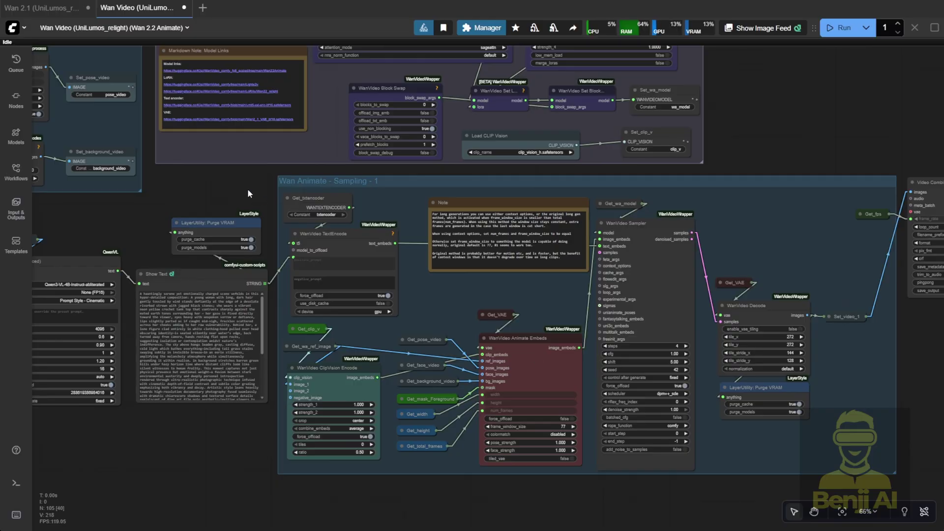
scroll(287, 182, up, 3)
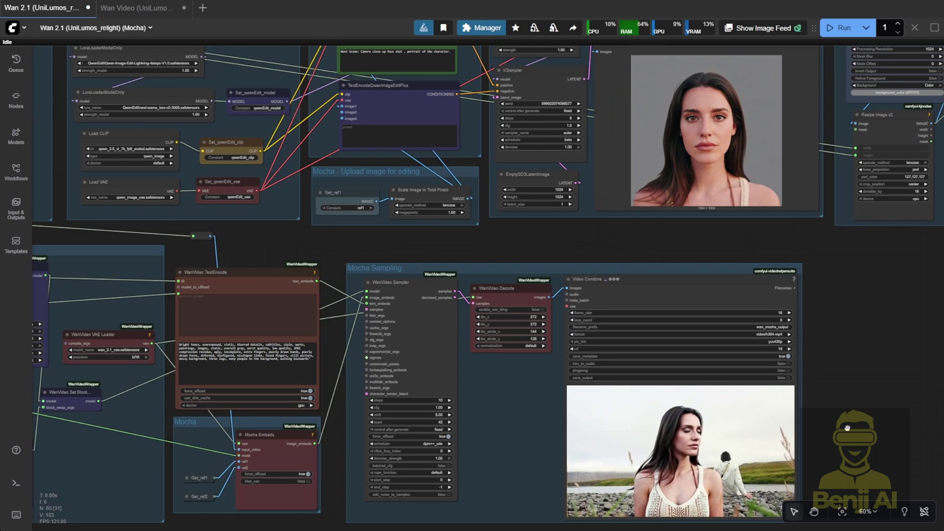
scroll(669, 286, up, 5)
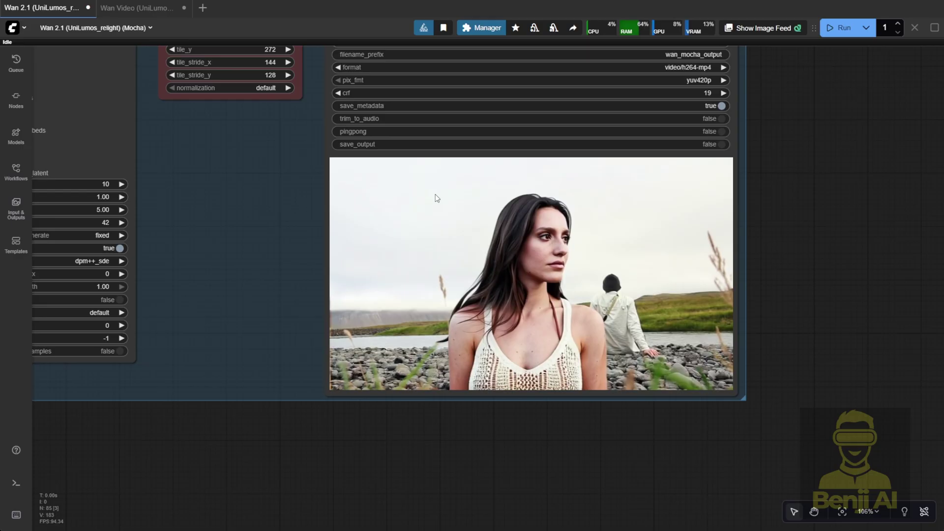
- Name the mask SetNode variable mask_Foreground and have the GetNode read it
scroll(435, 198, down, 3)
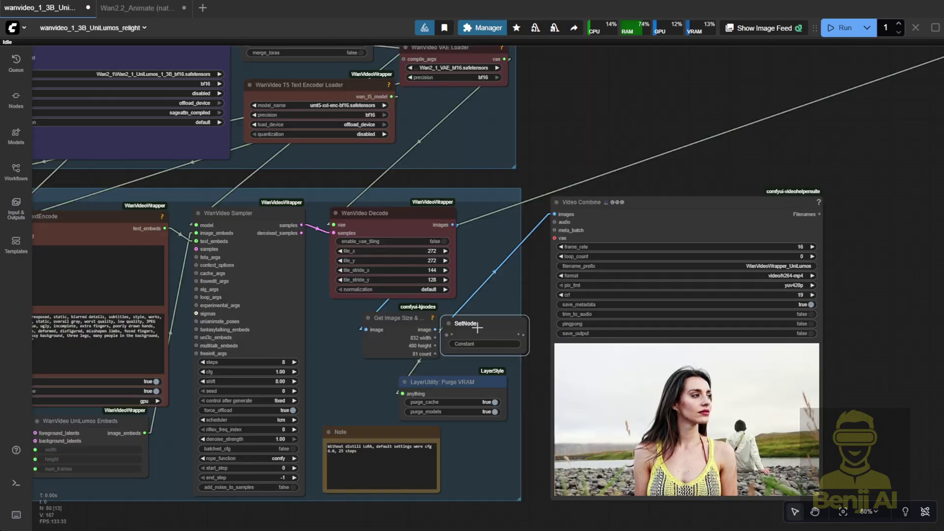
scroll(378, 313, up, 5)
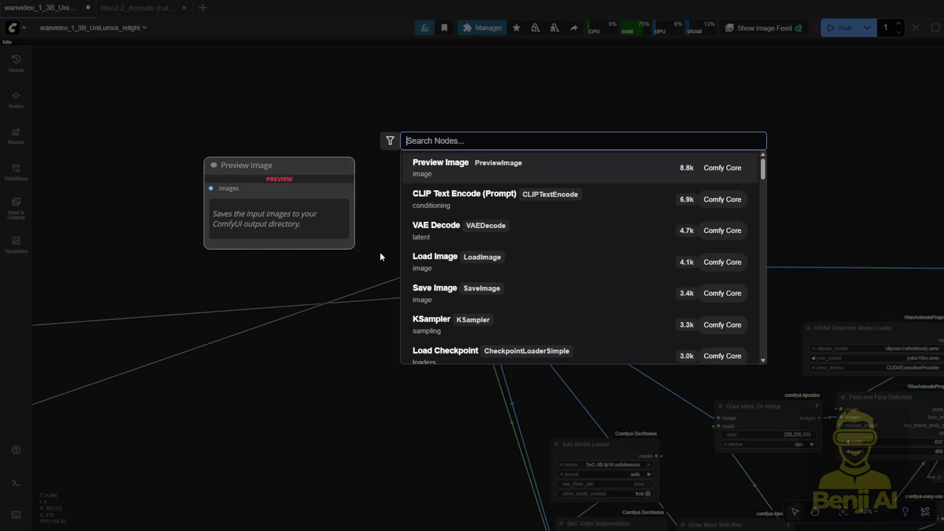
key(Escape)
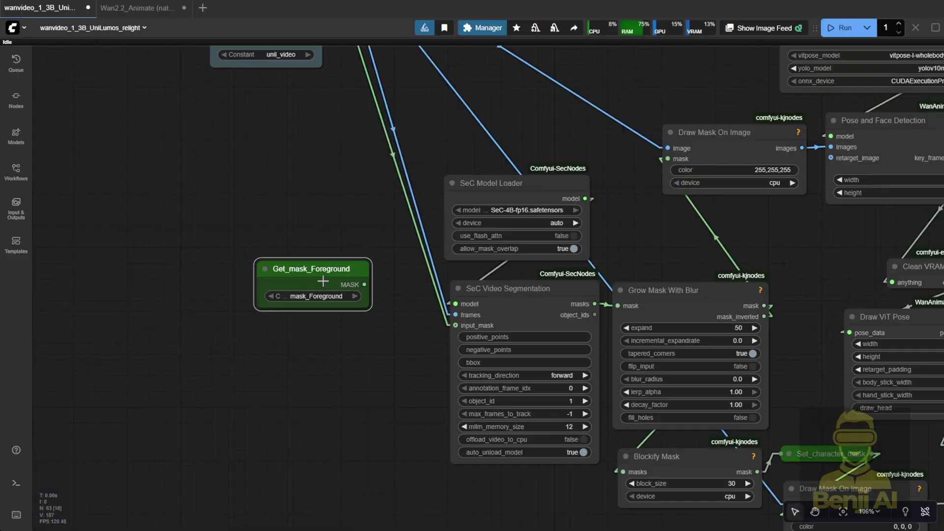
scroll(296, 196, down, 4)
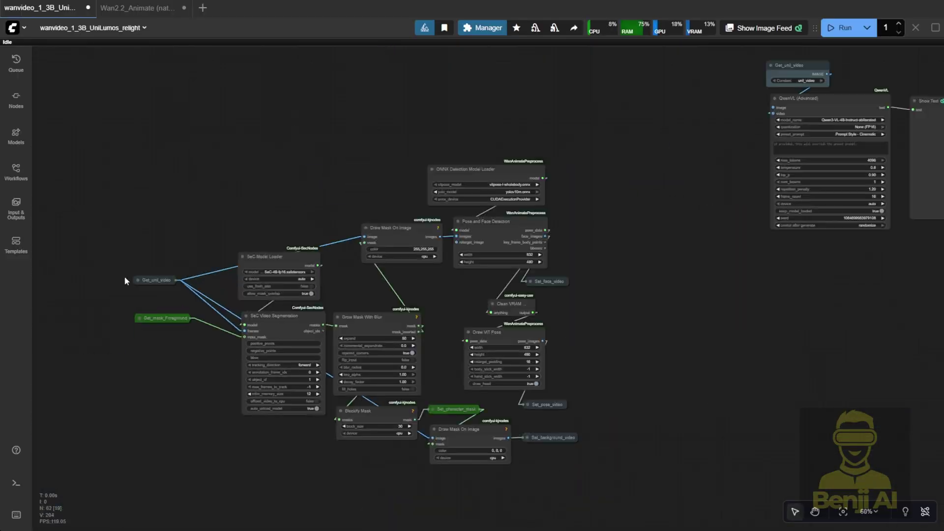
click(190, 237)
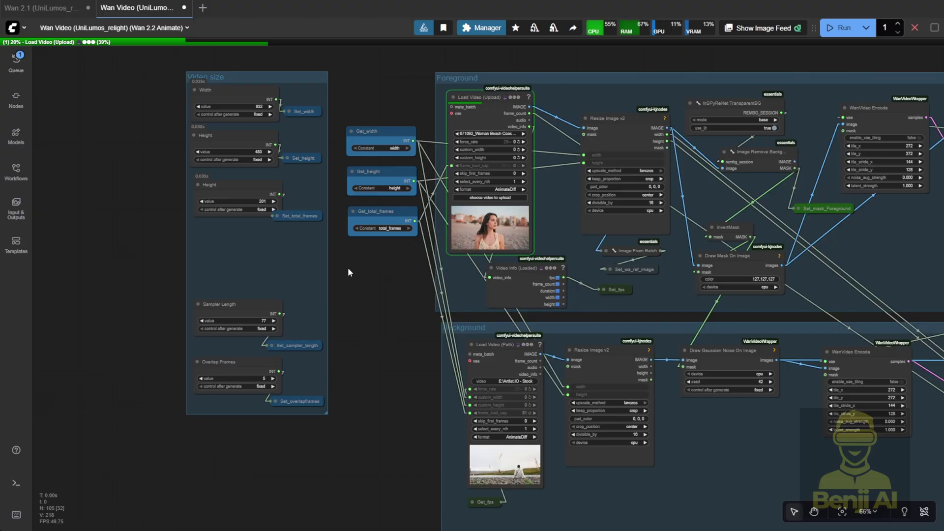
- Zoom in on the finished 832×480, 25 fps, 229-frame Video Combine preview
scroll(347, 267, down, 6)
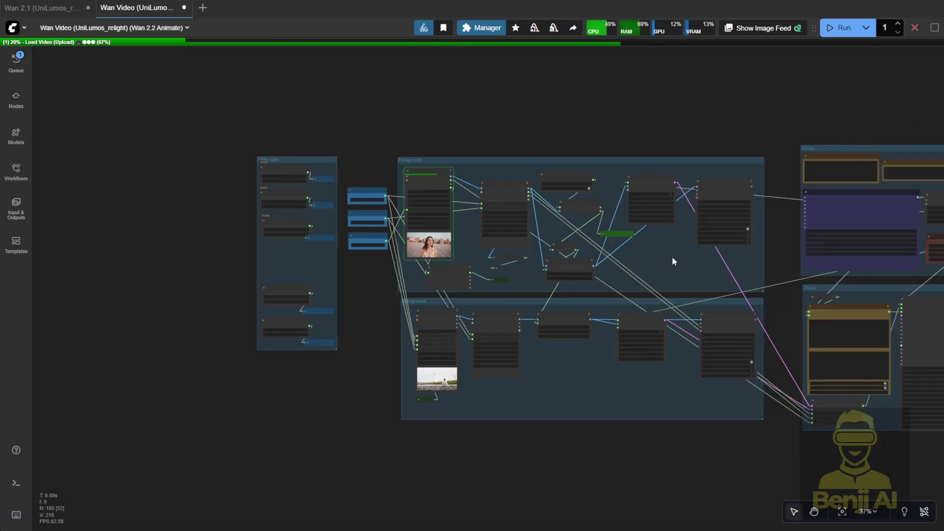
scroll(673, 259, up, 3)
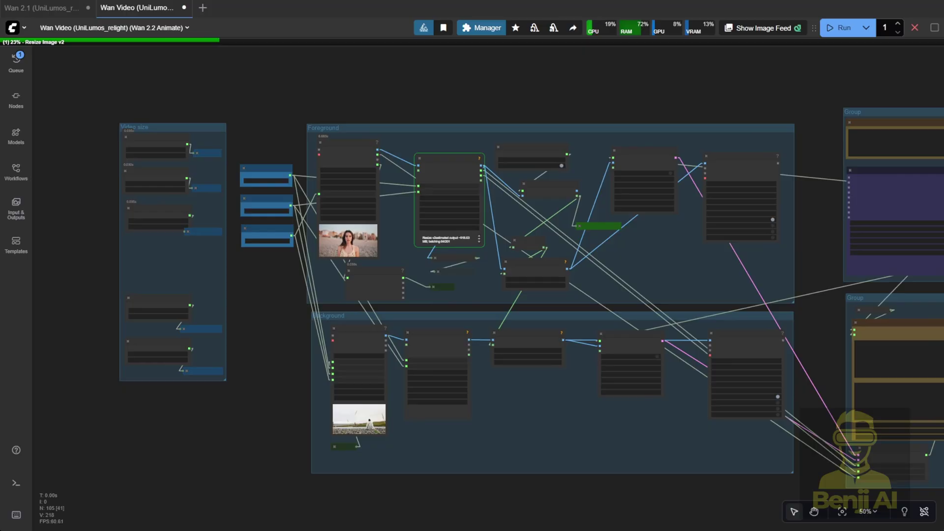
scroll(557, 204, down, 4)
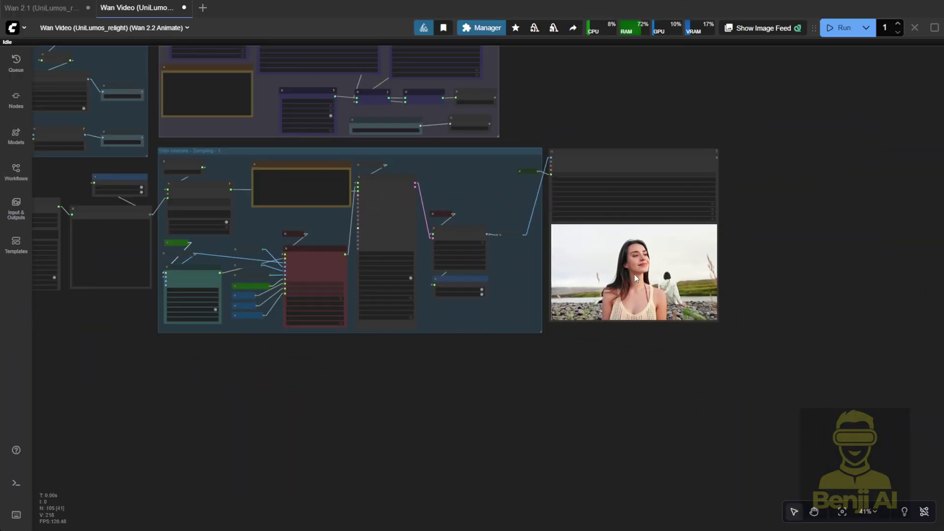
scroll(668, 269, up, 15)
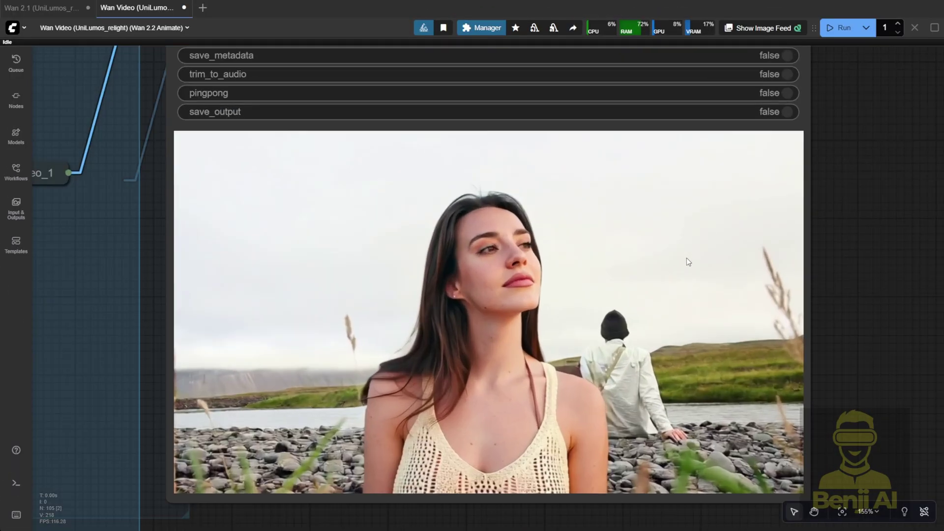
scroll(610, 292, down, 1)
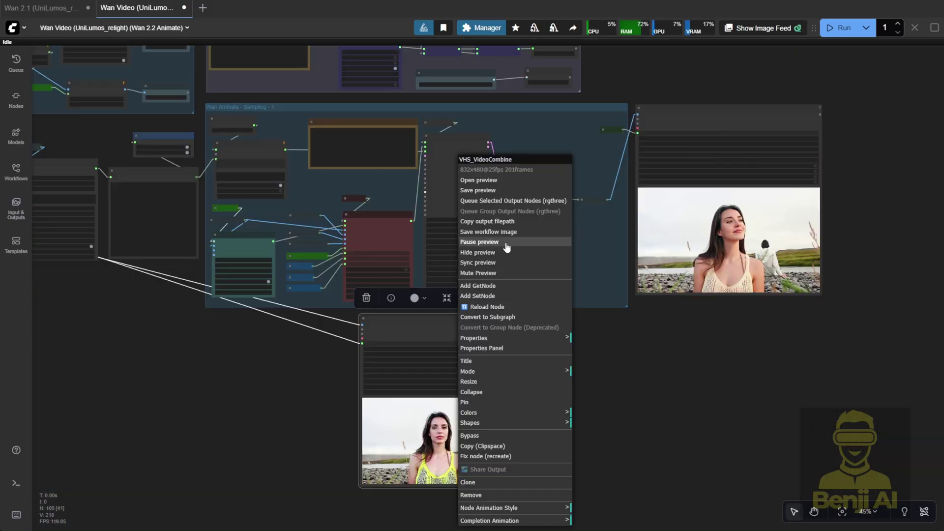
- Move the Wanimate Video Combine node beside the lower UniLumos Video Combine and frame both
right_click(702, 157)
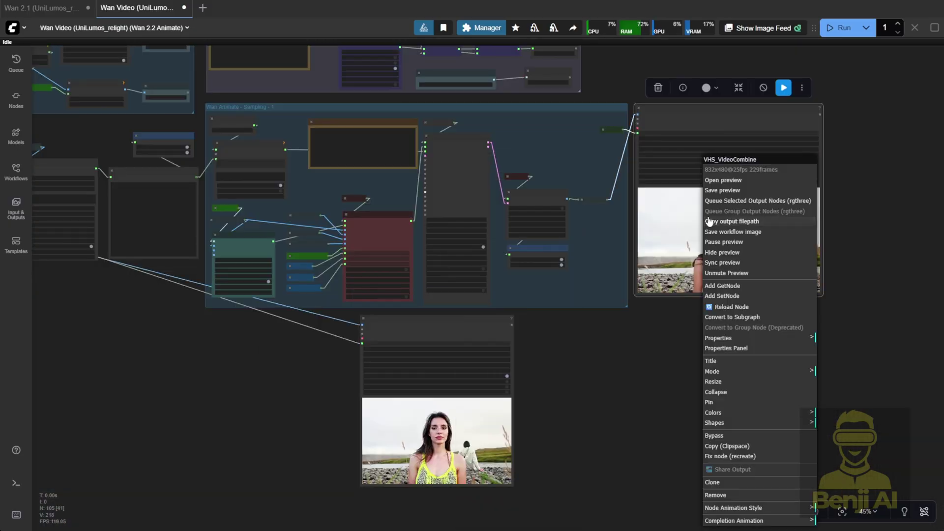
click(726, 242)
drag(736, 114, 632, 323)
click(464, 323)
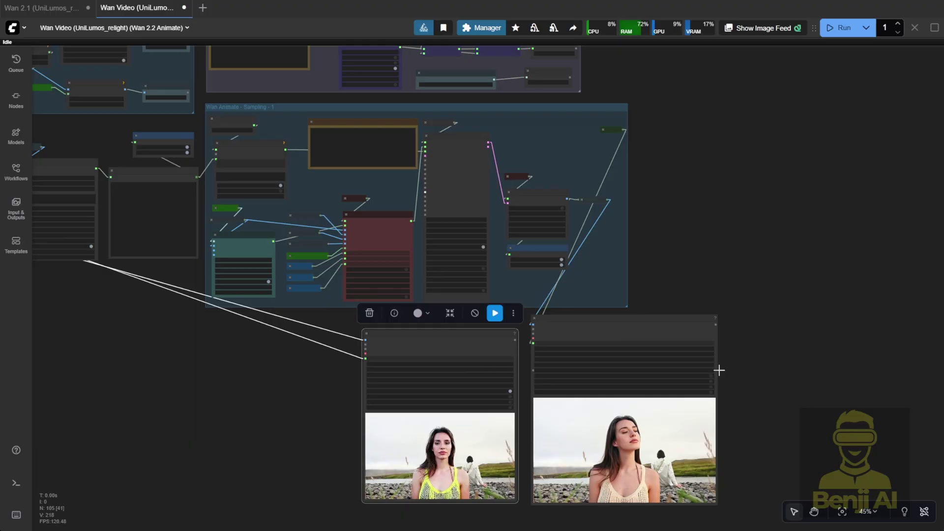
scroll(593, 385, up, 4)
scroll(572, 365, up, 3)
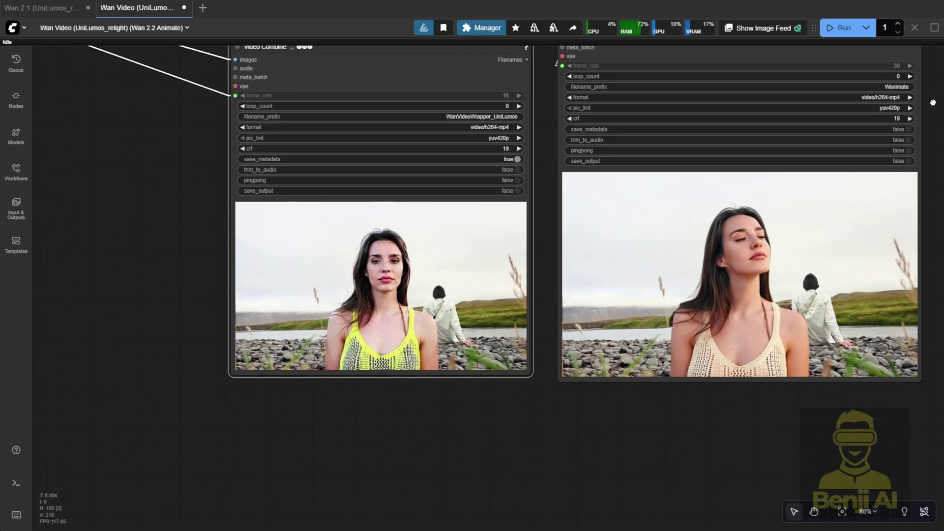
drag(805, 97, 717, 146)
scroll(286, 442, up, 4)
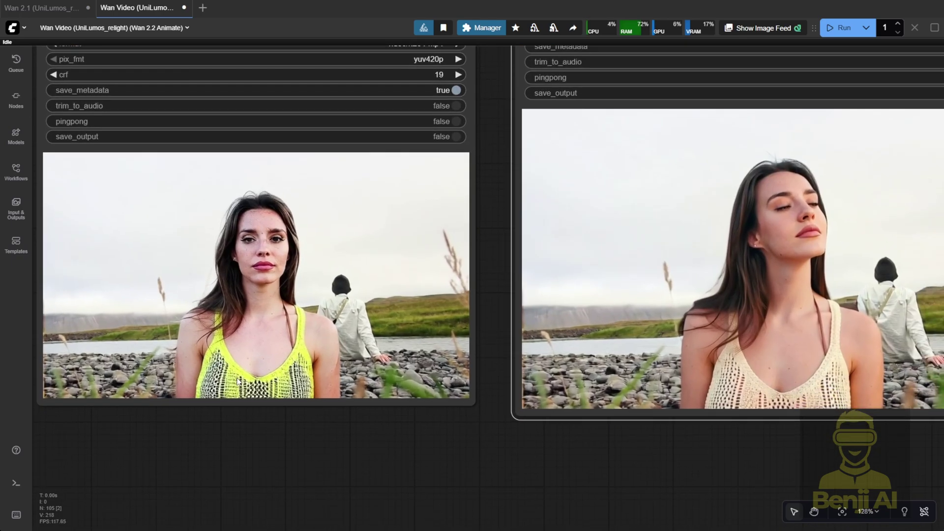
scroll(298, 377, down, 7)
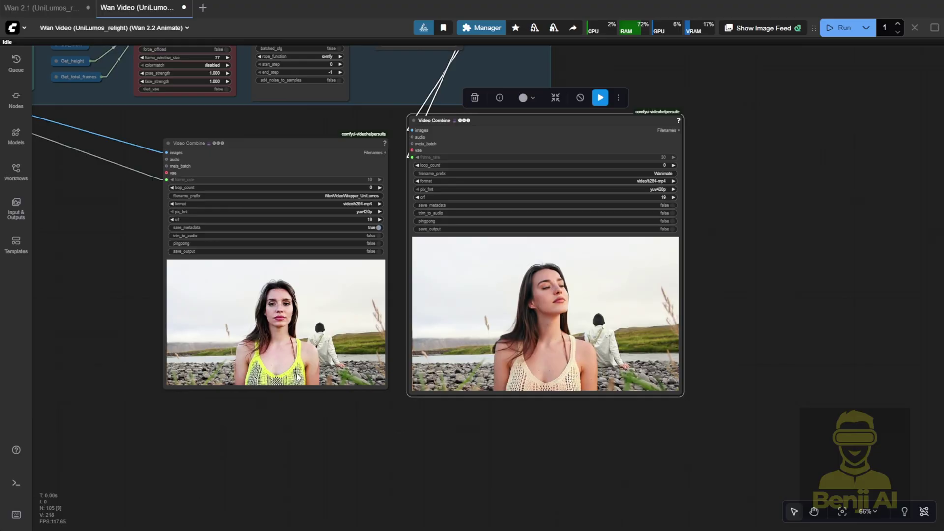
- In the Wan 2.1 Mocha workflow, move the collage Video Combine node to the lower right
click(40, 7)
drag(171, 109, 492, 116)
scroll(492, 117, down, 2)
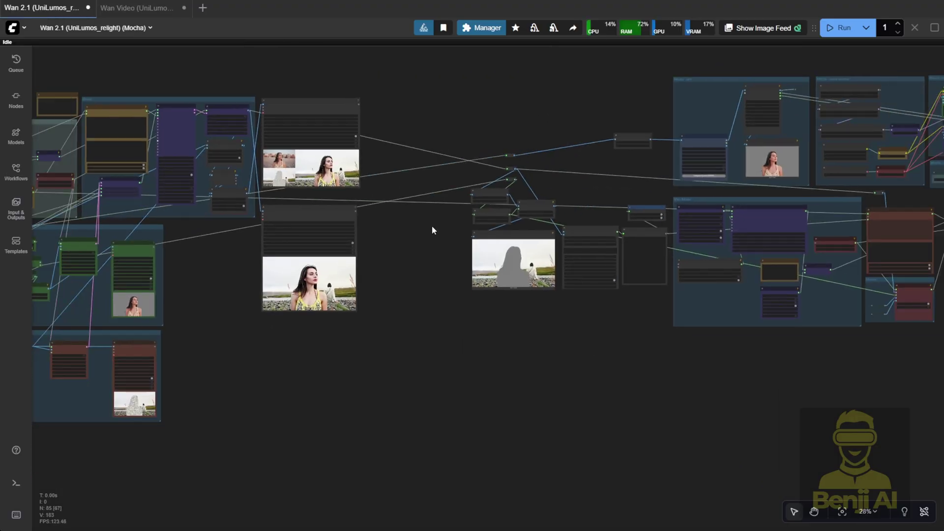
drag(413, 270, 358, 257)
drag(270, 93, 855, 344)
scroll(553, 390, right, 5)
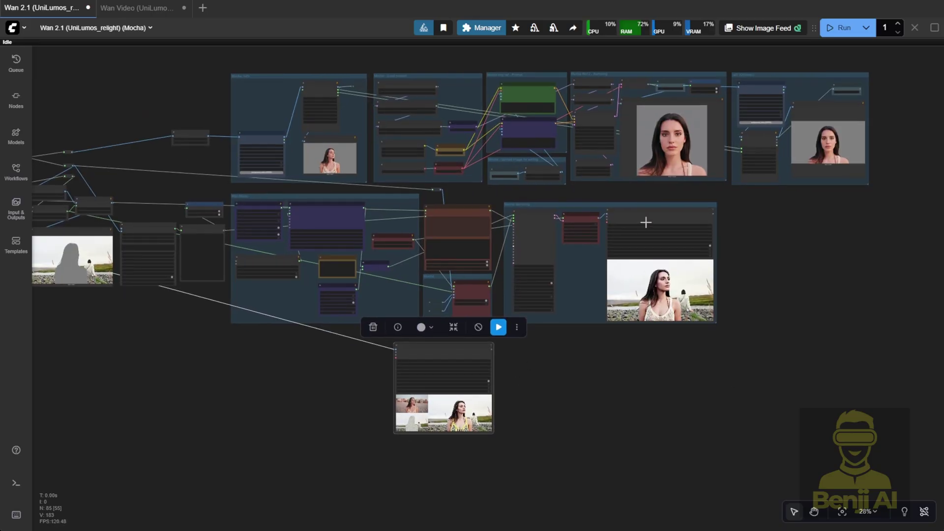
drag(472, 359, 575, 348)
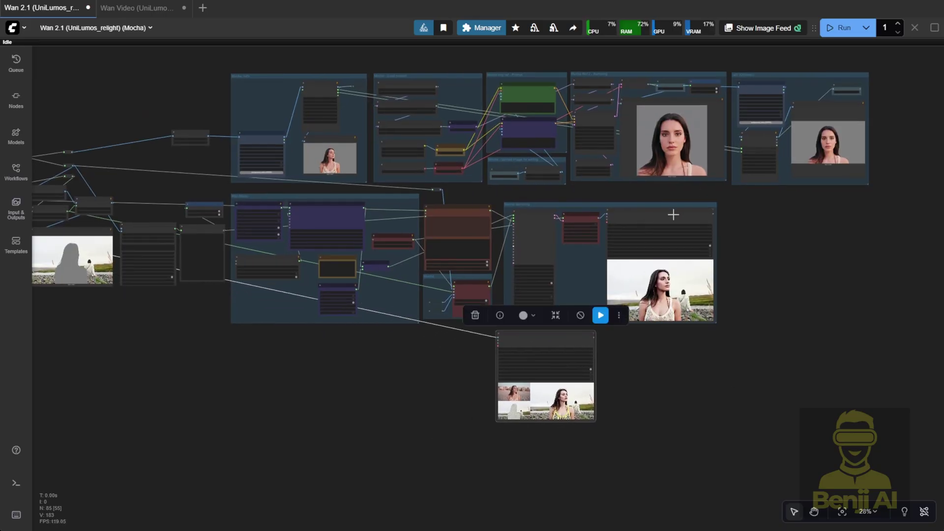
- Place the relit Mocha output video below its group and zoom in on both
drag(673, 213, 666, 311)
scroll(621, 418, up, 9)
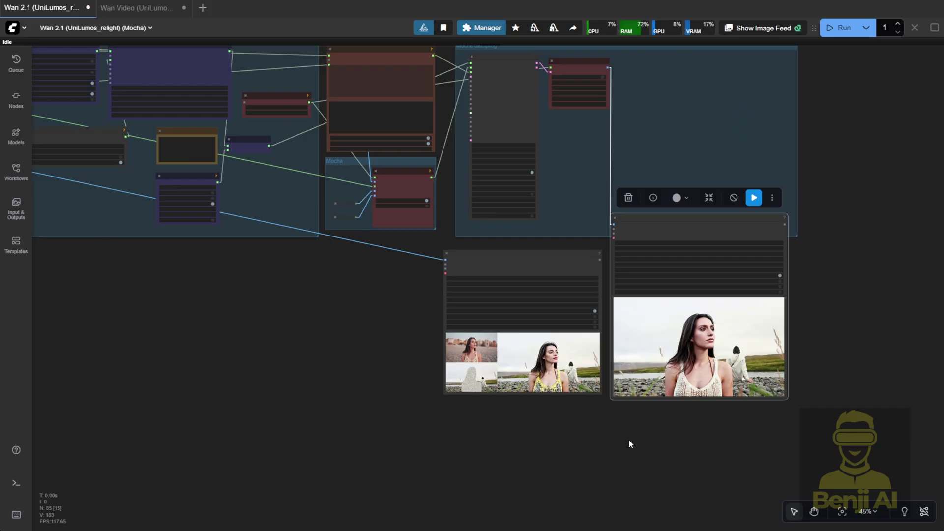
click(689, 414)
scroll(719, 292, up, 4)
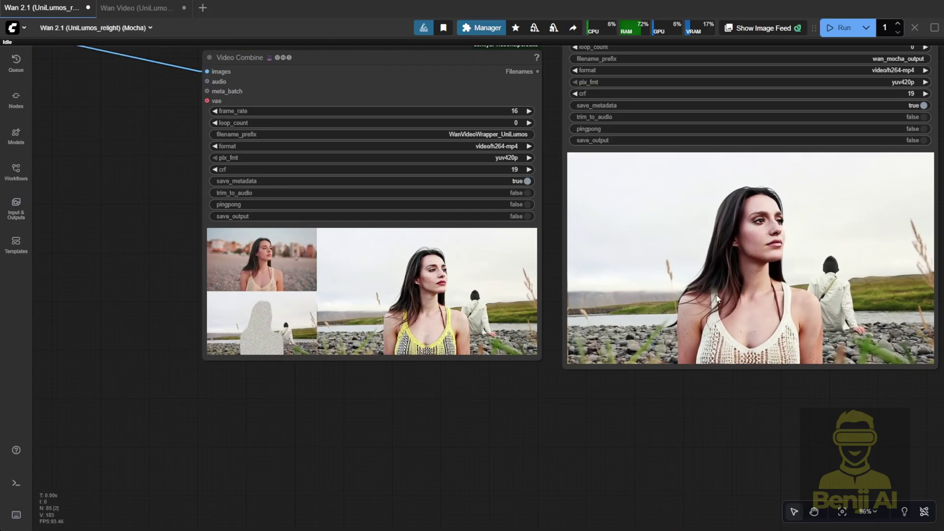
scroll(616, 351, up, 2)
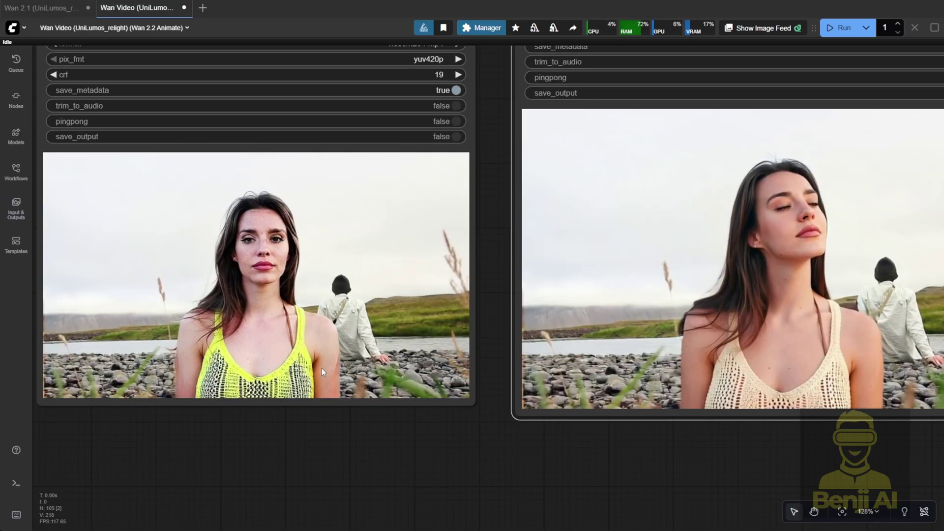
- Zoom out and select the Wanimate output node to survey the workflow
scroll(298, 377, down, 7)
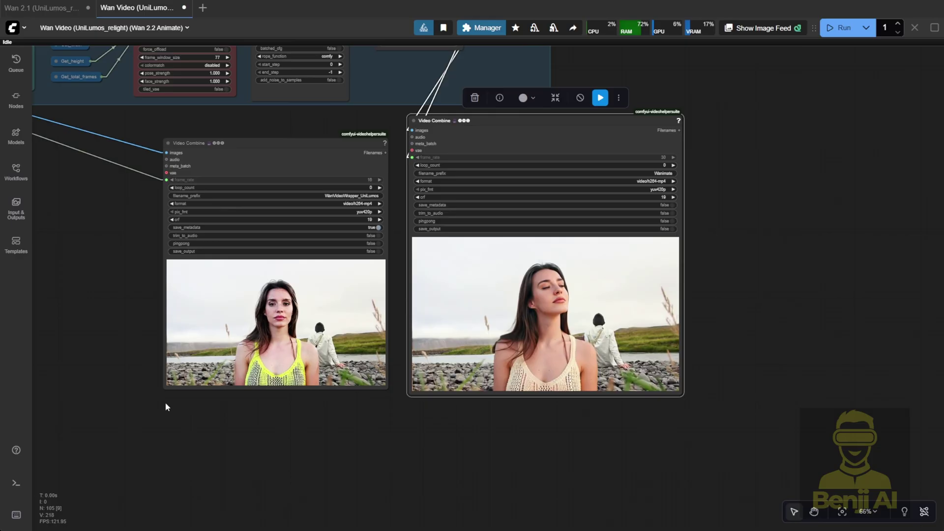
scroll(421, 78, up, 3)
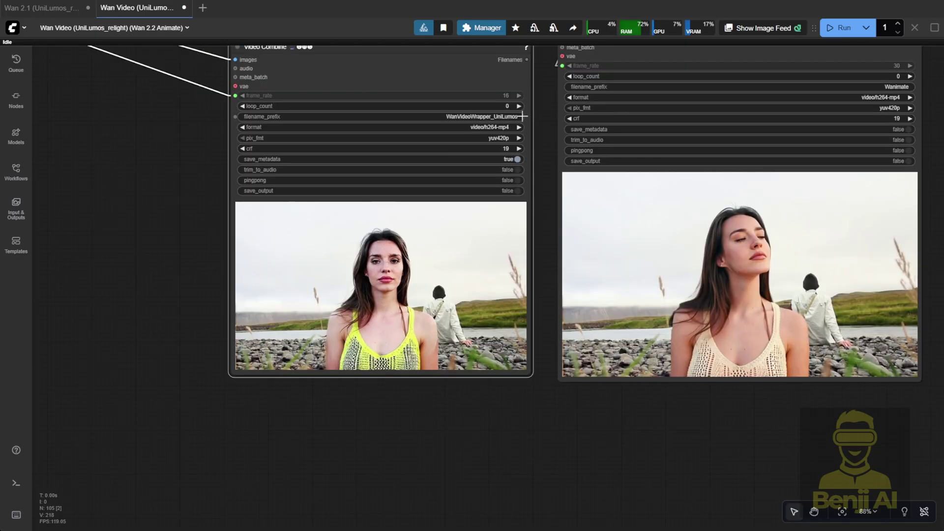
scroll(935, 106, up, 3)
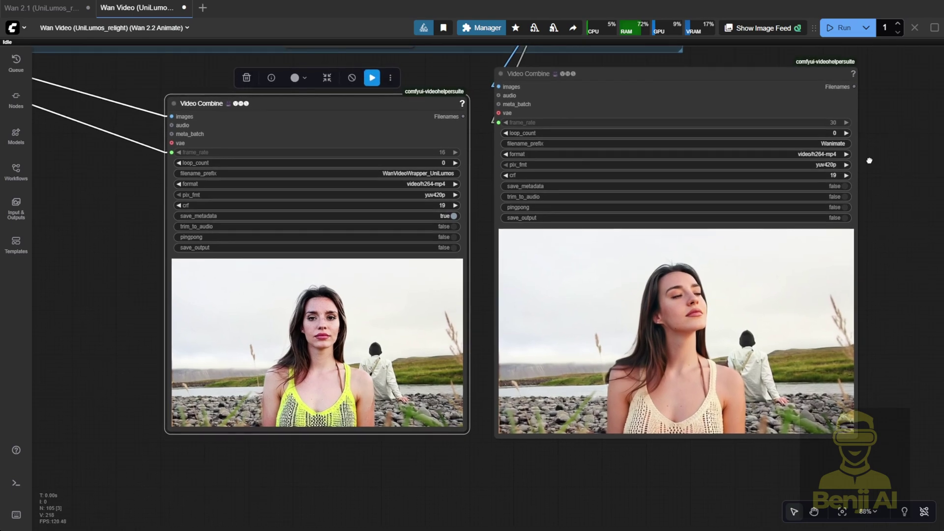
click(732, 100)
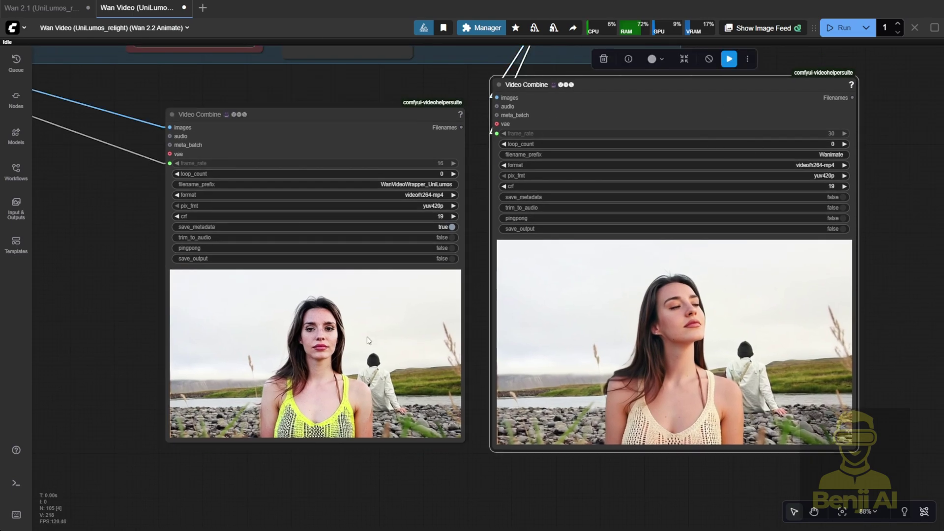
scroll(365, 469, up, 4)
scroll(185, 342, down, 1)
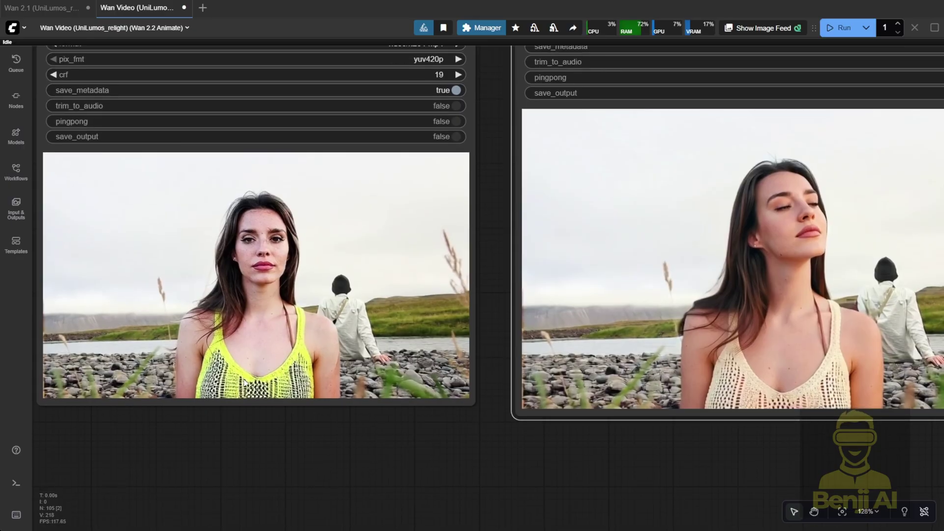
scroll(297, 376, down, 7)
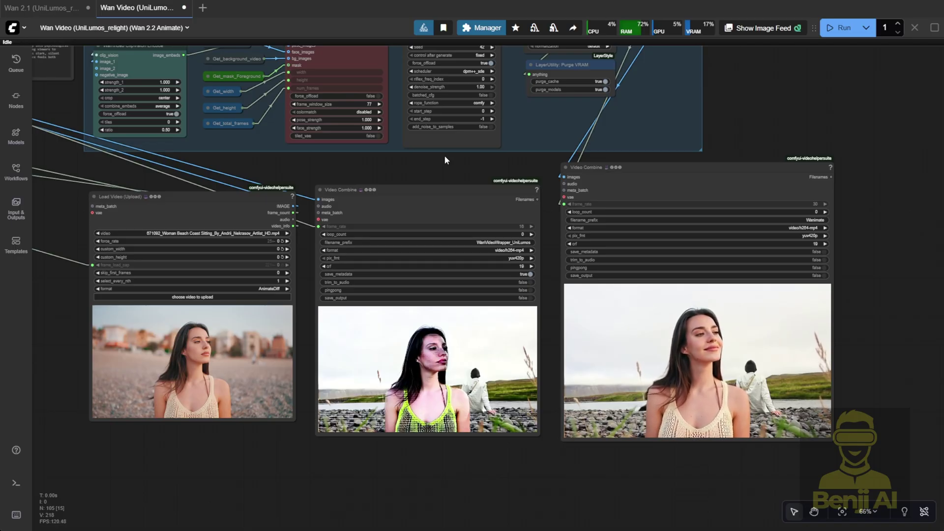
scroll(447, 160, down, 3)
- Move the beach-clip Load Video node below the input groups and shrink it
drag(446, 161, 869, 309)
scroll(866, 308, down, 3)
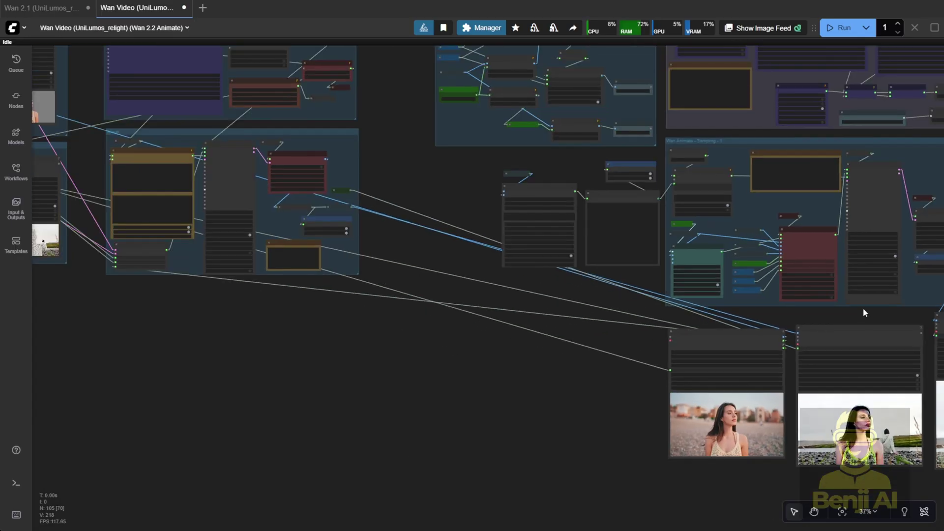
scroll(862, 310, down, 2)
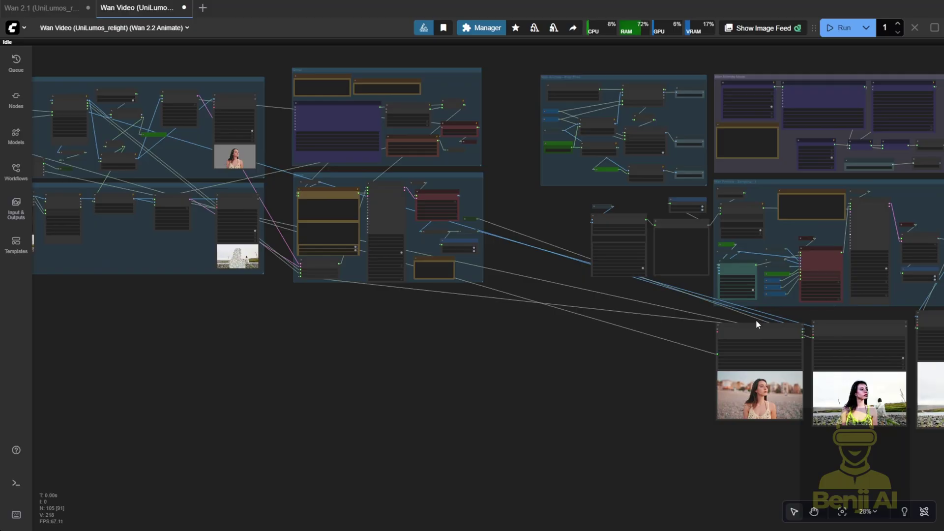
drag(749, 335, 106, 320)
scroll(260, 326, down, 1)
drag(259, 327, 569, 379)
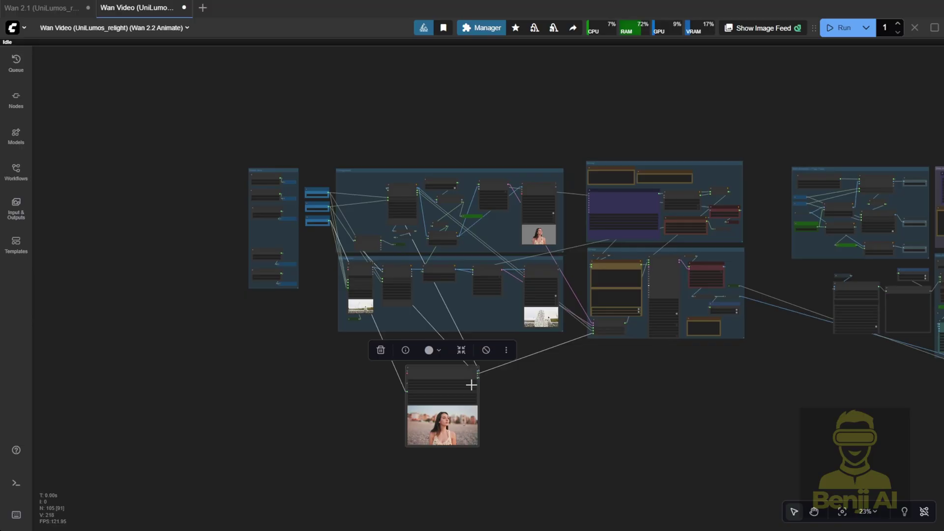
drag(478, 446, 375, 185)
scroll(375, 186, up, 10)
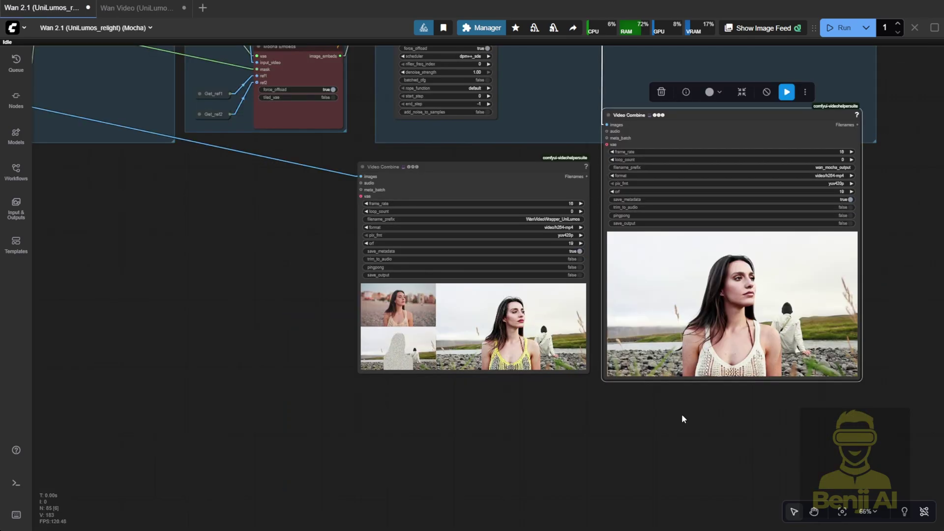
click(684, 418)
scroll(693, 407, up, 4)
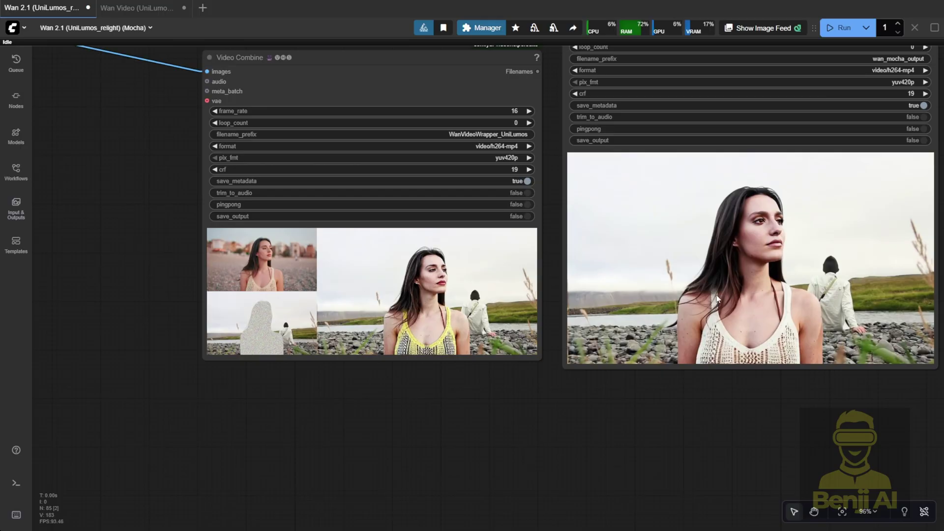
scroll(671, 344, up, 4)
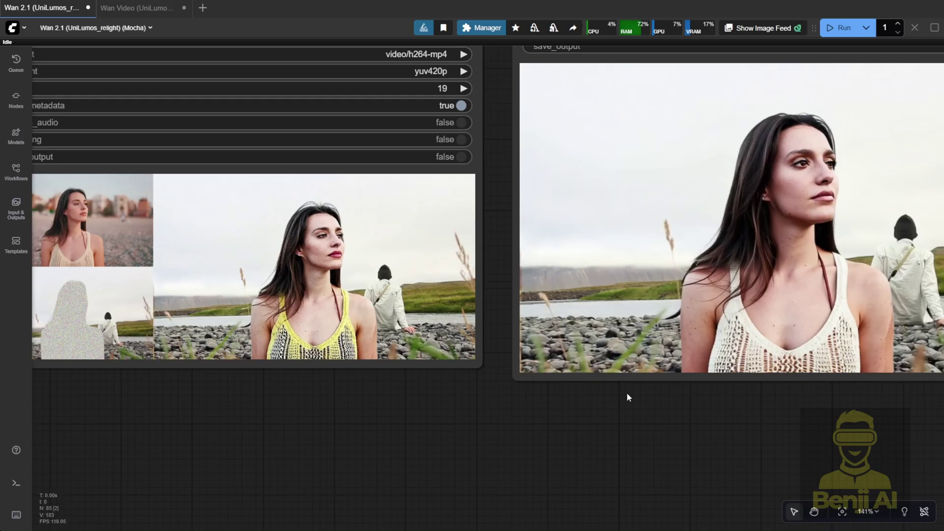
scroll(628, 388, down, 1)
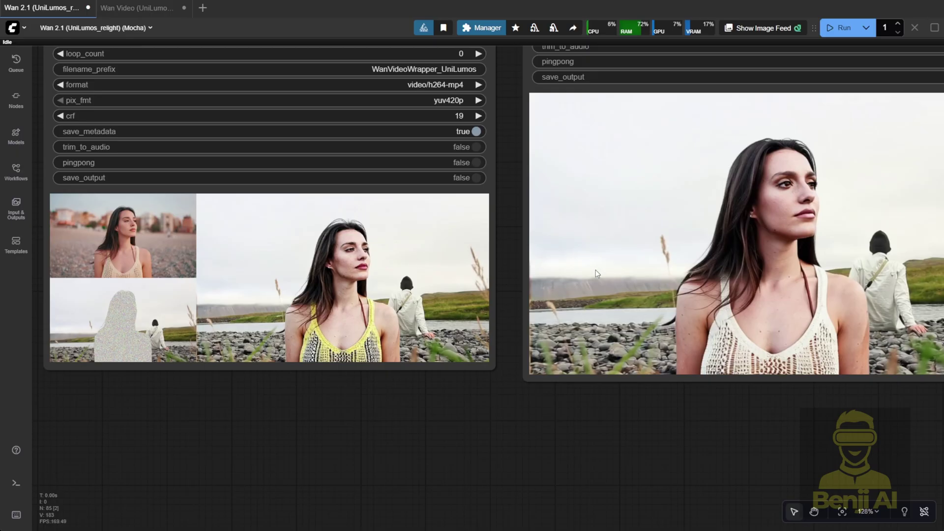
right_click(744, 276)
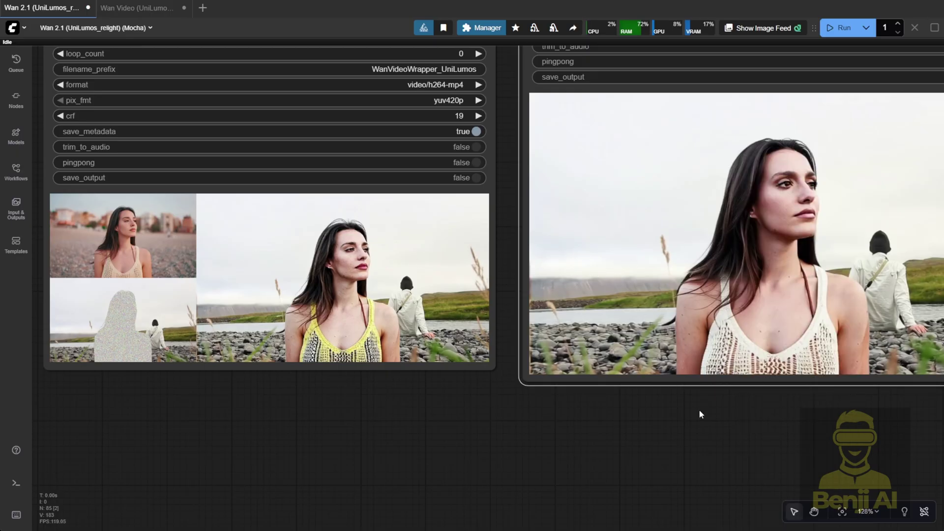
right_click(703, 287)
click(718, 246)
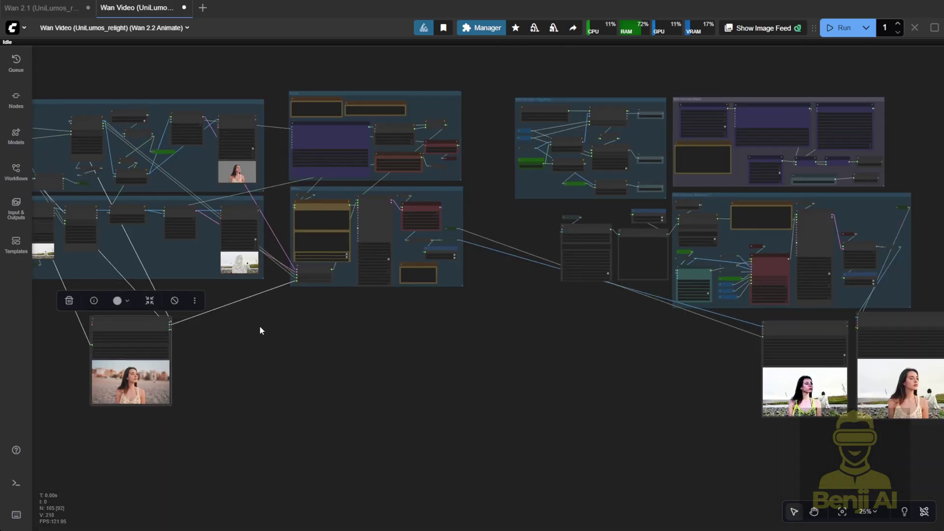
- Shrink the beach-clip Load Video (Upload) node and drop it into the input group
drag(260, 326, 569, 377)
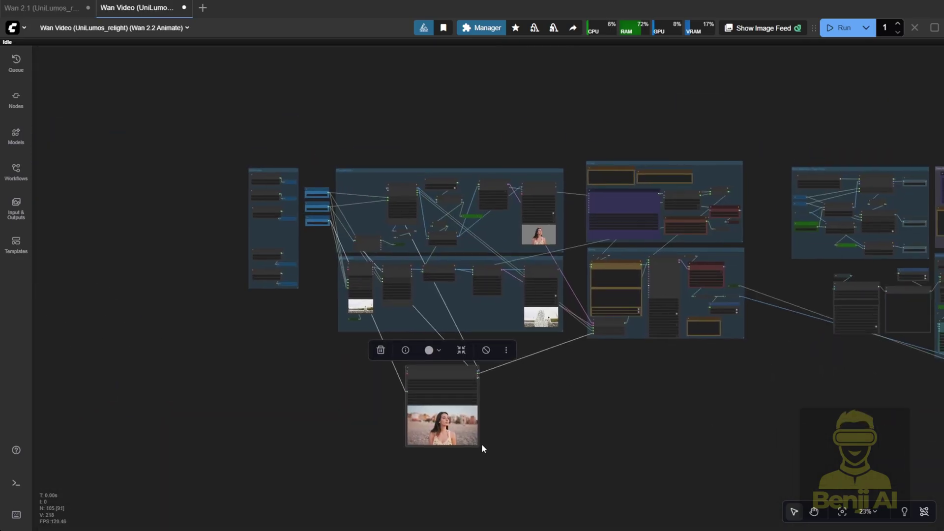
drag(478, 447, 363, 182)
scroll(371, 226, up, 10)
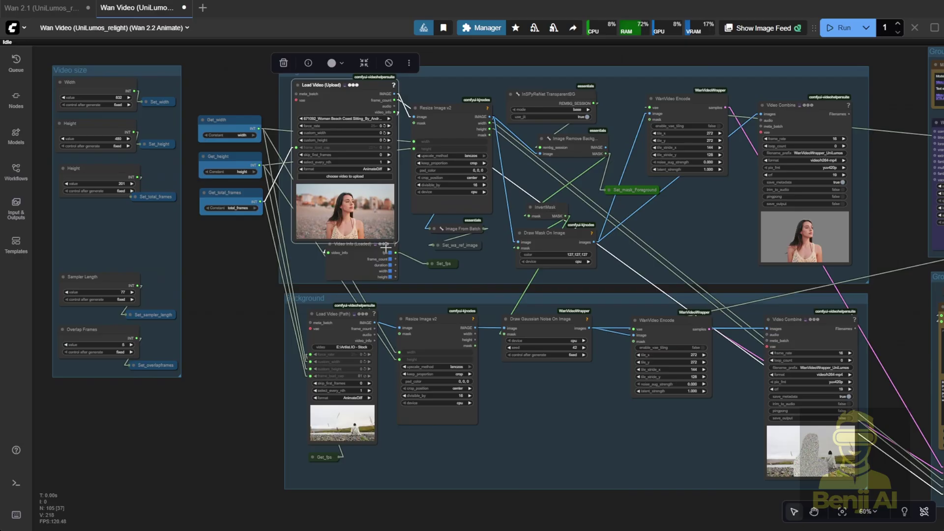
drag(395, 240, 386, 225)
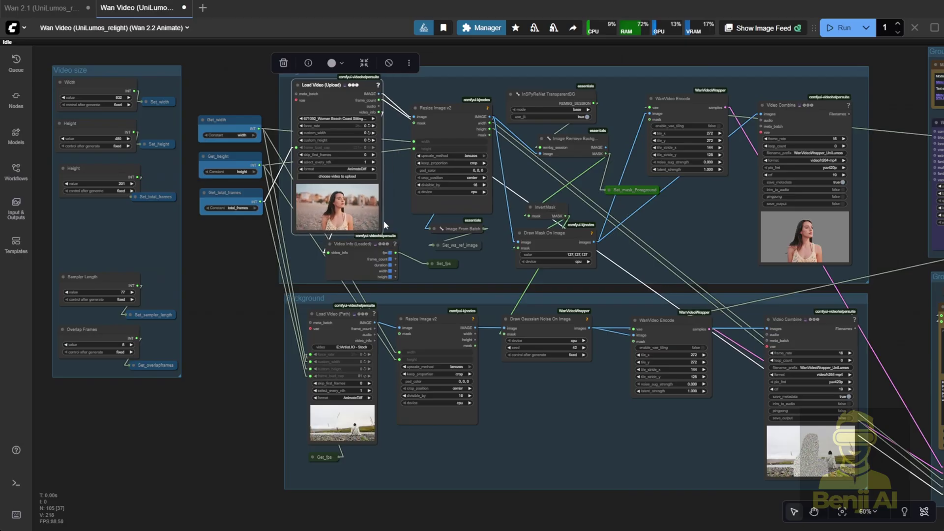
drag(581, 415, 391, 371)
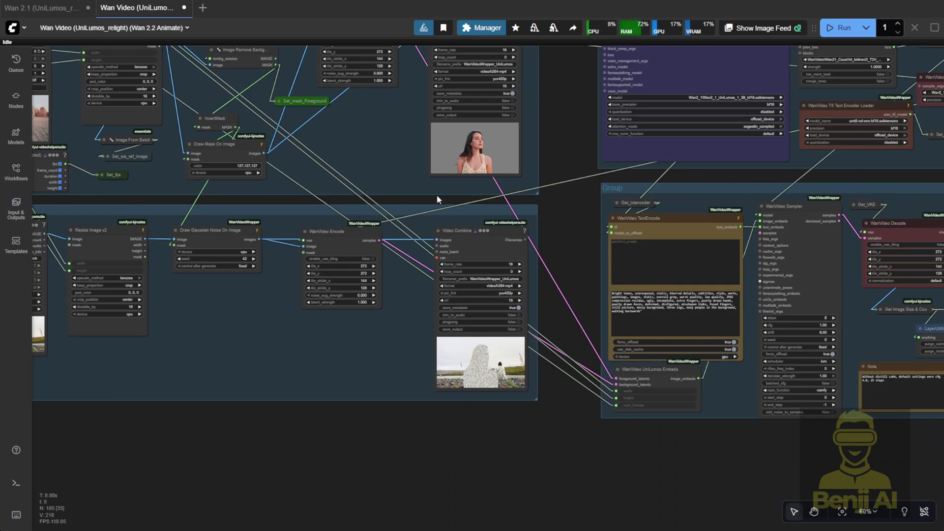
scroll(437, 194, down, 3)
- Centre the Wan 2.2 output node and pan over the Prep Pose and model-loading groups
drag(709, 364, 257, 369)
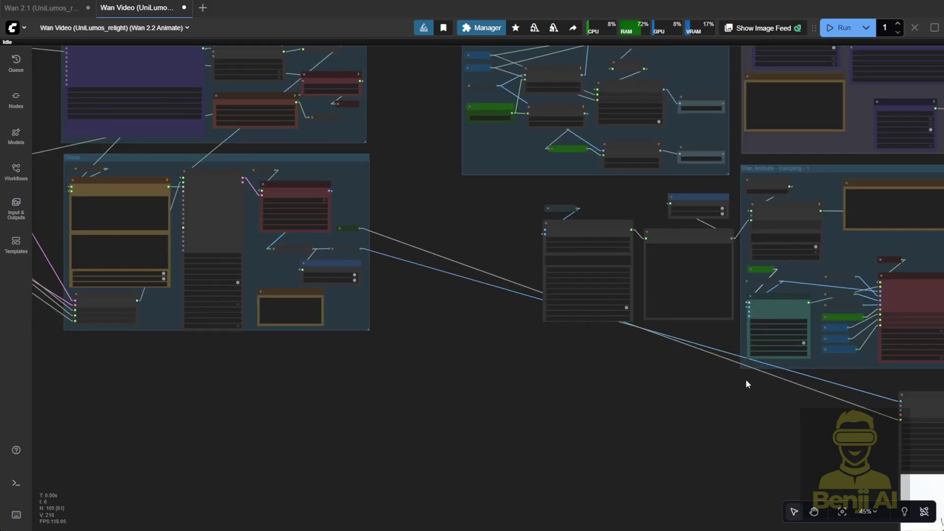
drag(904, 393, 390, 197)
scroll(753, 281, down, 6)
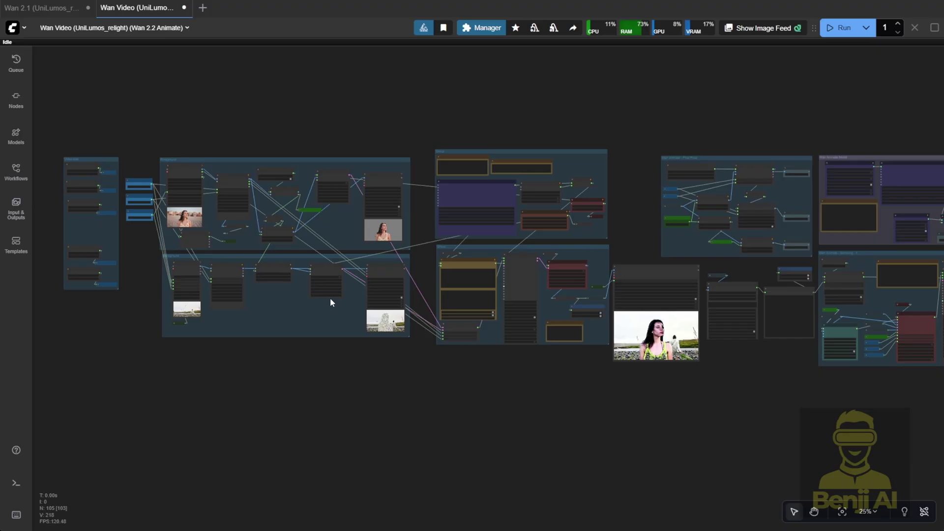
scroll(330, 301, up, 6)
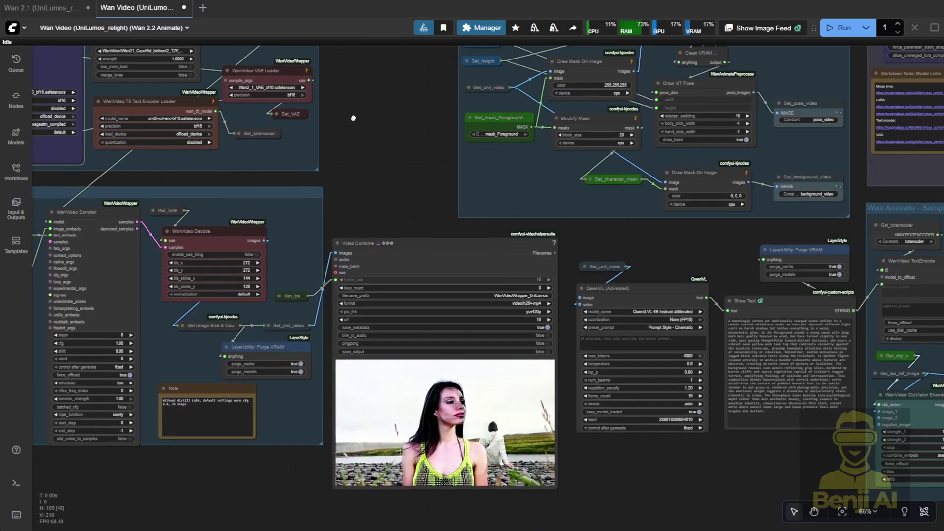
drag(356, 123, 351, 116)
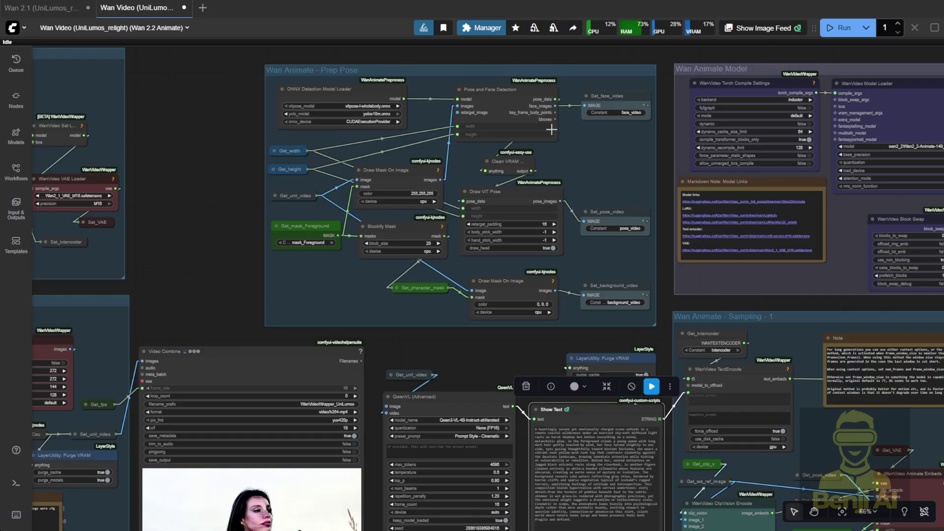
scroll(553, 130, up, 2)
scroll(490, 98, down, 3)
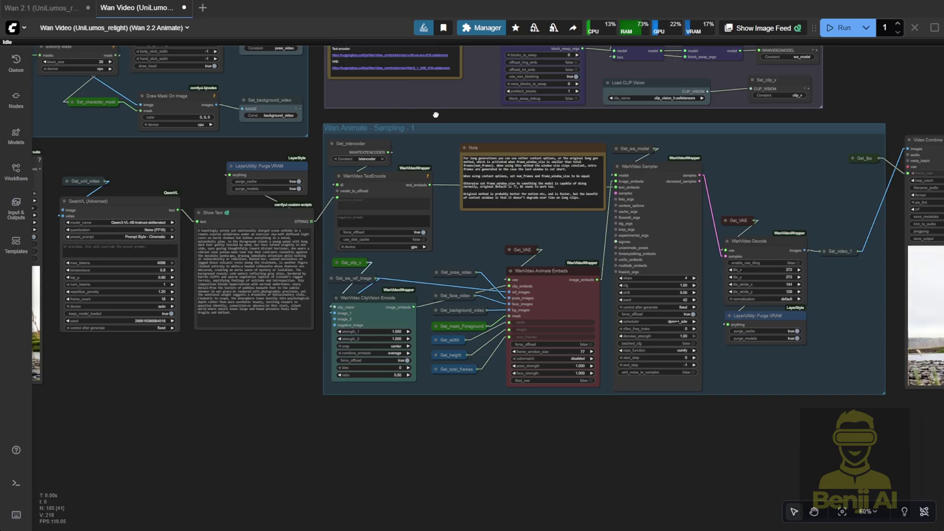
drag(438, 118, 279, 264)
scroll(408, 186, up, 3)
key(alt+bracketleft)
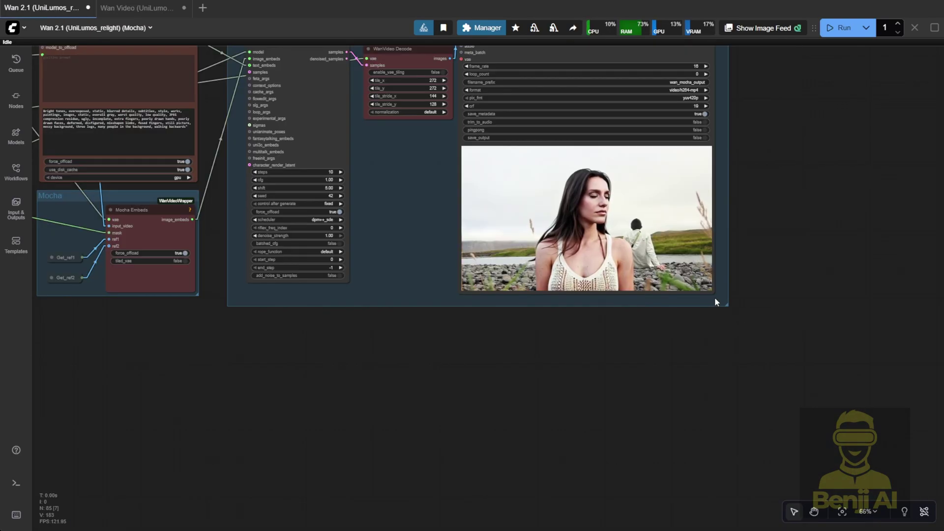
scroll(605, 371, down, 3)
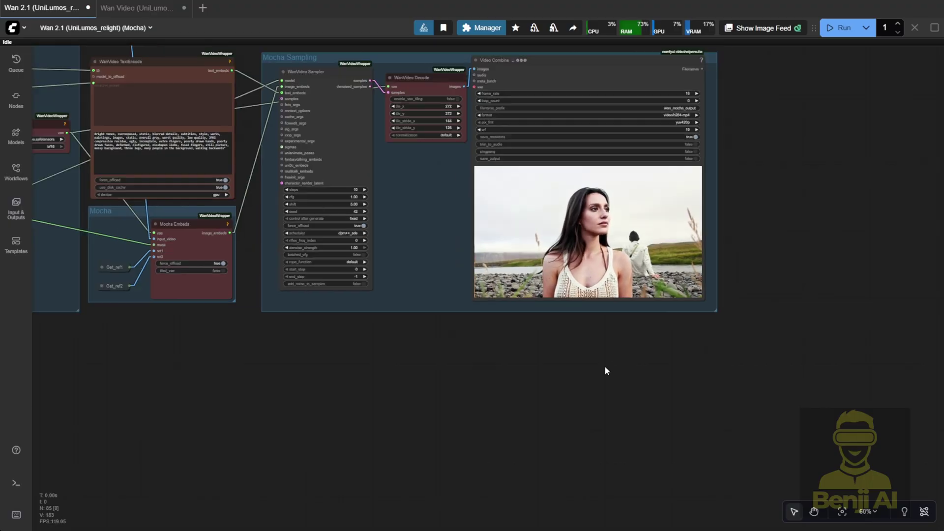
drag(605, 371, 588, 465)
scroll(586, 464, down, 2)
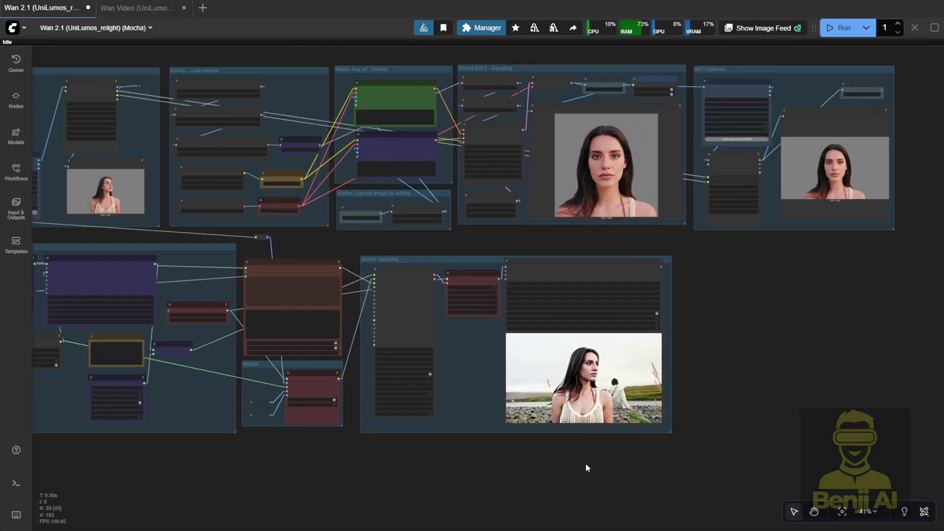